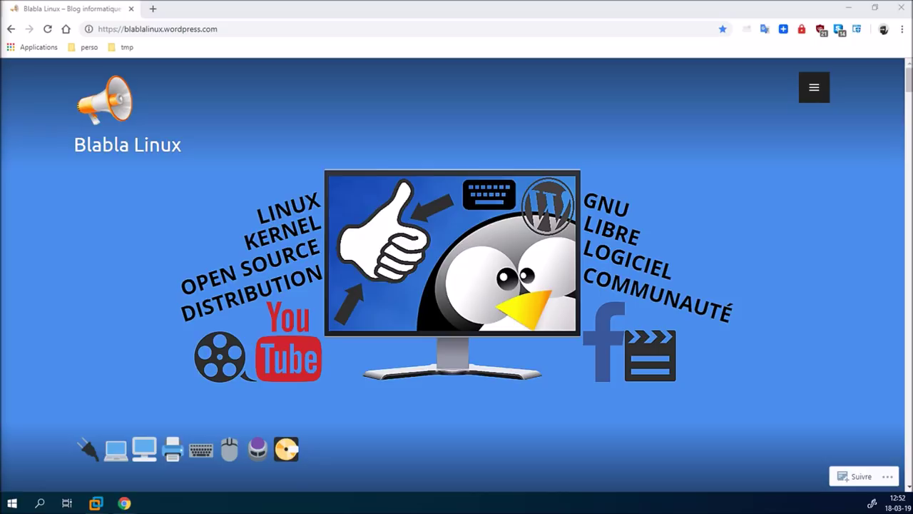
Search the Blabla Linux blog for 'ukuu' and open the UKUU | Ubuntu Kernel Update Utility article
scroll(214, 357, "down", 4)
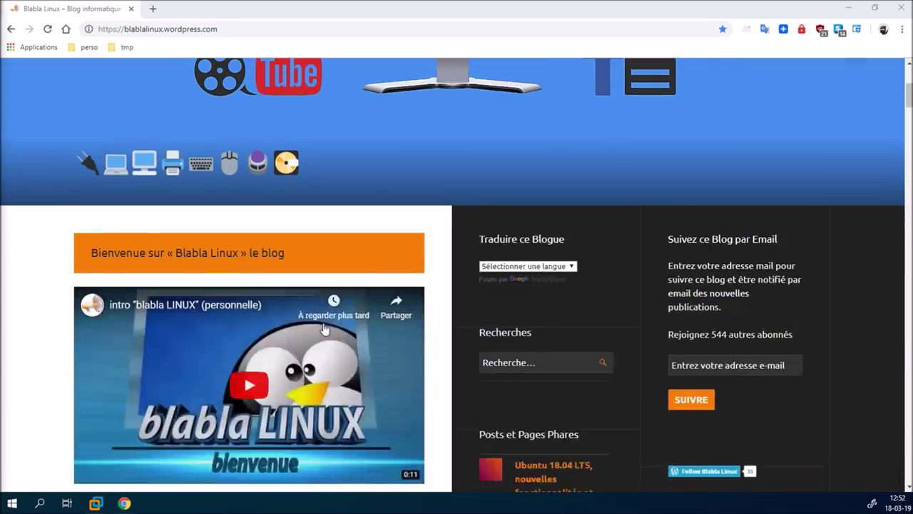
scroll(350, 330, "down", 4)
scroll(522, 322, "up", 3)
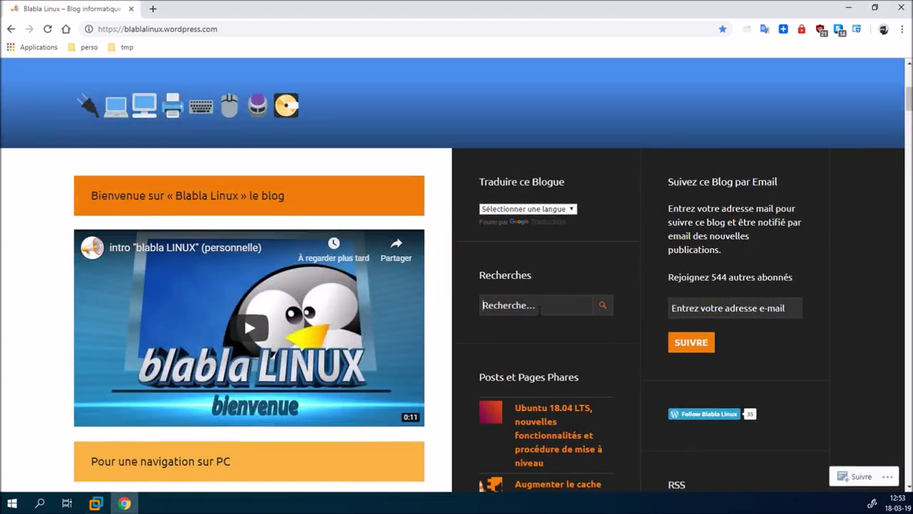
type("ukuu")
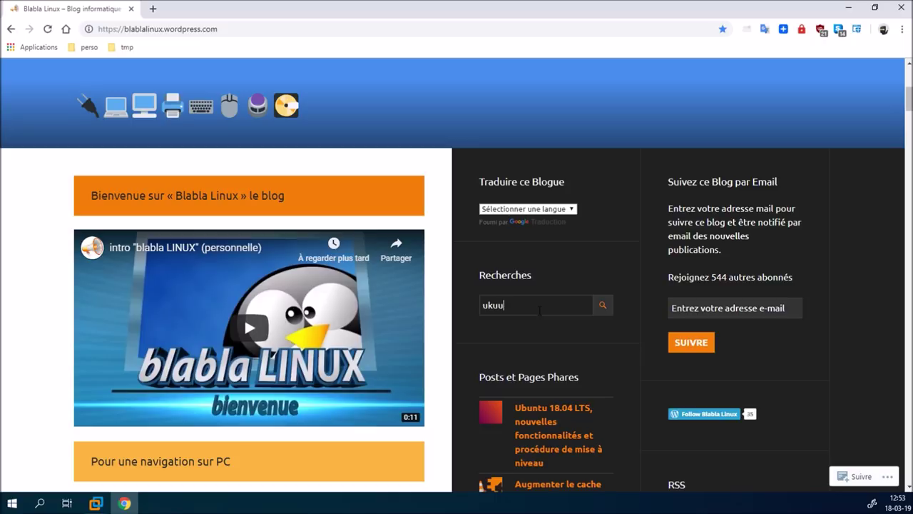
key("Return")
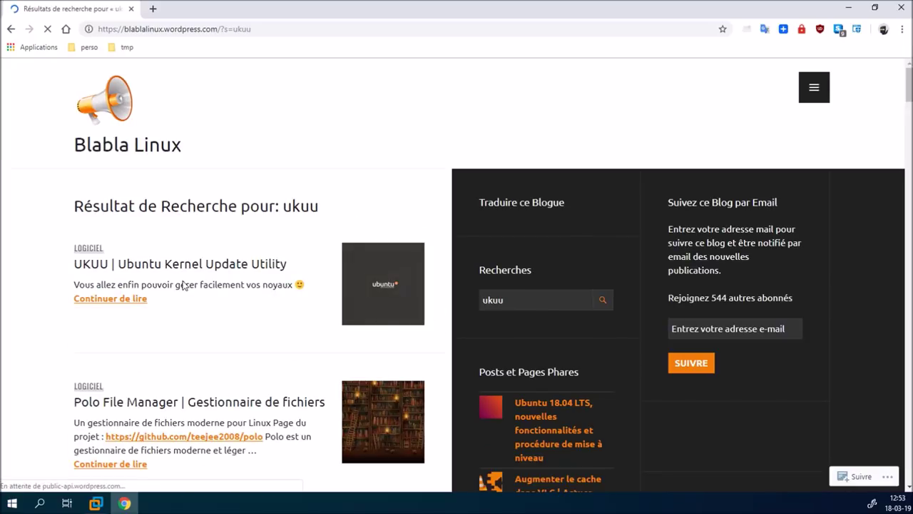
left_click(115, 307)
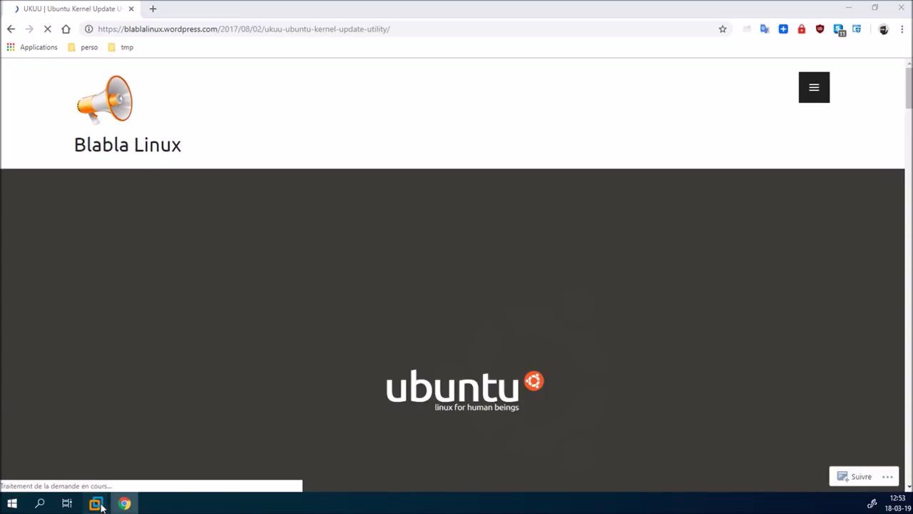
Bring up the Ubuntu clone VM and open its GRUB advanced options kernel list
mouse_move(100, 505)
left_click(176, 423)
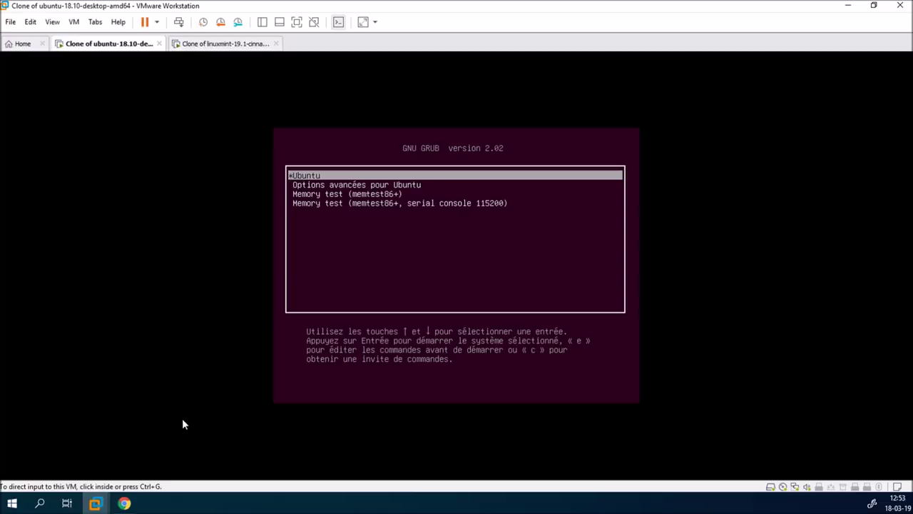
left_click(341, 269)
key("Down")
key("Return")
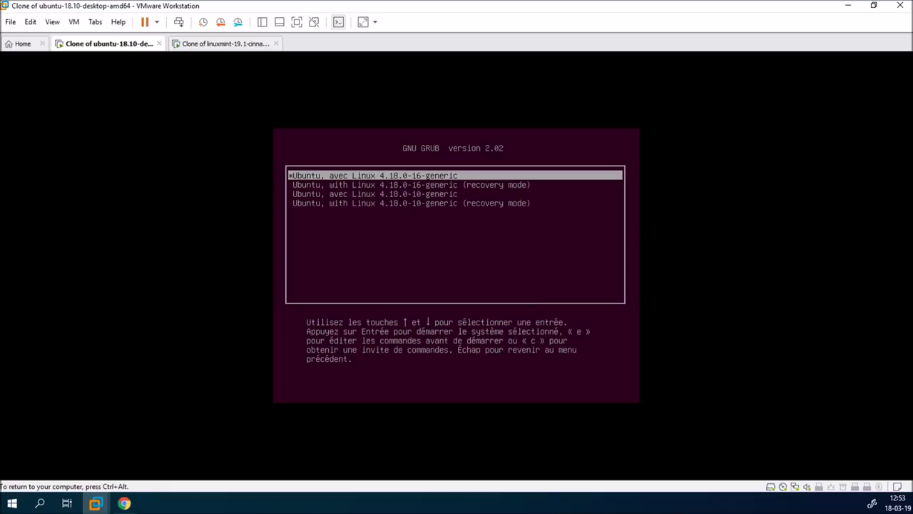
Review the 4.18.0-16-generic and 4.18.0-10 recovery entries, then boot the default Ubuntu entry
key("Down")
key("Down")
key("Down")
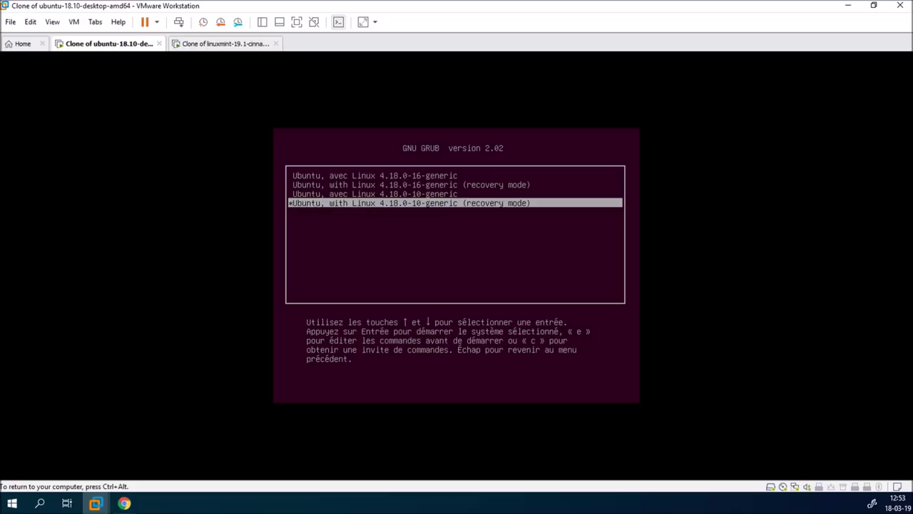
key("Up")
key("Up")
key("Up")
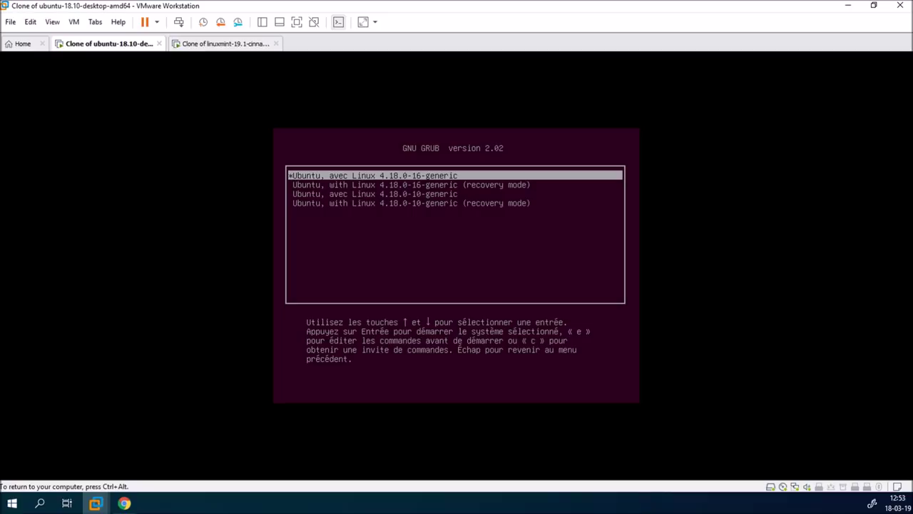
key("Down")
key("Down")
key("Down")
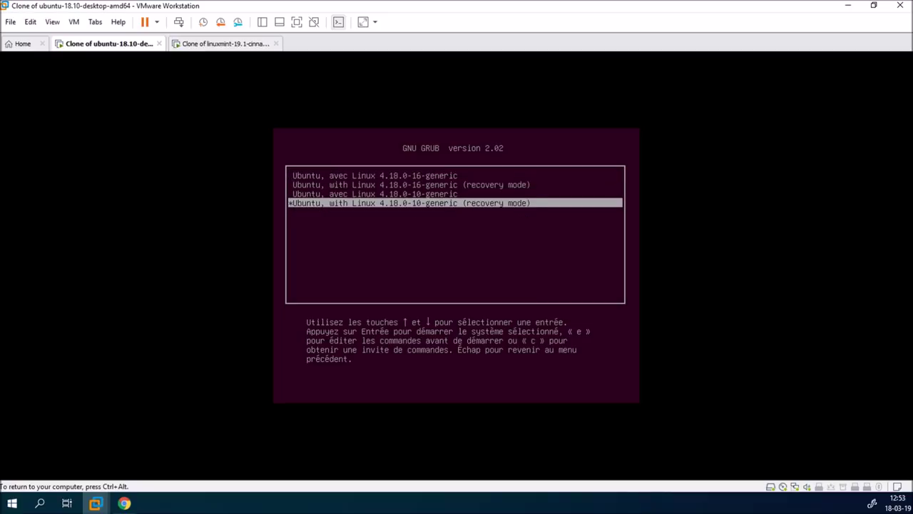
key("Up")
key("Up")
key("Up")
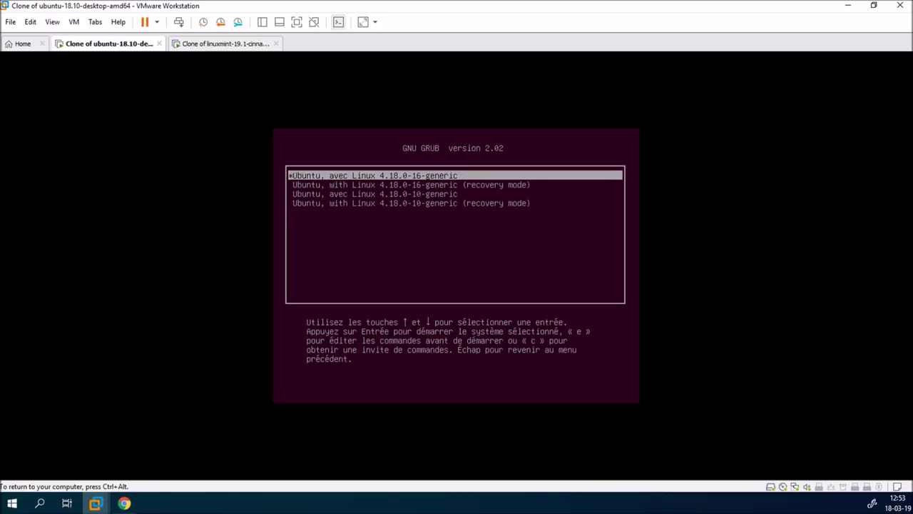
key("Escape")
key("Return")
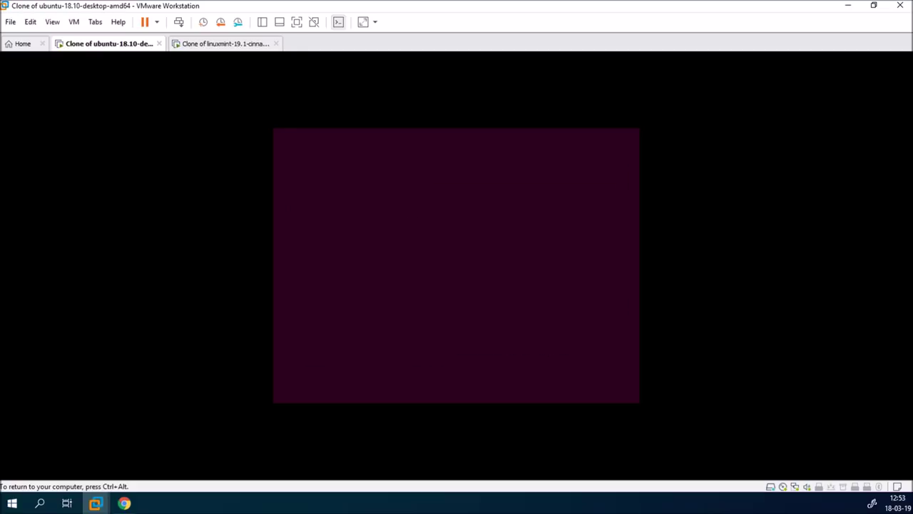
key("ctrl+alt")
Switch to the Linux Mint clone and open its GRUB advanced options kernel list
left_click(240, 44)
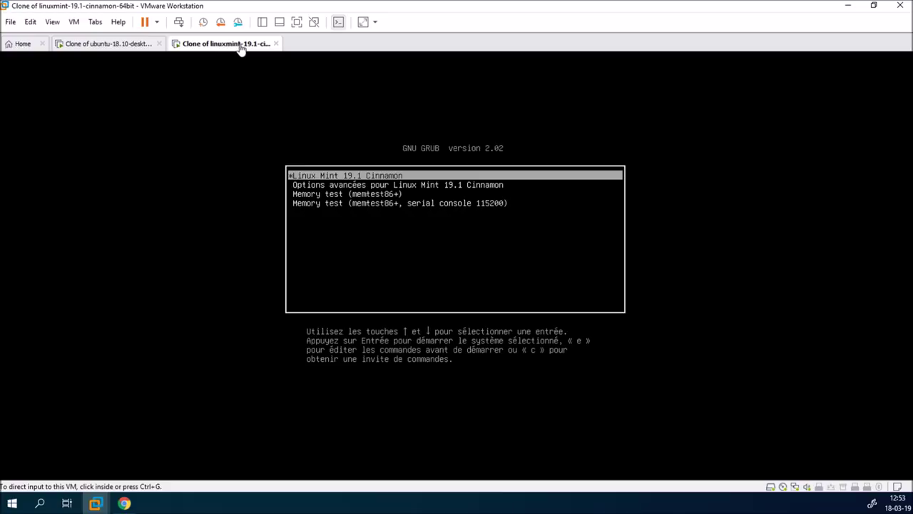
left_click(393, 271)
key("Down")
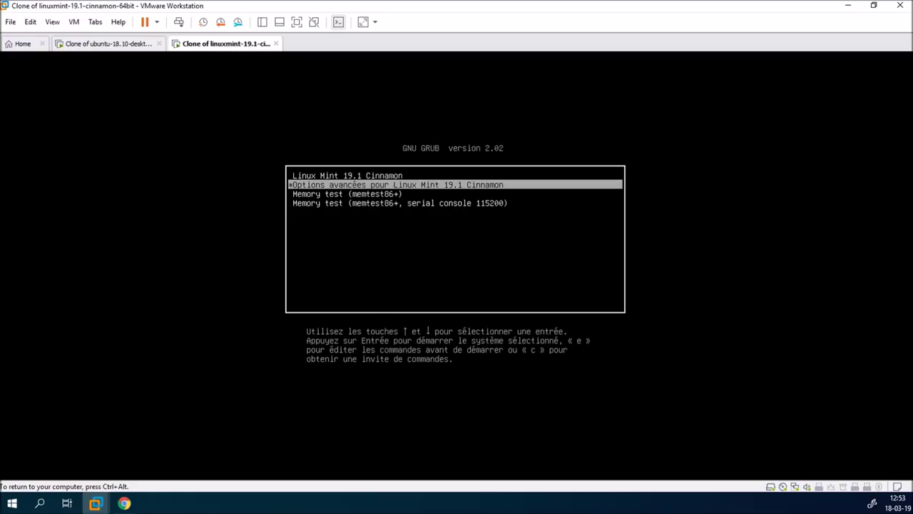
key("Return")
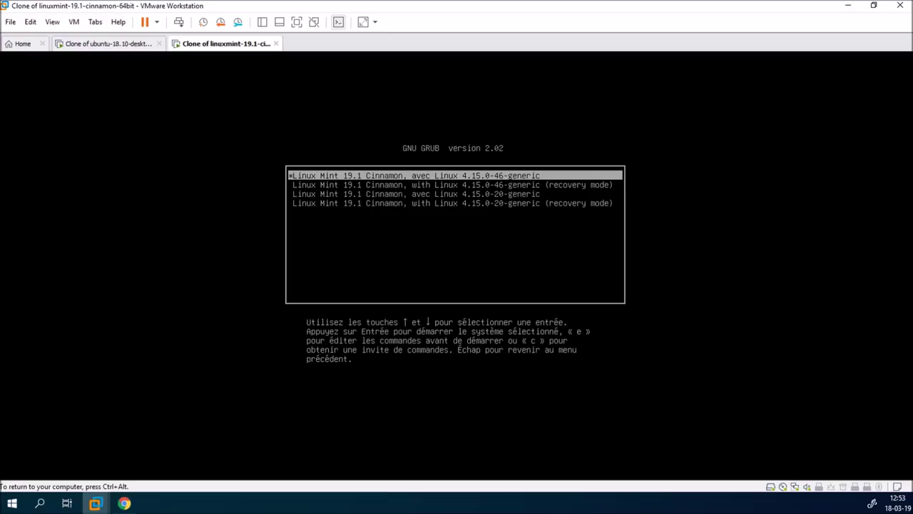
Review the 4.15.0-46-generic and 4.15.0-20 recovery entries, then boot Linux Mint 19.1 Cinnamon
key("Down")
key("Down")
key("Down")
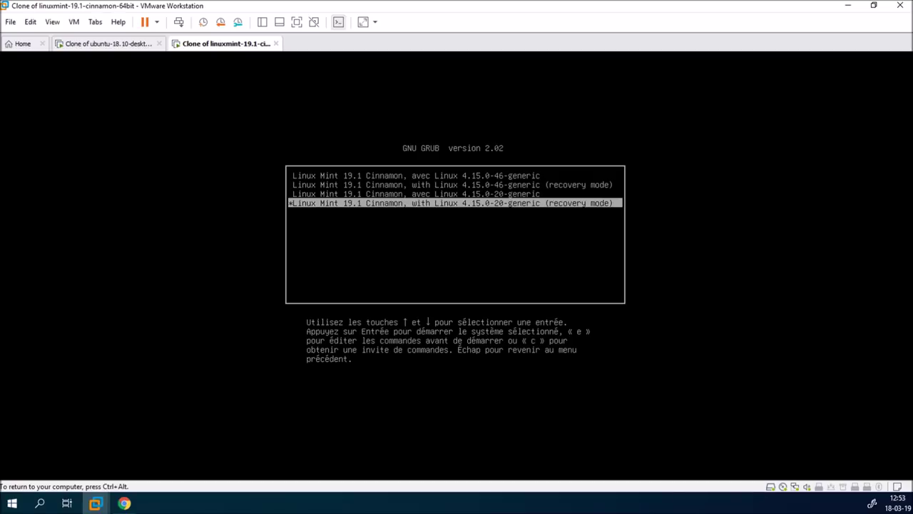
key("Up")
key("Up")
key("Up")
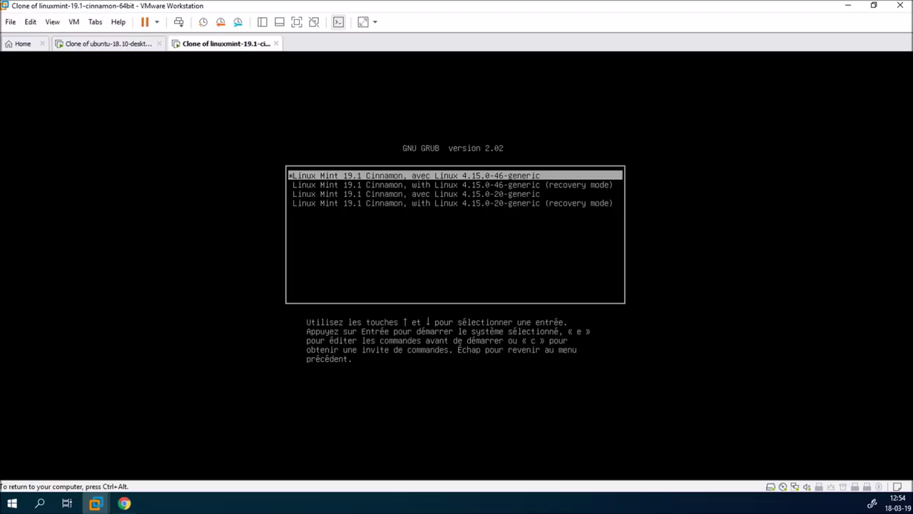
key("Escape")
key("Return")
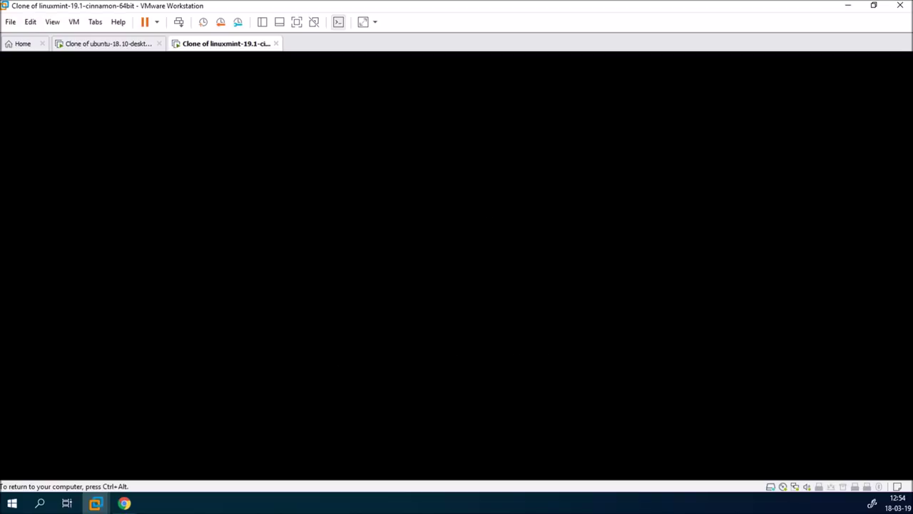
key("ctrl+alt")
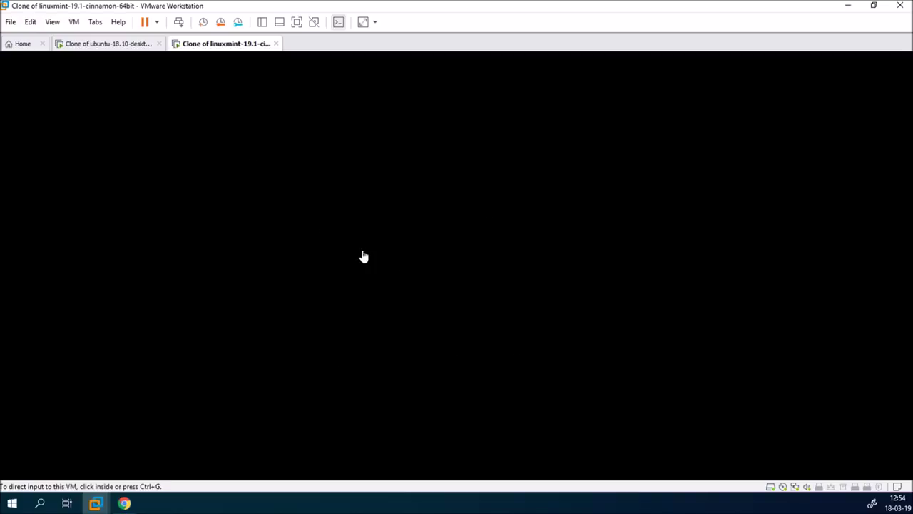
left_click(116, 46)
Log in to the Ubuntu clone VM by selecting the user account and entering its password
left_click(440, 254)
left_click(440, 254)
type("••••••")
key("Return")
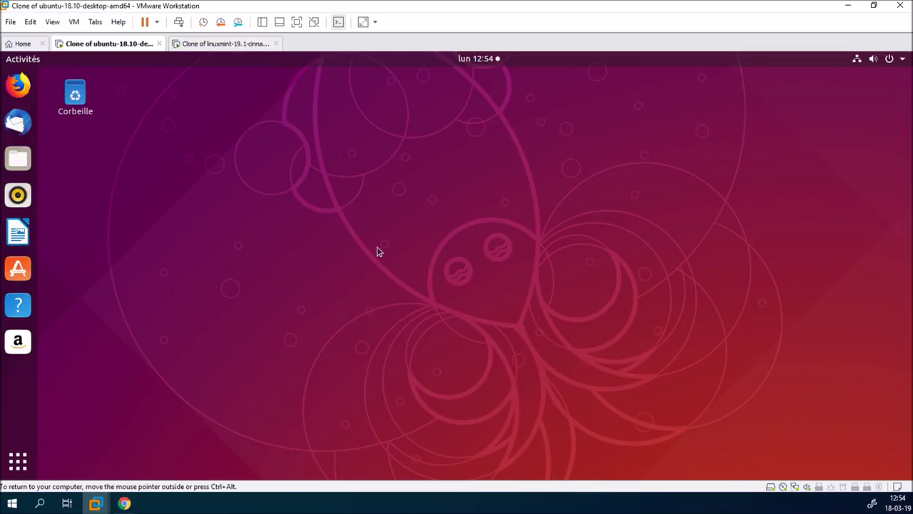
left_click(15, 462)
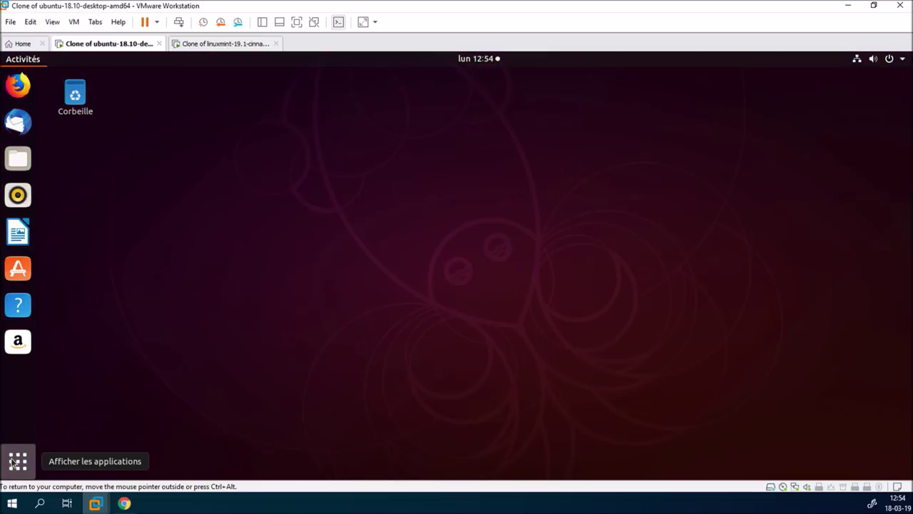
Launch Terminal in Ubuntu and run uname -a, which reports kernel 4.18.0-16-generic
type("term")
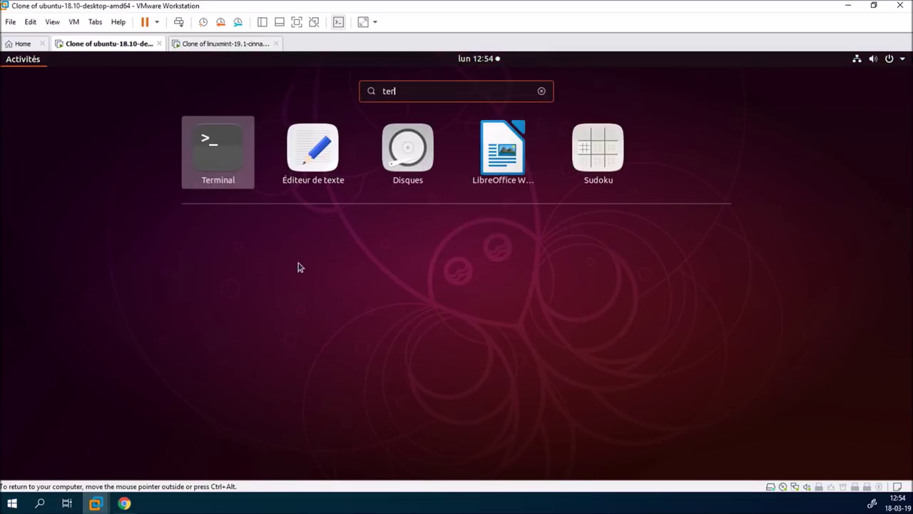
left_click(388, 162)
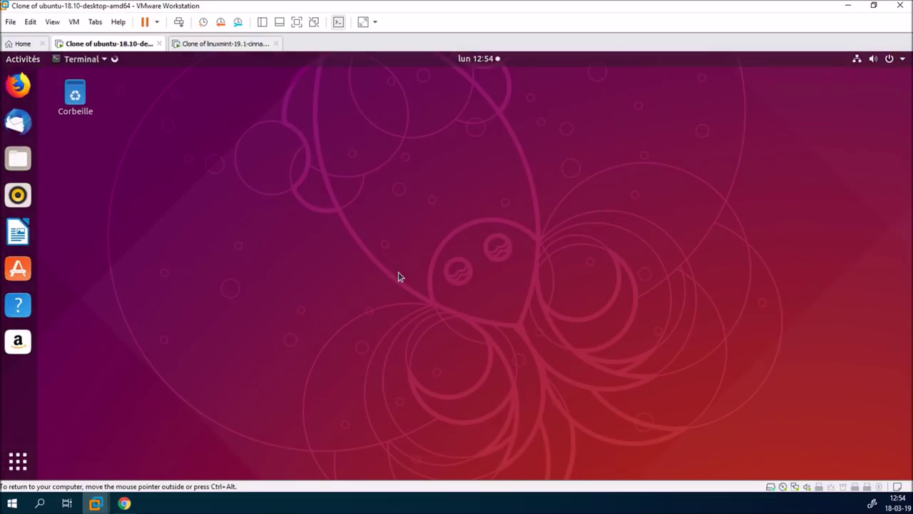
type("una")
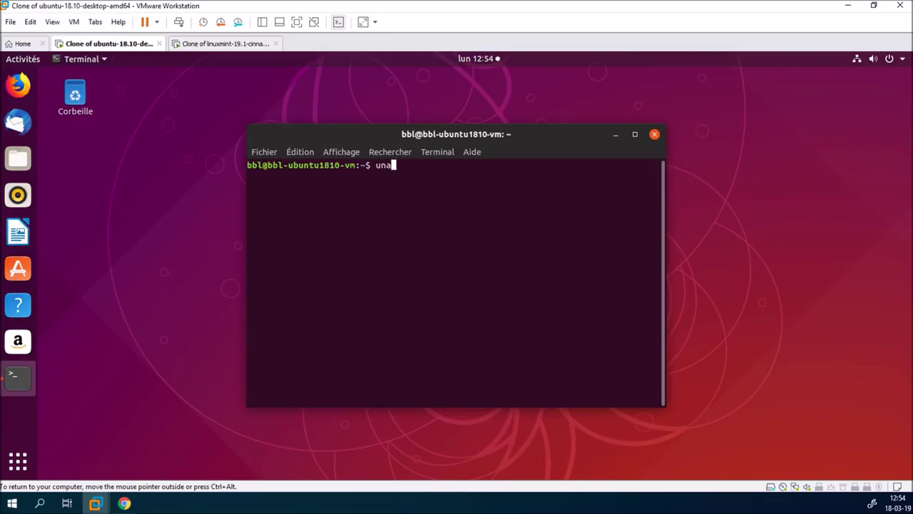
type("me -a")
key("Return")
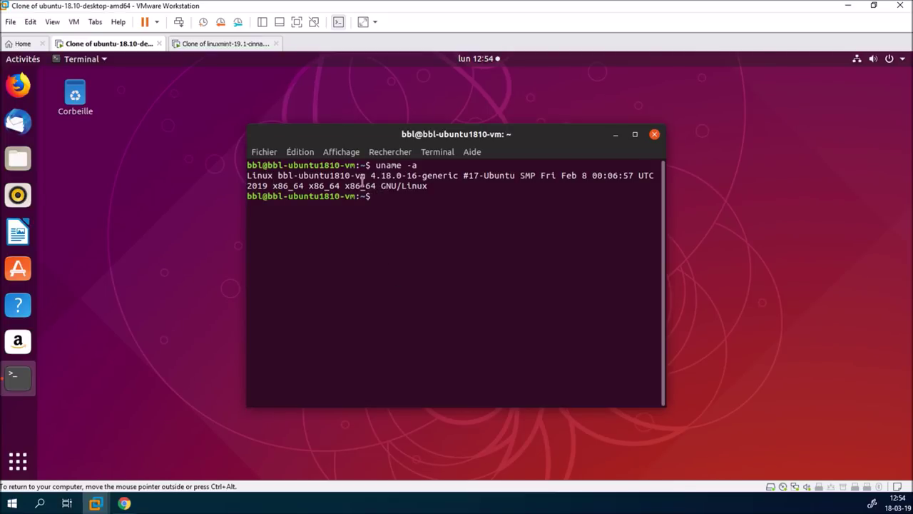
Switch to the Linux Mint clone and log in with the account password
left_click(250, 46)
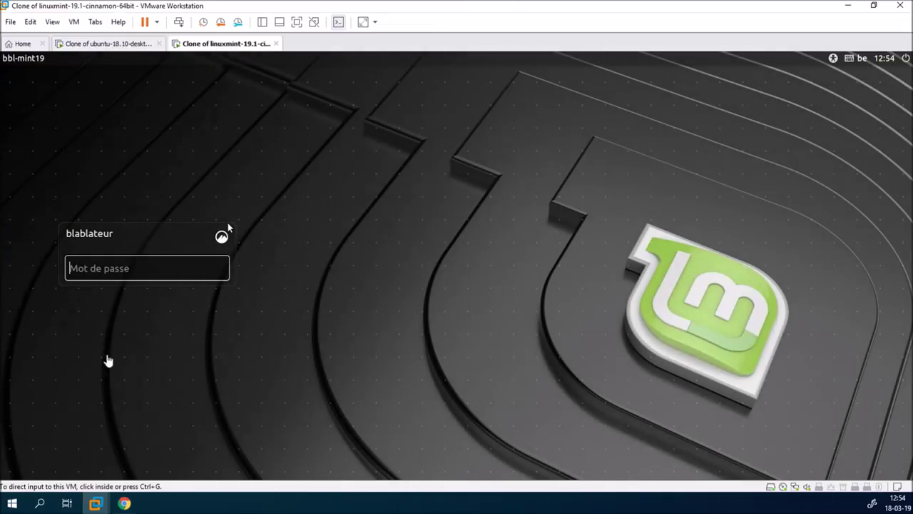
left_click(140, 269)
type("*****")
key("Return")
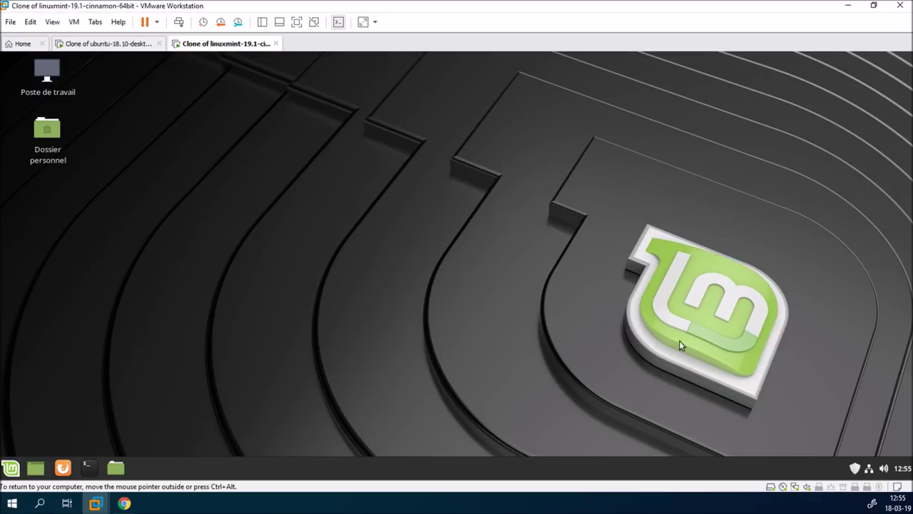
Open Update Manager, then run uname -a in a Mint terminal showing 4.15.0-46-generic, and close the terminal
left_click(854, 468)
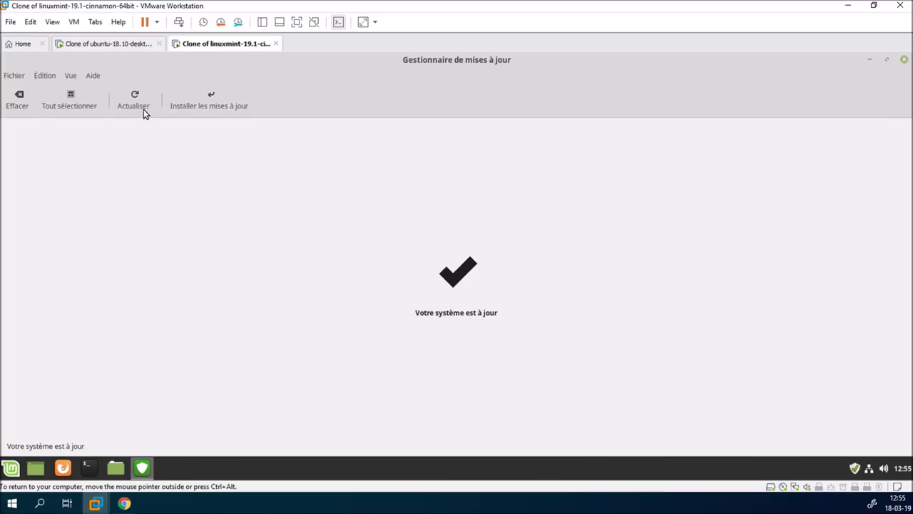
left_click(88, 468)
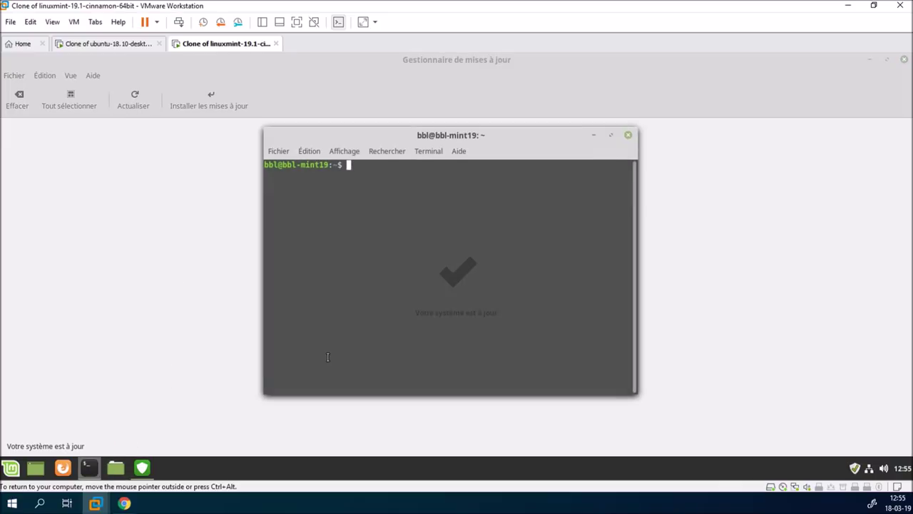
type("uname -a")
key("Return")
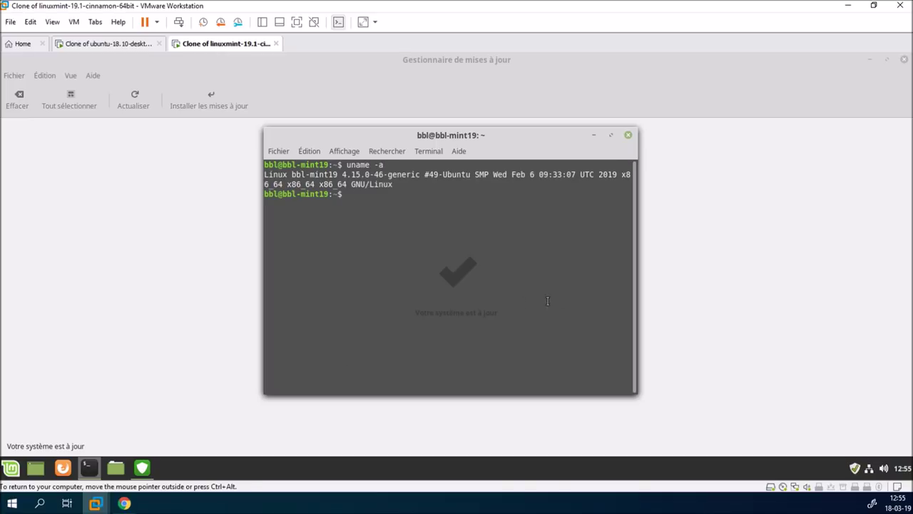
left_click(628, 136)
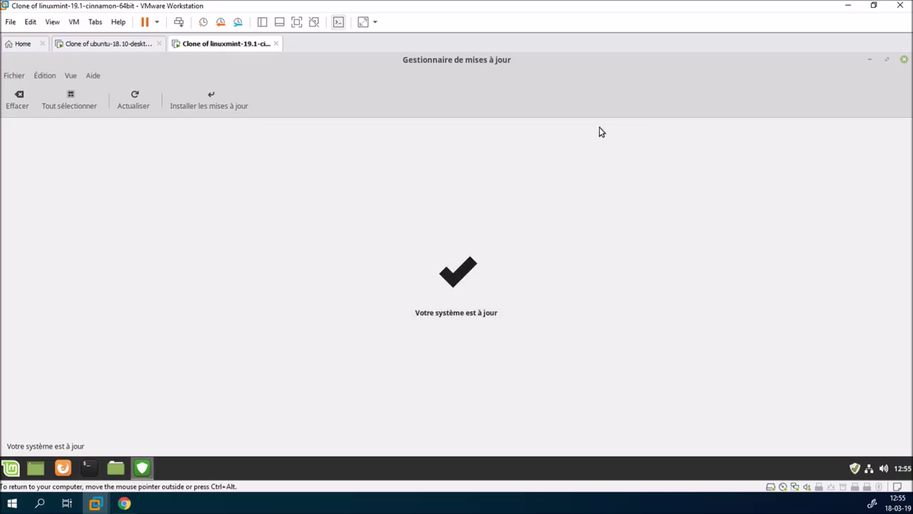
Open Update Manager's Linux kernels view and browse the 4.15 and 4.18 kernel series
left_click(53, 75)
mouse_move(71, 76)
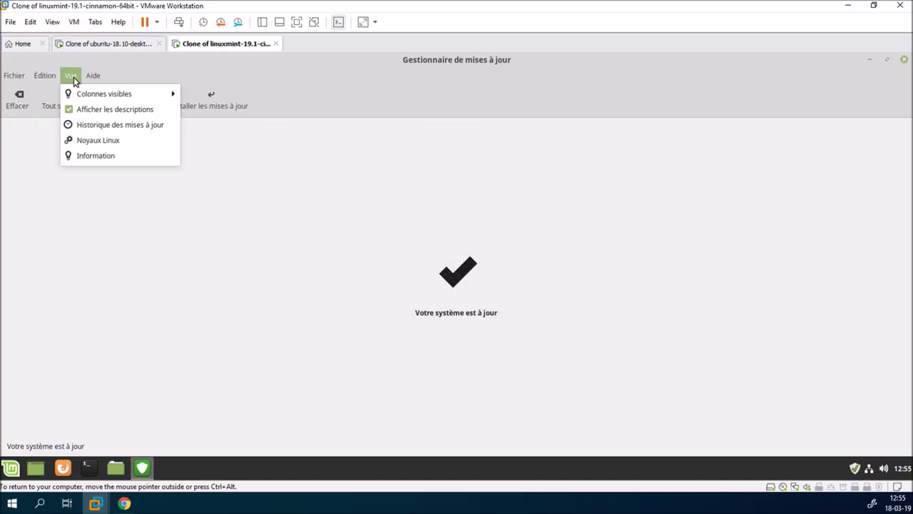
left_click(86, 138)
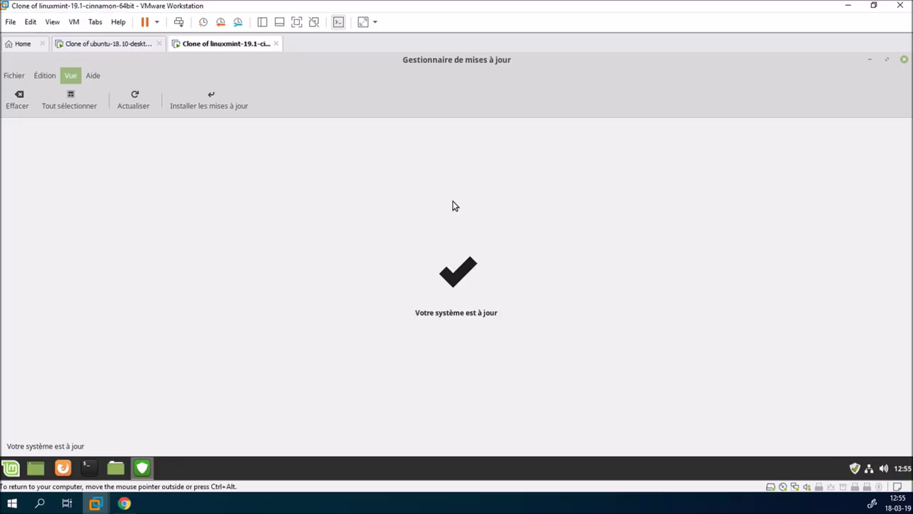
left_click(640, 395)
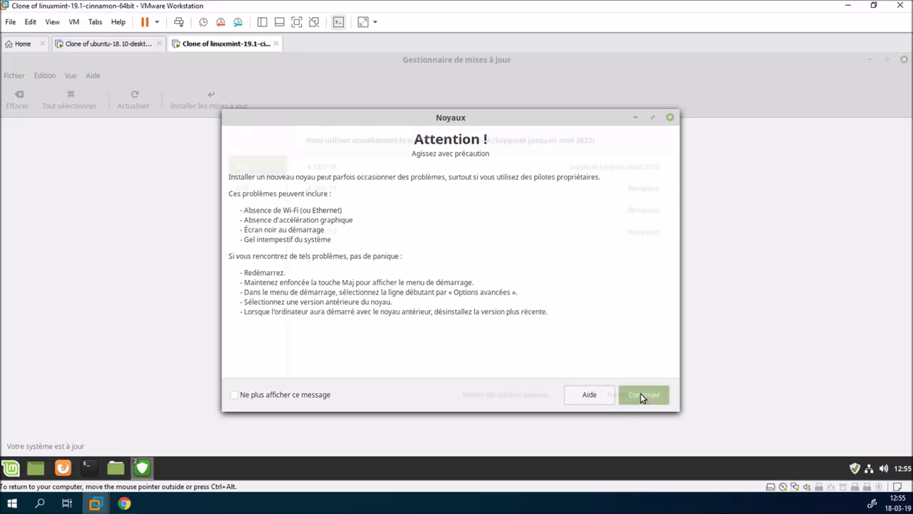
left_click(260, 188)
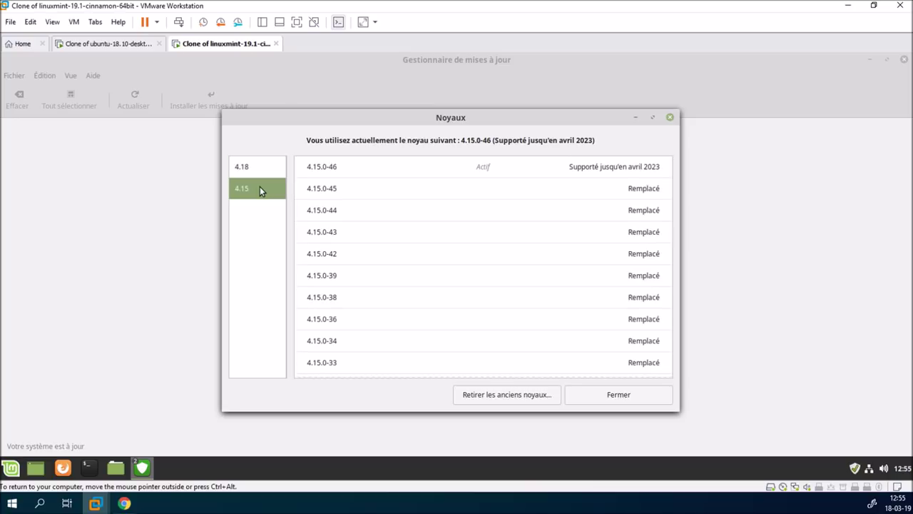
scroll(460, 287, "down", 3)
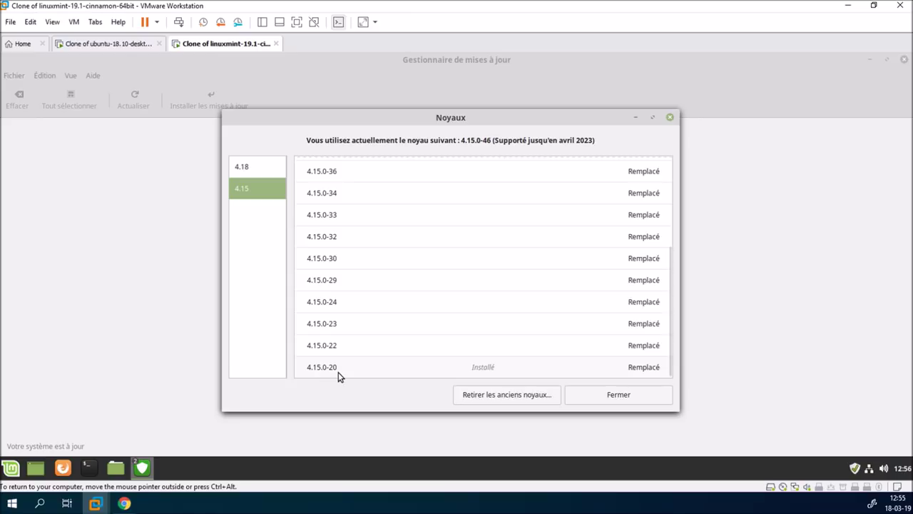
scroll(361, 372, "up", 3)
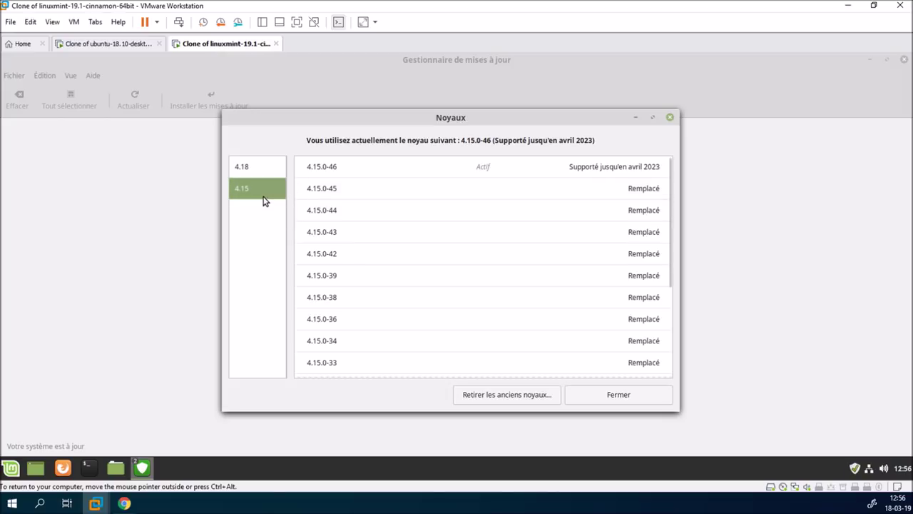
left_click(266, 170)
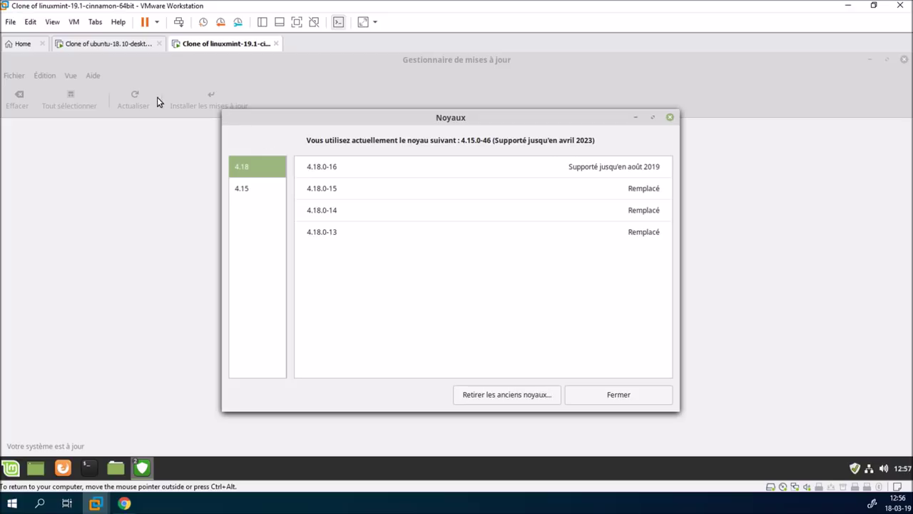
left_click(115, 45)
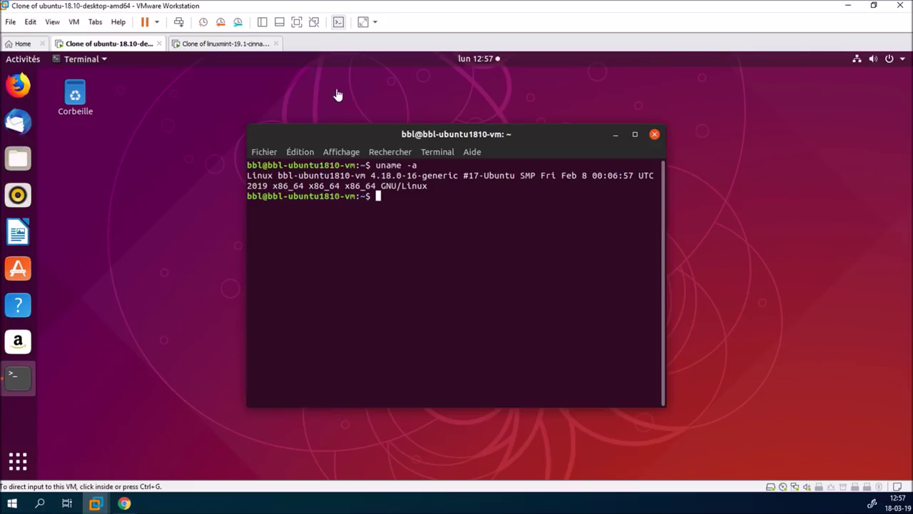
Close Mint's kernels and Update Manager windows, then close the Ubuntu VM's terminal
left_click(234, 45)
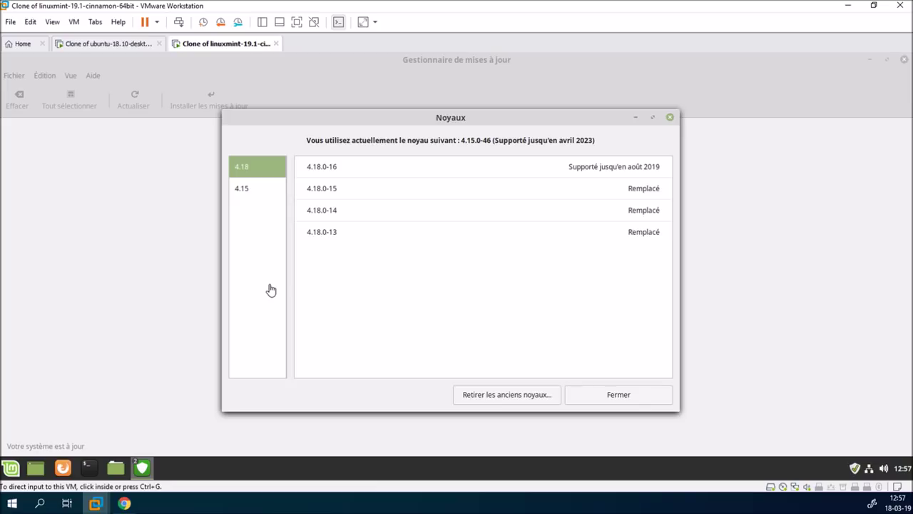
left_click(578, 396)
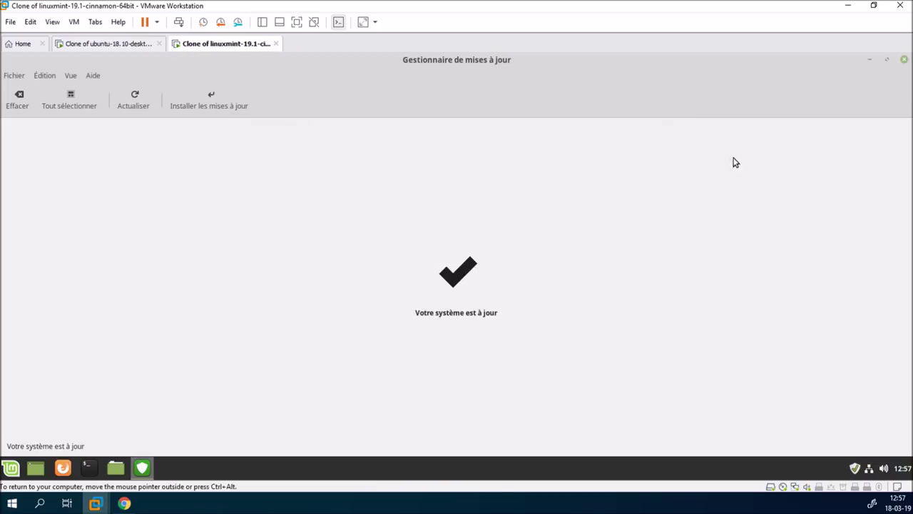
left_click(905, 59)
left_click(133, 44)
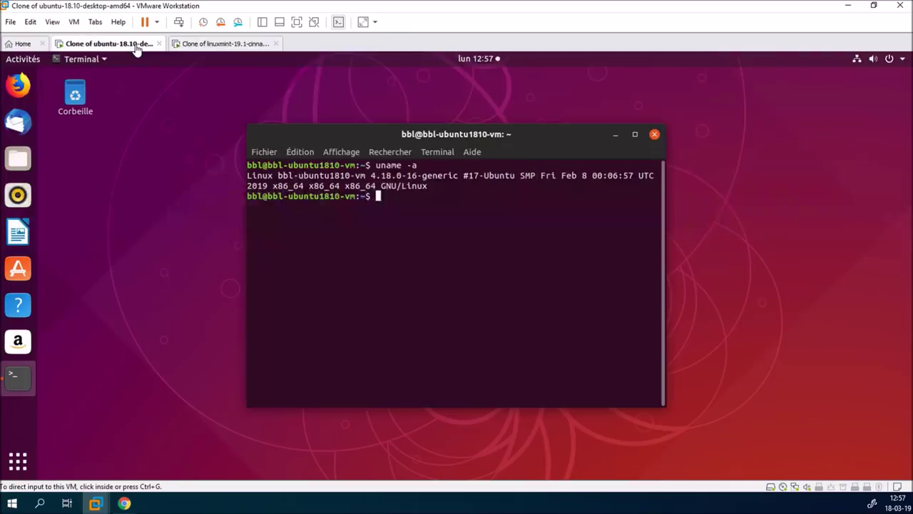
left_click(655, 134)
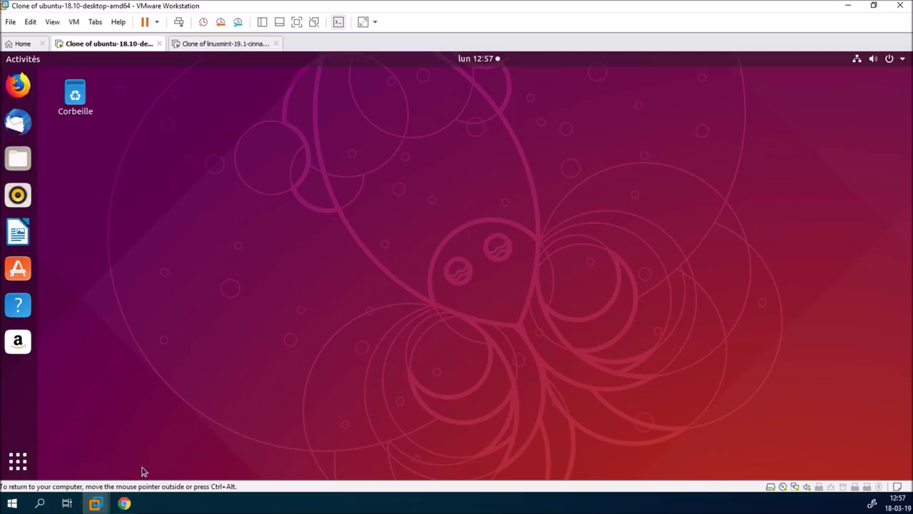
left_click(124, 503)
Copy the first install command, sudo apt-add-repository -y ppa:teejee2008/ppa, from the article
scroll(243, 321, "down", 3)
scroll(242, 321, "down", 10)
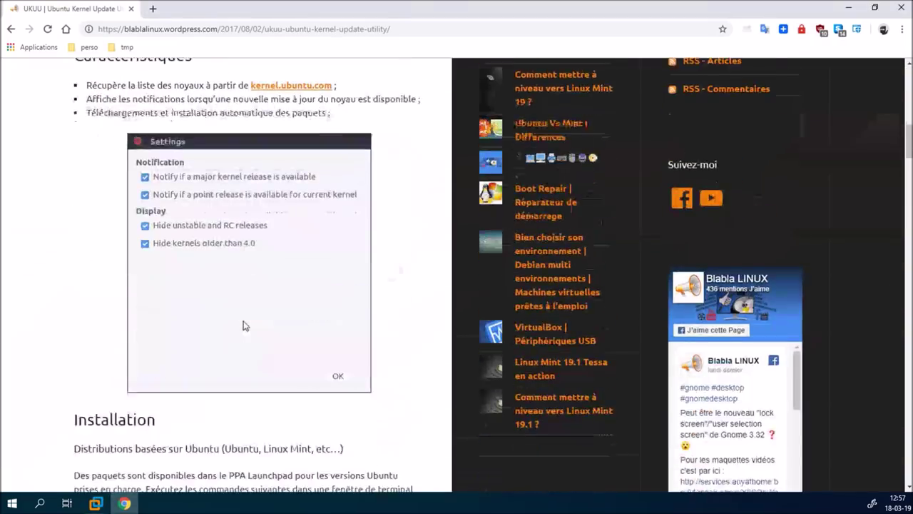
scroll(78, 370, "up", 3)
scroll(79, 370, "down", 1)
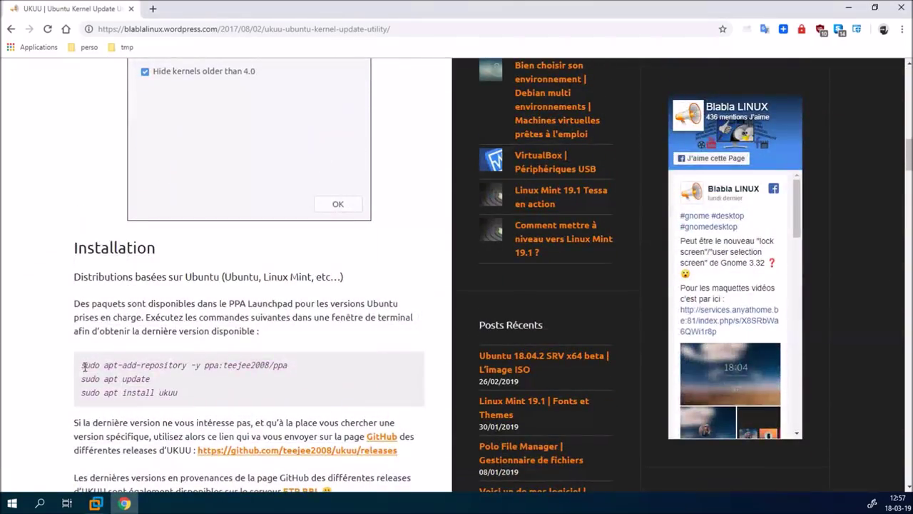
left_click_drag(81, 364, 289, 364)
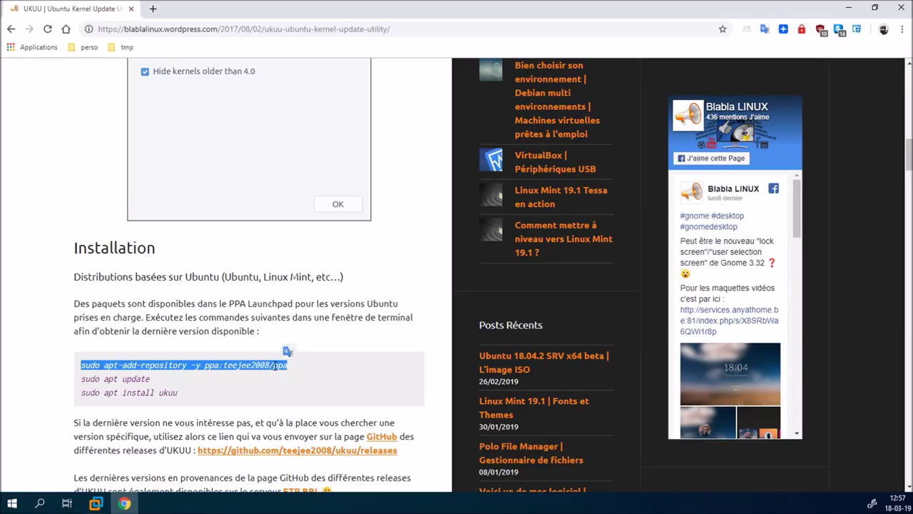
right_click(274, 363)
left_click(284, 379)
left_click(95, 503)
Launch Terminal in the Ubuntu VM by searching 'ter' from Activities
left_click(167, 446)
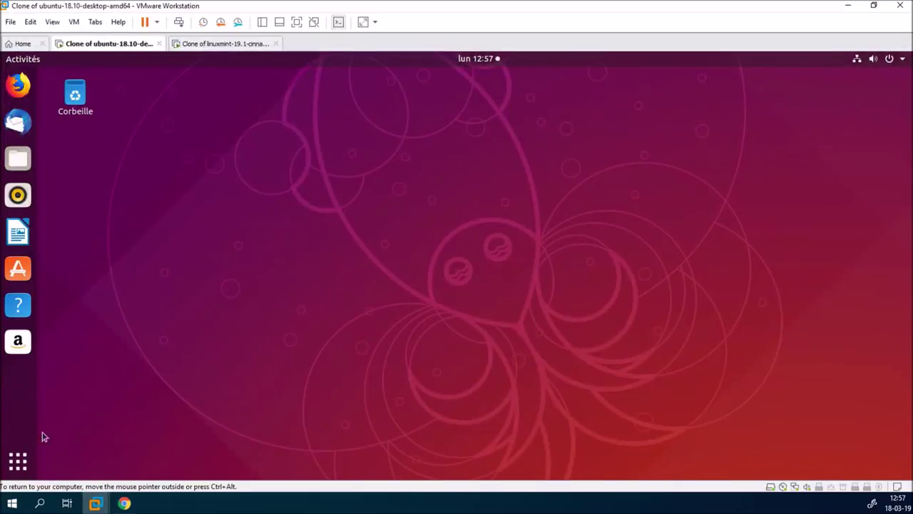
left_click(27, 460)
type("ter")
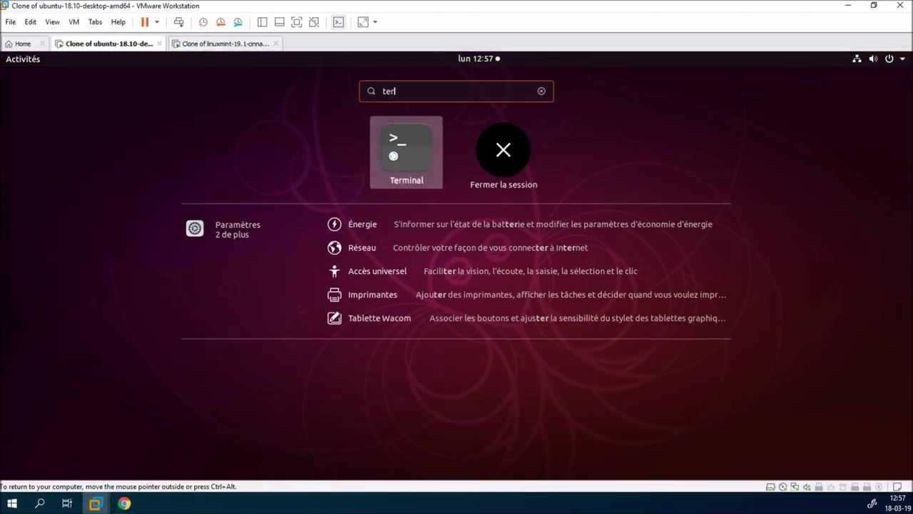
left_click(392, 153)
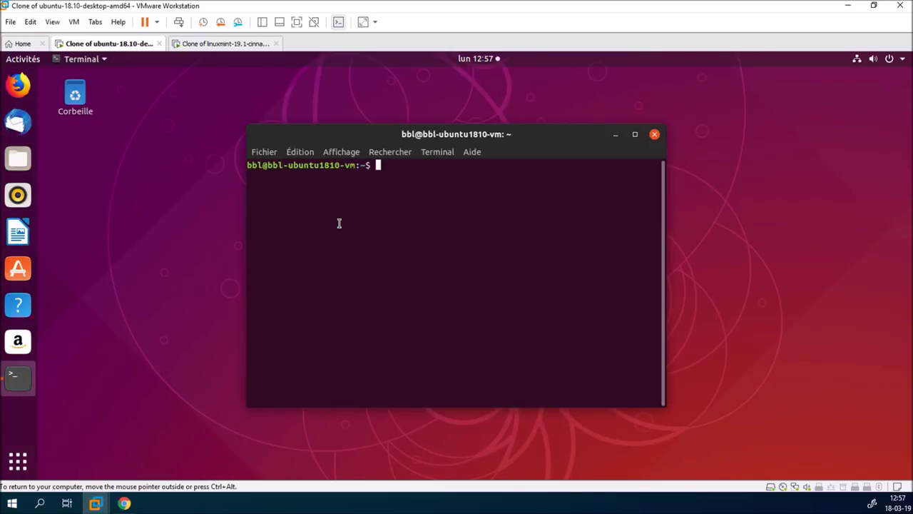
Paste and run the sudo apt-add-repository command for the teejee2008 PPA
right_click(338, 224)
left_click(365, 262)
key("ctrl+shift+v")
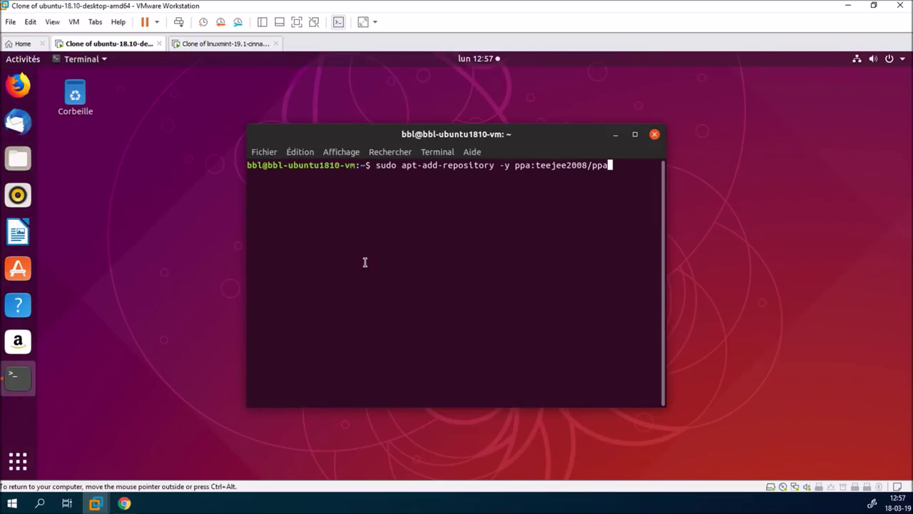
key("Return")
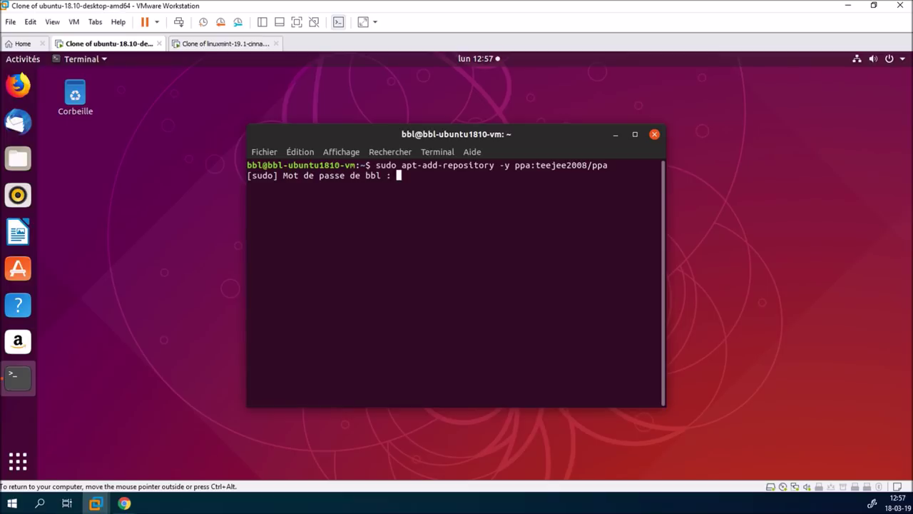
key("Return")
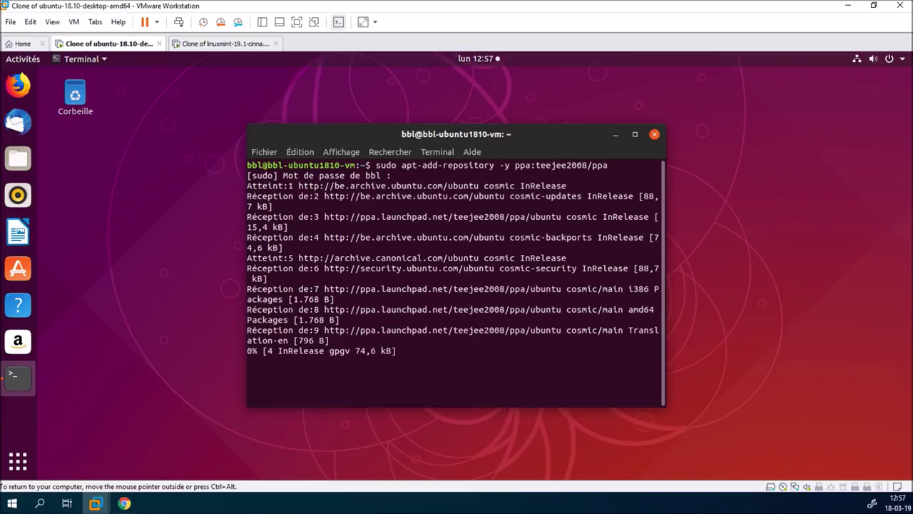
double_click(563, 133)
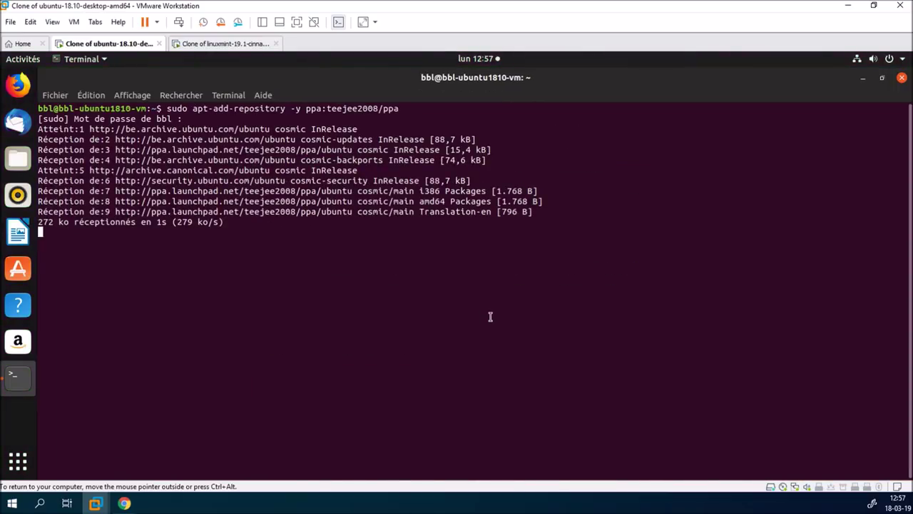
left_click(199, 48)
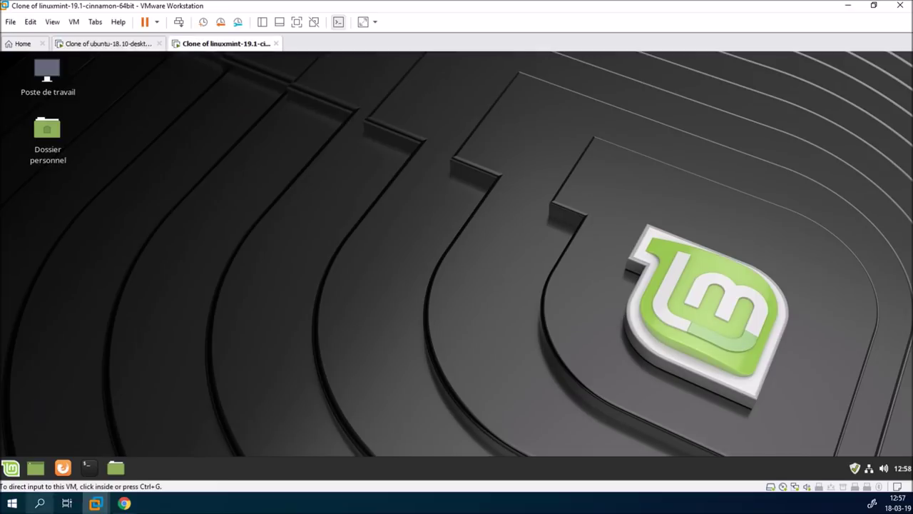
Open a maximized terminal in Mint and add the ppa:teejee2008/ppa repository with sudo
left_click(89, 467)
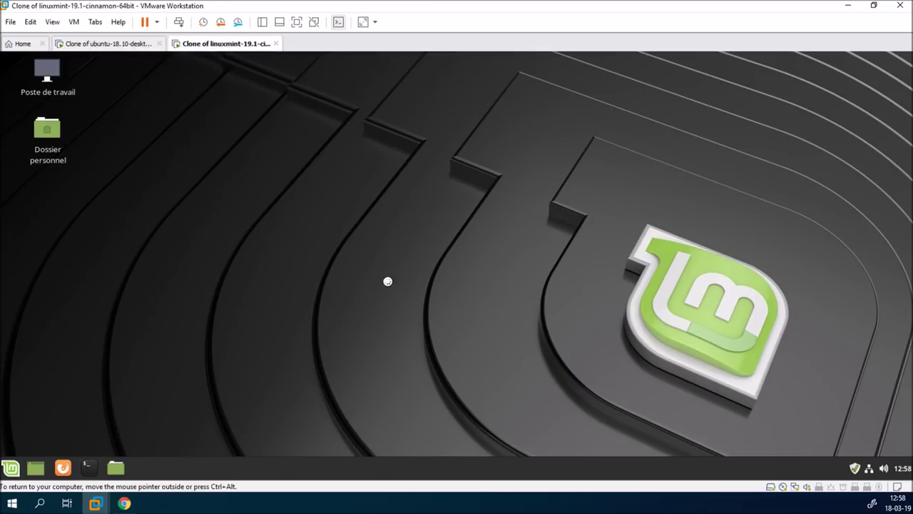
double_click(482, 134)
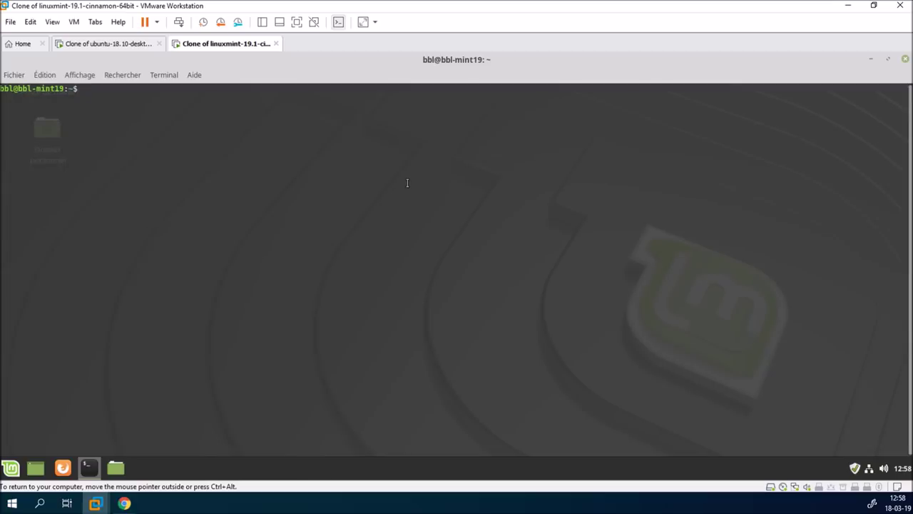
right_click(405, 180)
left_click(437, 250)
key("Return")
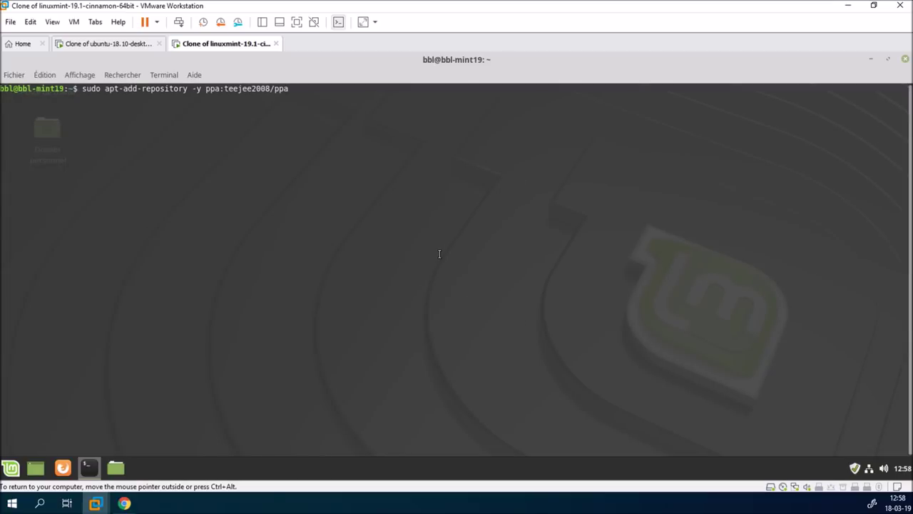
type("*****")
key("Return")
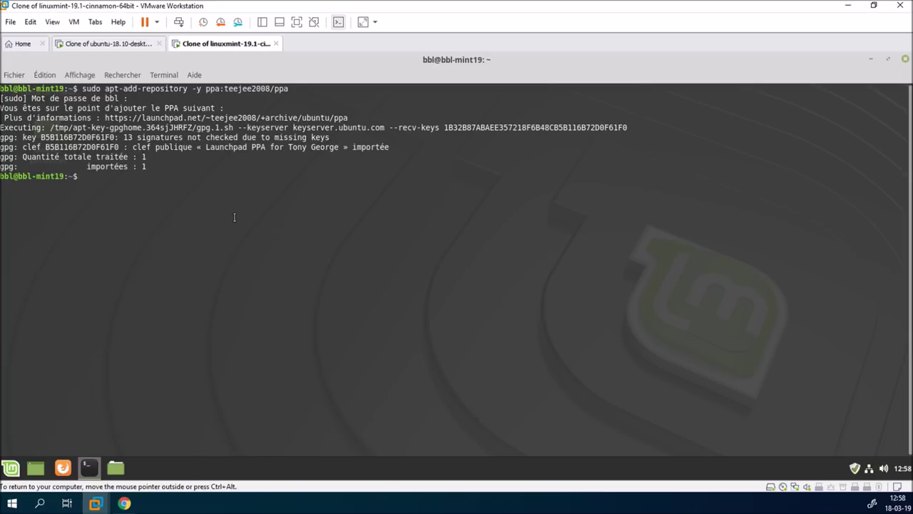
Run 'sudo apt update' in the Mint terminal
type("sudo apt update")
key("Return")
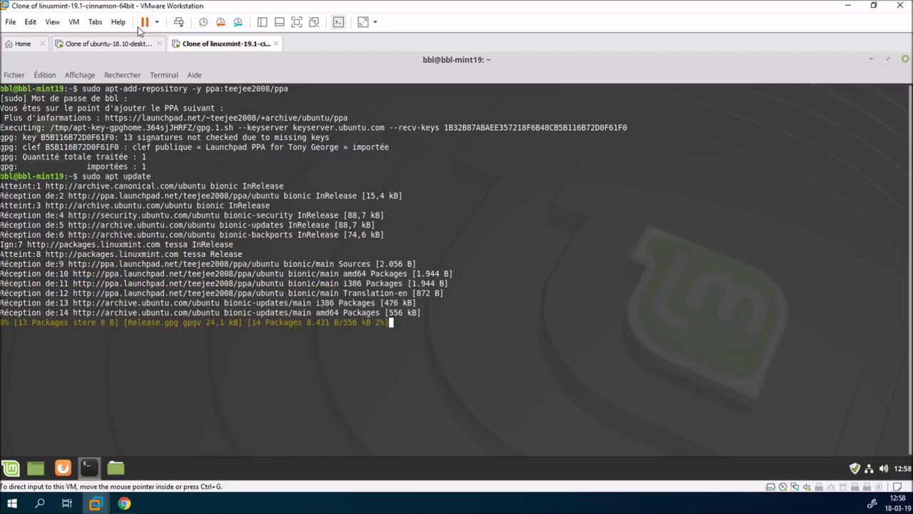
left_click(107, 44)
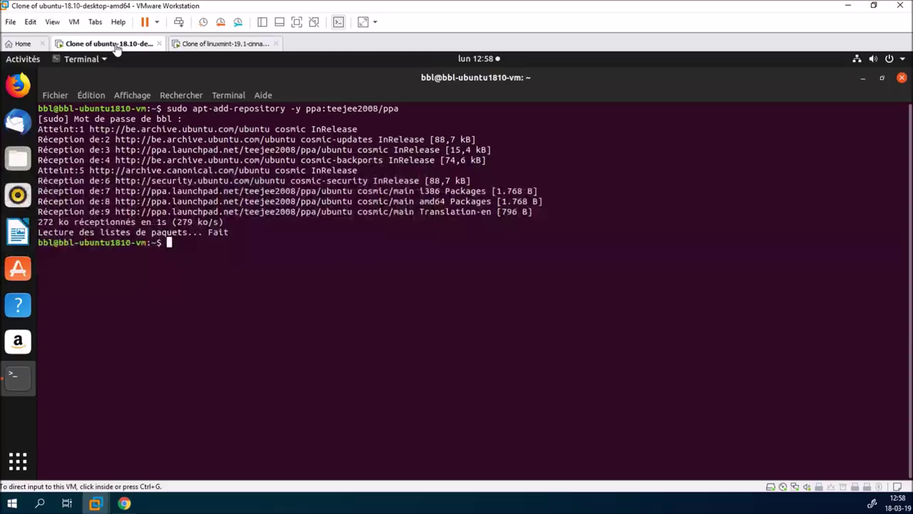
In the Ubuntu VM, run 'sudo apt update' then 'sudo apt install ukuu' and confirm
left_click(236, 275)
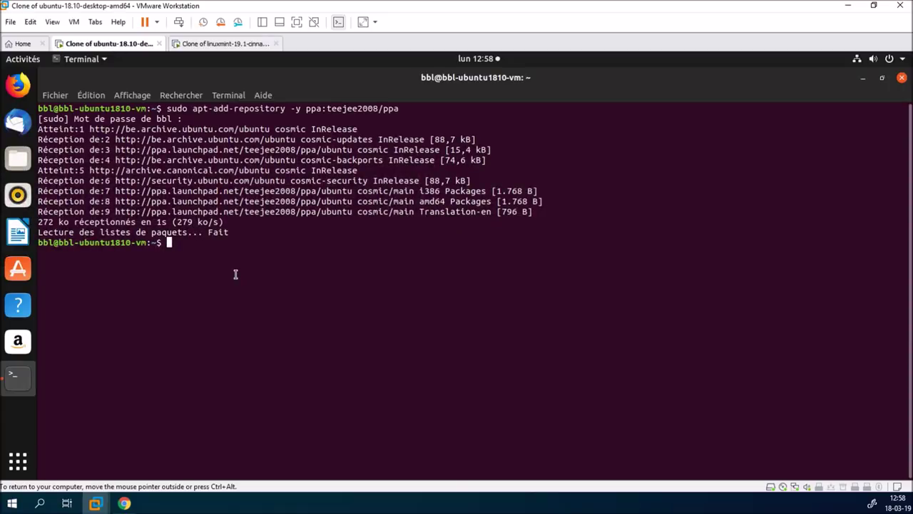
type("sudo apt update")
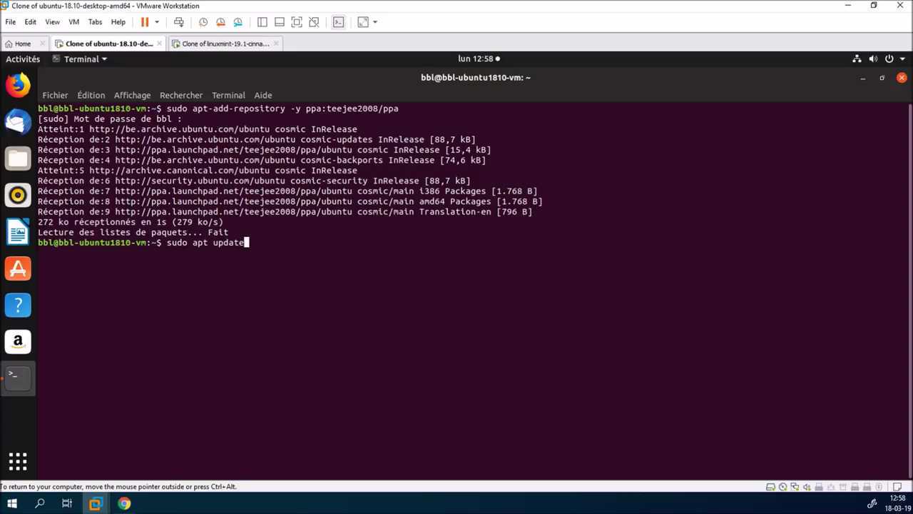
key("Return")
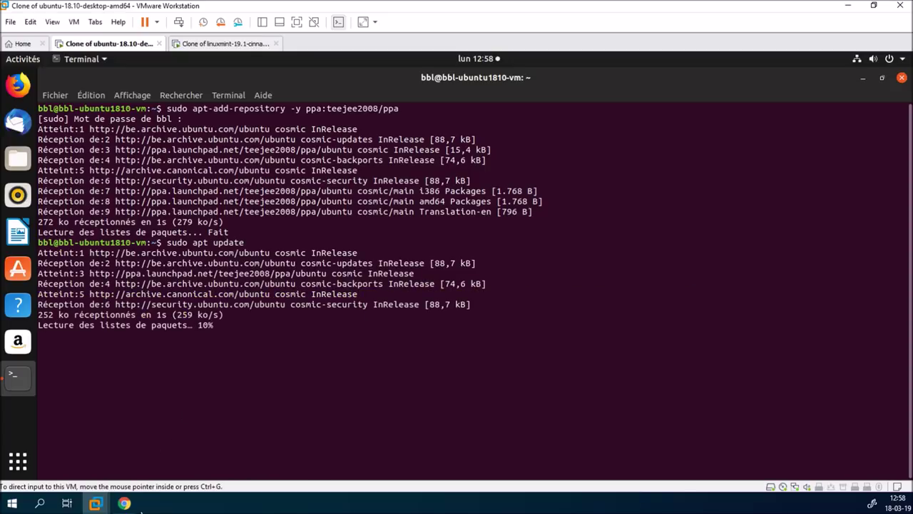
left_click(128, 505)
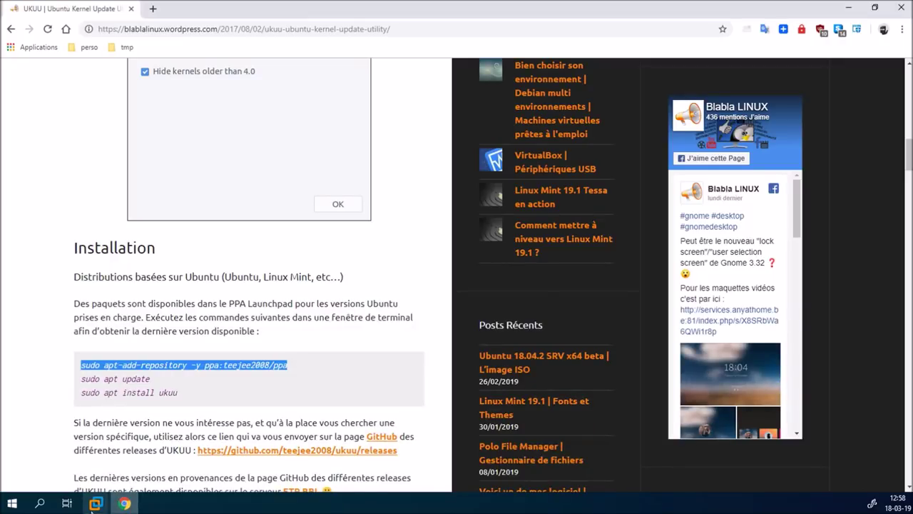
mouse_move(96, 503)
left_click(161, 434)
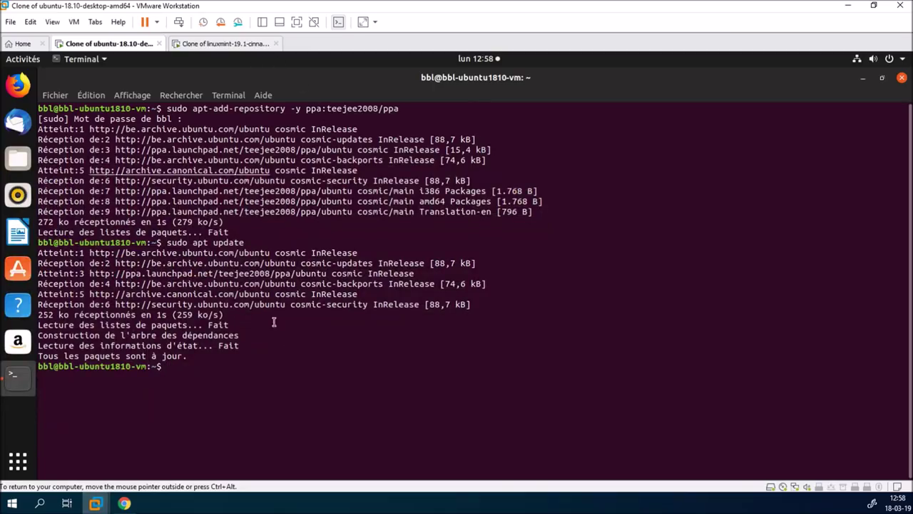
type("sudo")
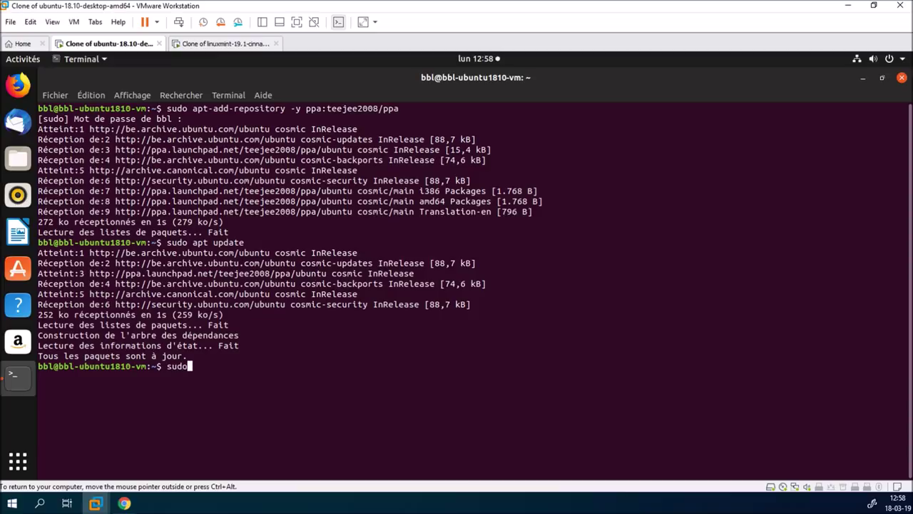
type(" apt install ukuu")
key("Return")
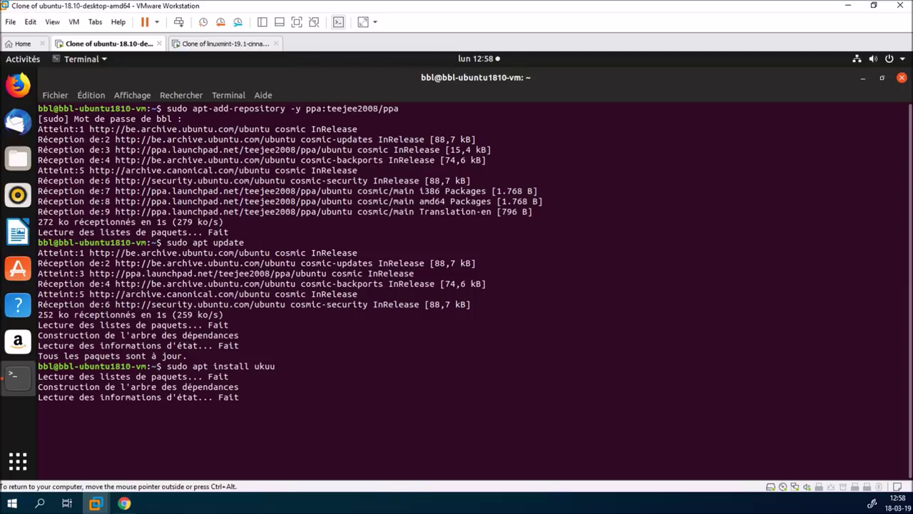
key("Return")
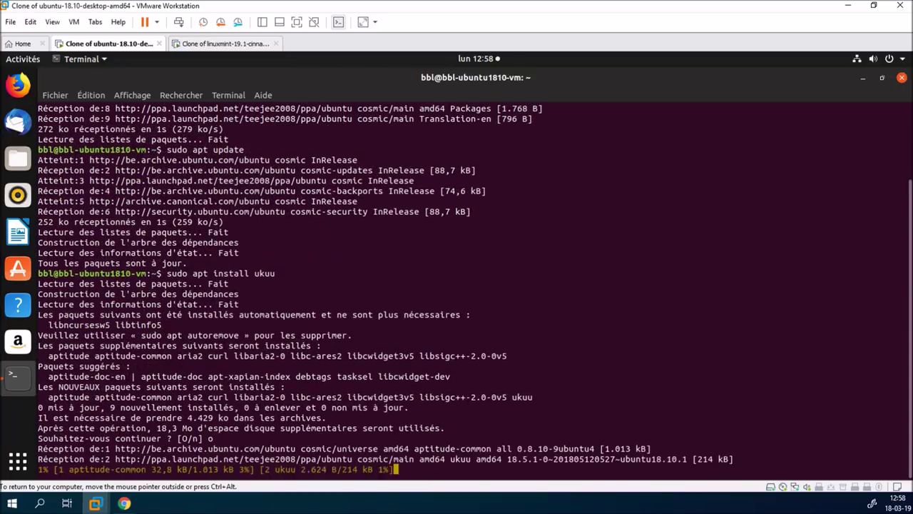
In the Mint VM, run 'sudo apt install ukuu' and answer 'o' to proceed
left_click(259, 50)
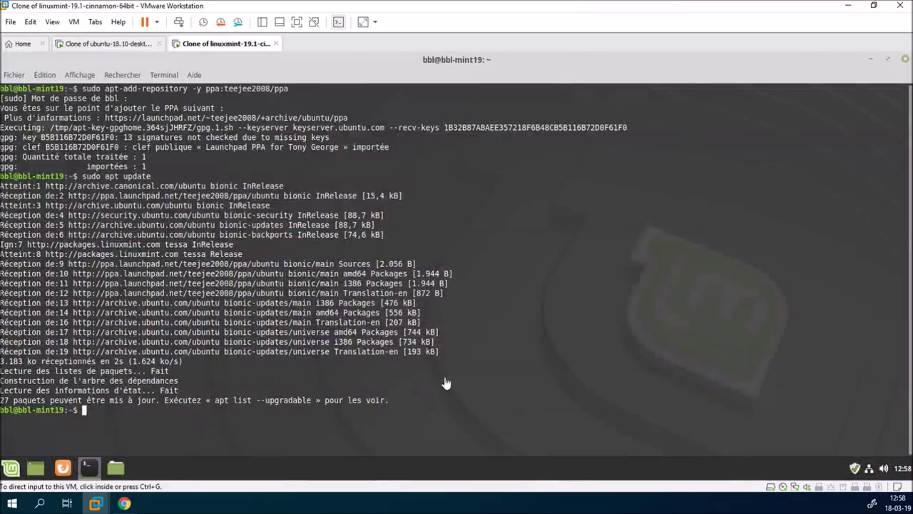
type("sudo apt in")
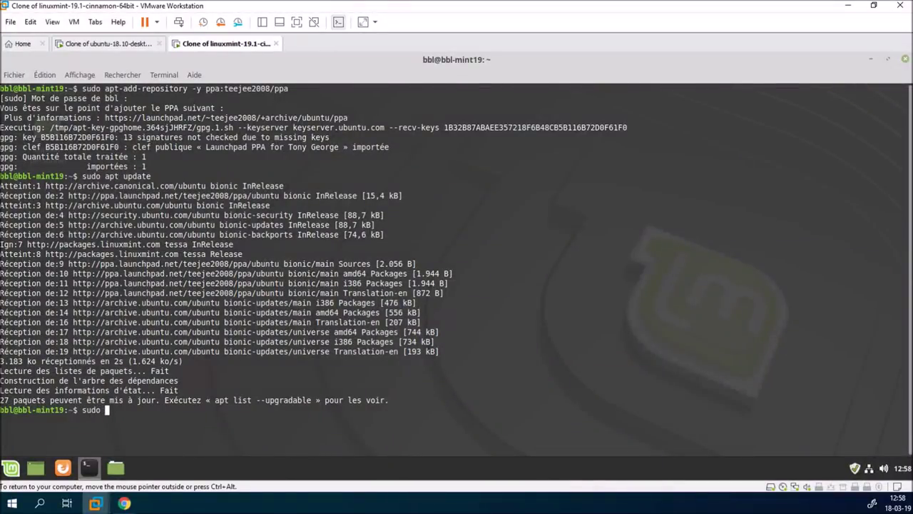
type("stall ukuu")
key("Return")
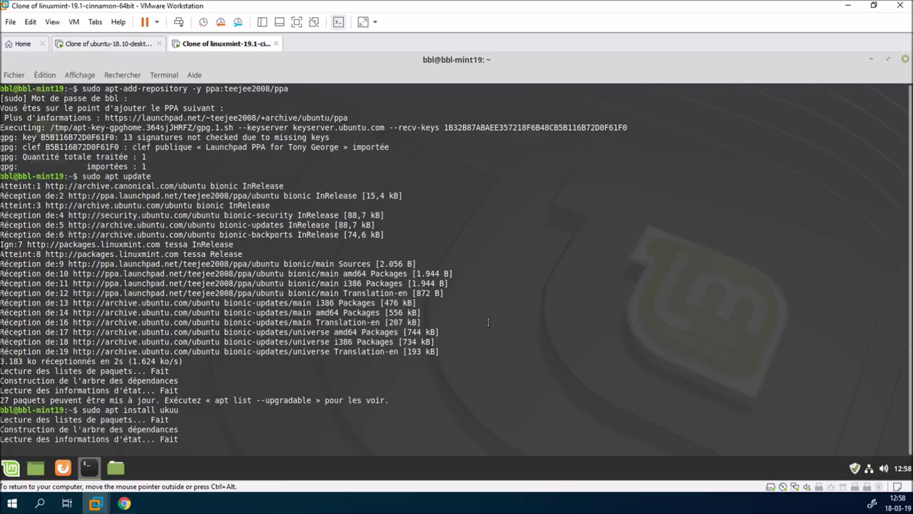
type("o")
key("Return")
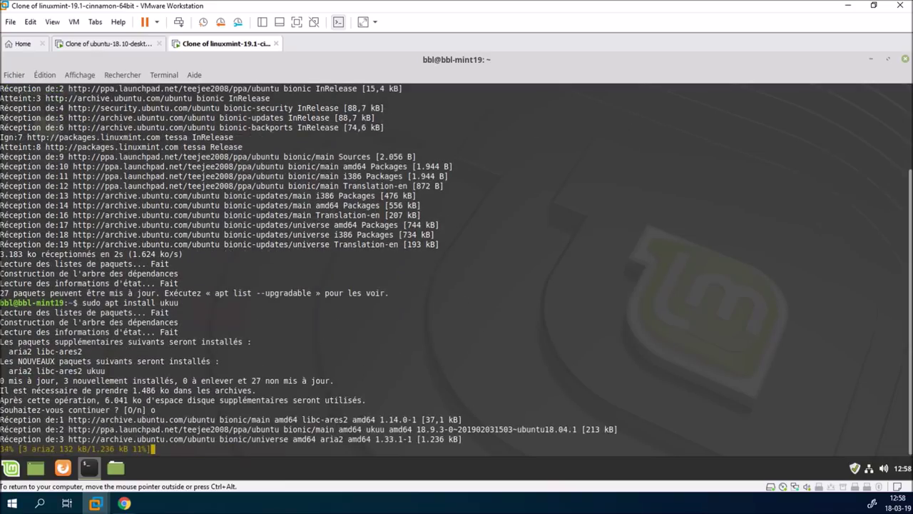
left_click(145, 44)
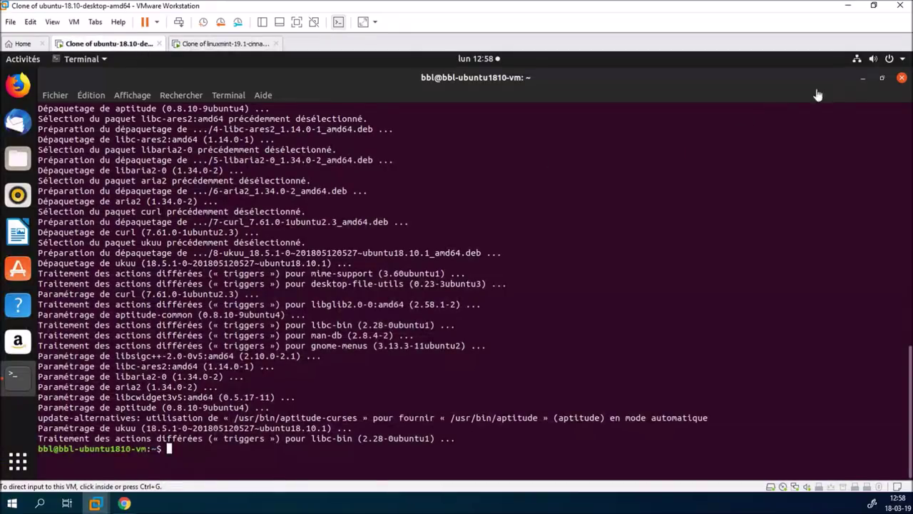
Close Ubuntu's terminal and launch Ukuu Kernel Update Utility from Show Applications, maximized
left_click(901, 79)
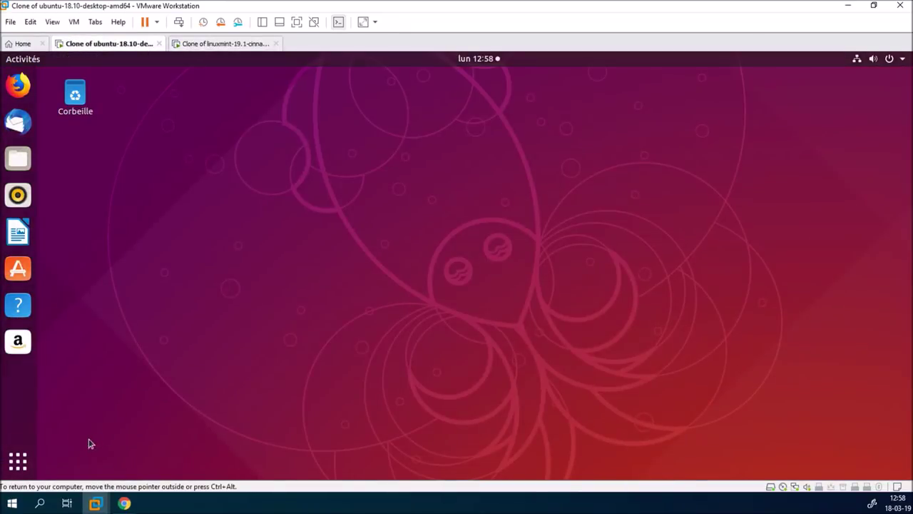
left_click(32, 462)
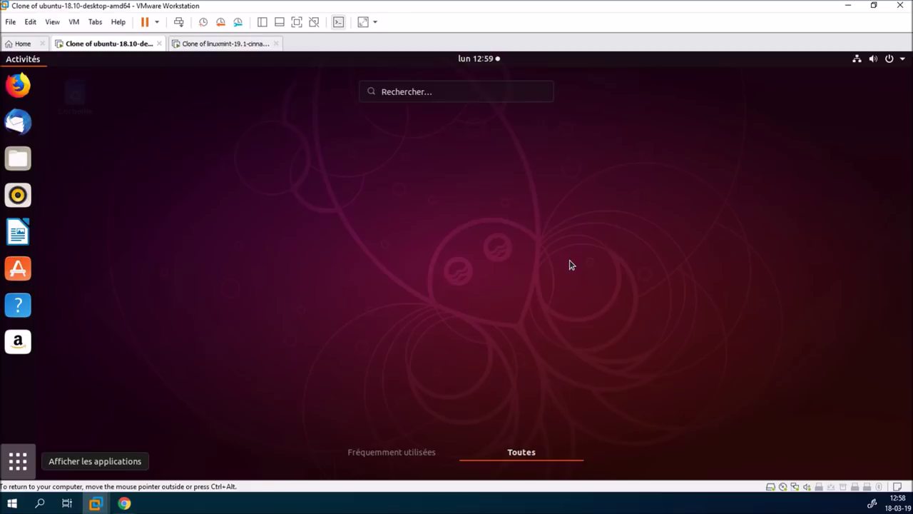
scroll(743, 292, "down", 1)
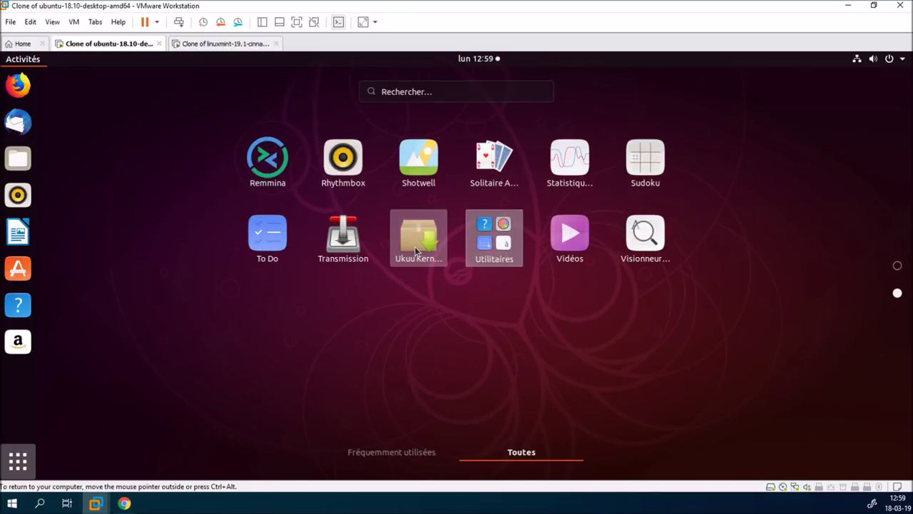
left_click(415, 246)
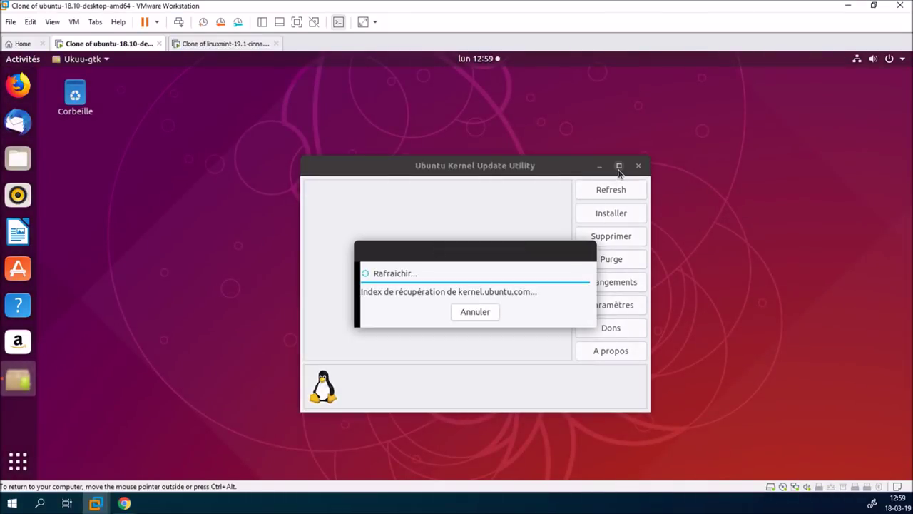
left_click(619, 164)
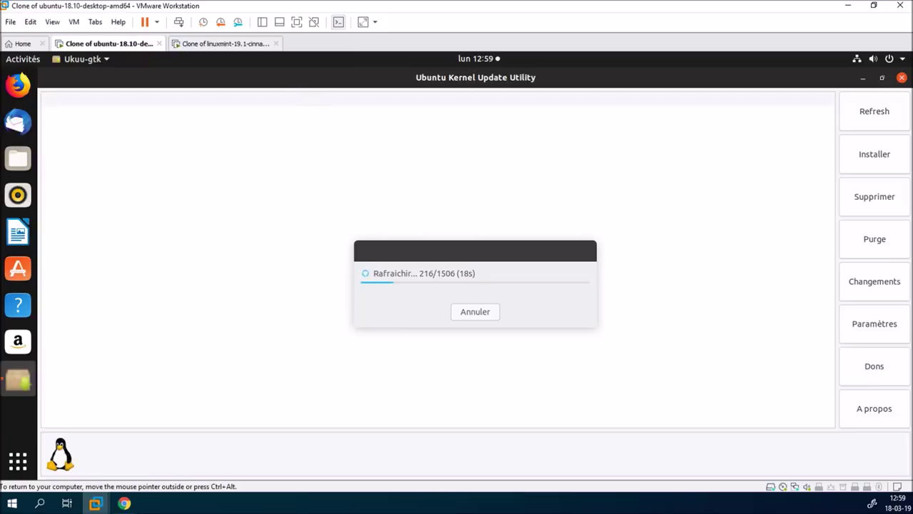
left_click(241, 46)
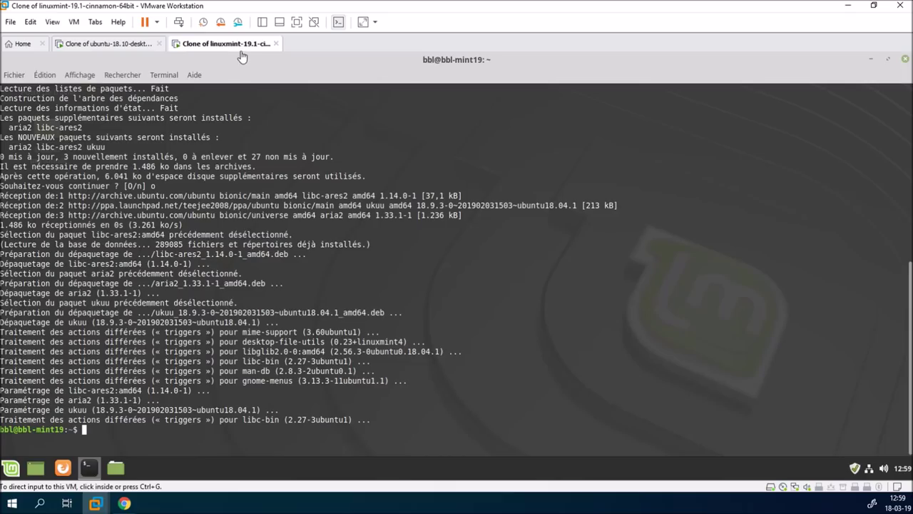
Close Mint's terminal and launch Ukuu from the Menu by searching 'uk', maximized
left_click(904, 61)
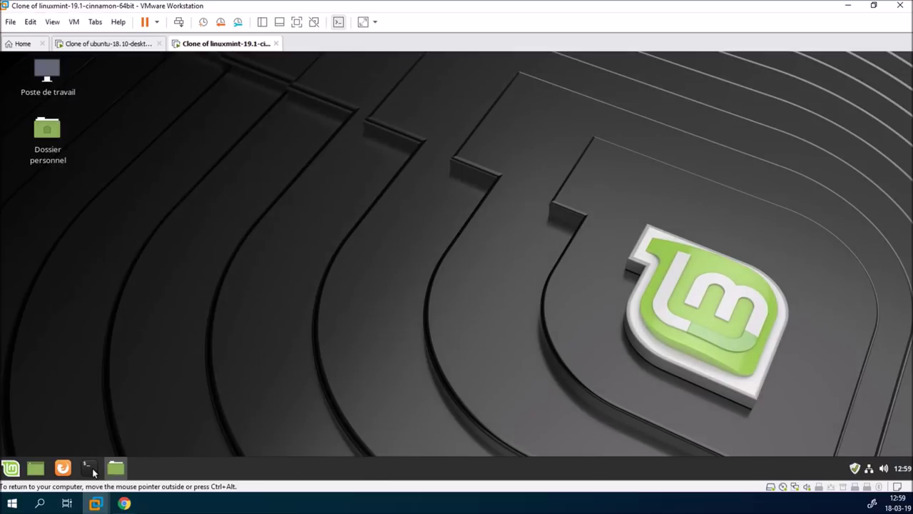
left_click(12, 478)
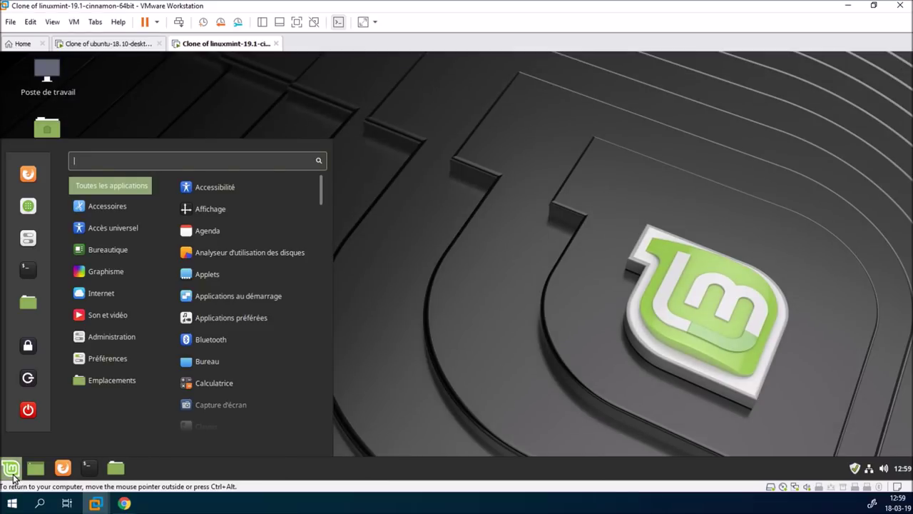
type("uk")
left_click(268, 211)
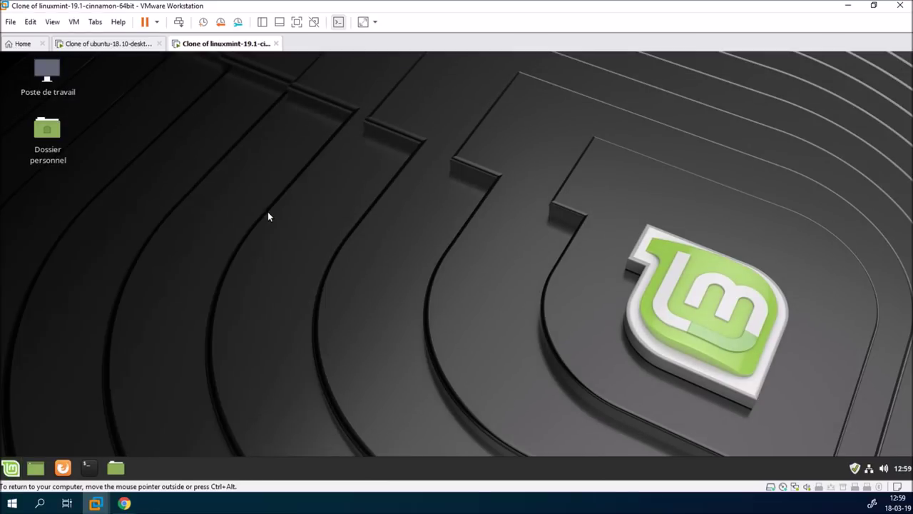
left_click(603, 144)
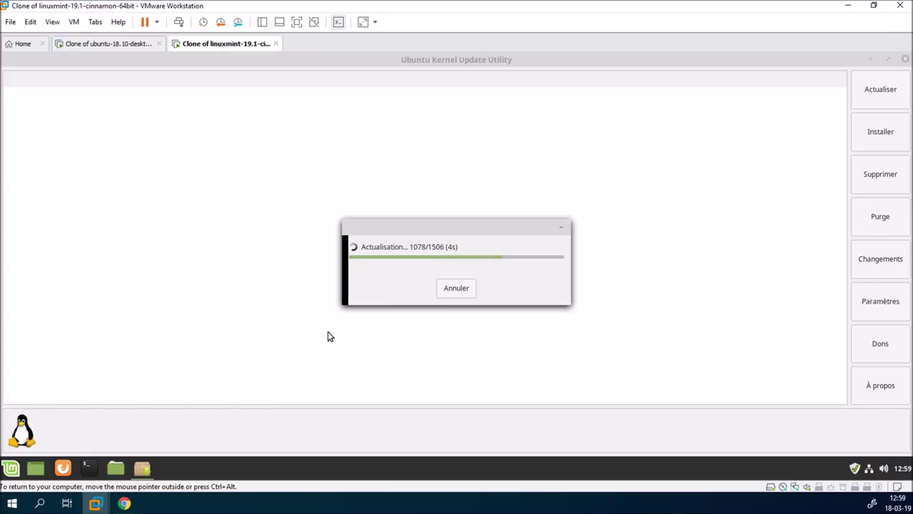
In Ubuntu's Ukuu settings, stop hiding unstable and RC kernels and refresh the list
left_click(131, 46)
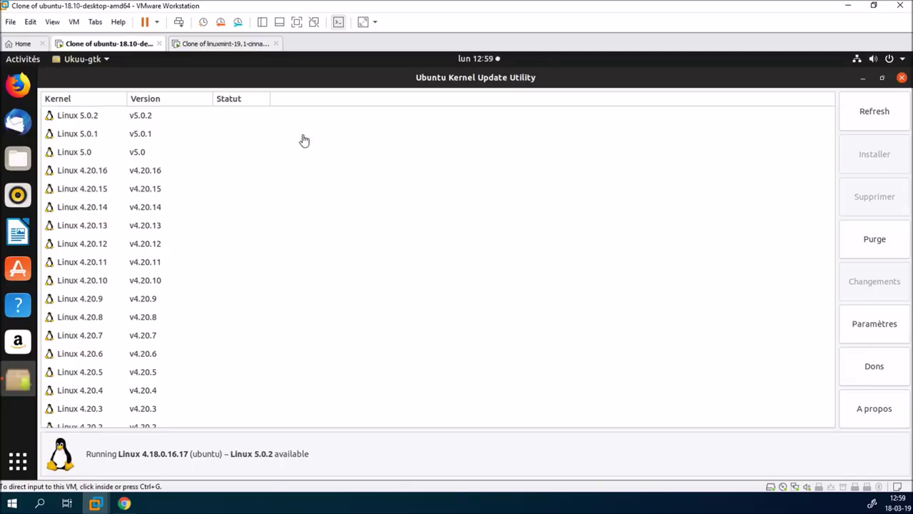
left_click(648, 76)
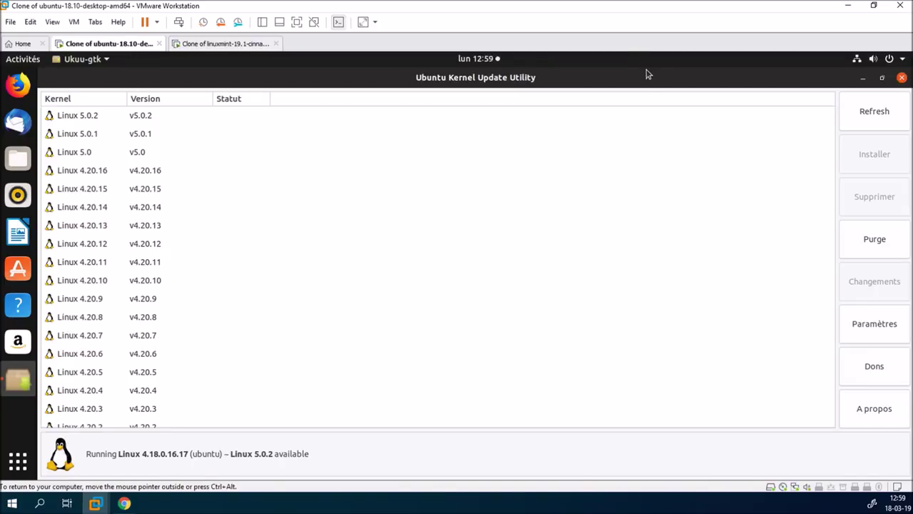
left_click(868, 324)
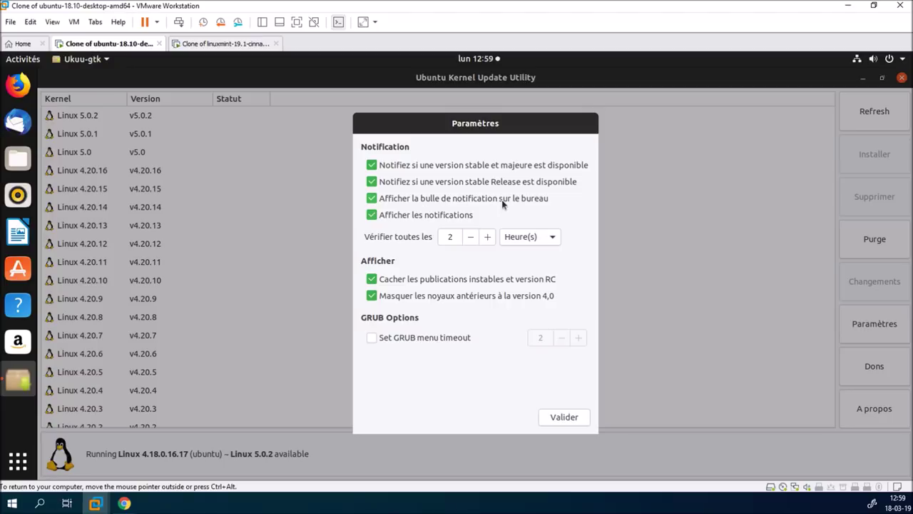
left_click(478, 64)
left_click(478, 64)
left_click(372, 279)
left_click(559, 417)
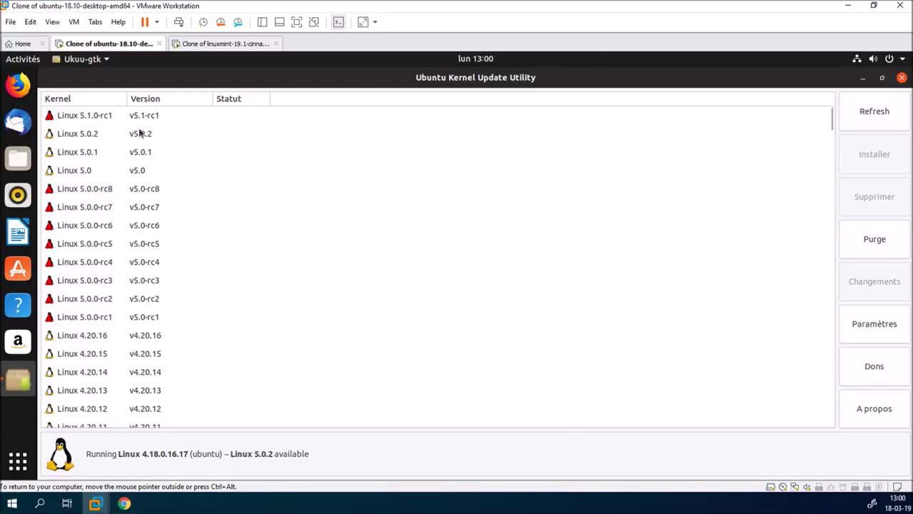
Tick 'Cacher les publications instables et version RC' in Ukuu's Paramètres and validate
left_click(868, 332)
left_click(475, 284)
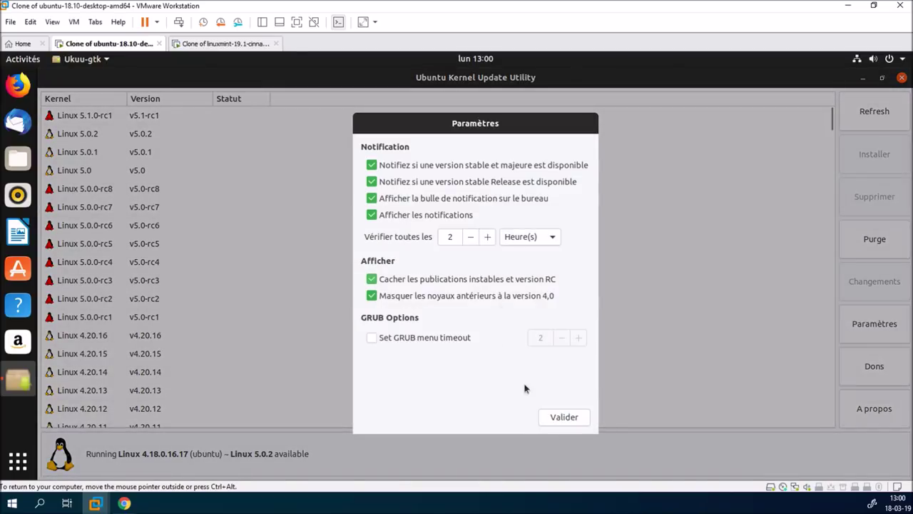
left_click(553, 420)
Dismiss the paid-version notice in Mint's Ukuu with OK
left_click(237, 45)
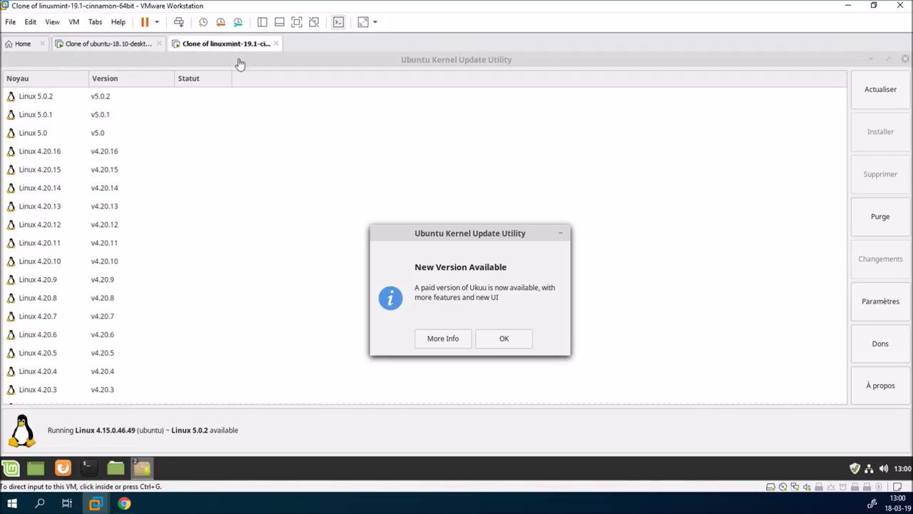
left_click(507, 340)
left_click(134, 45)
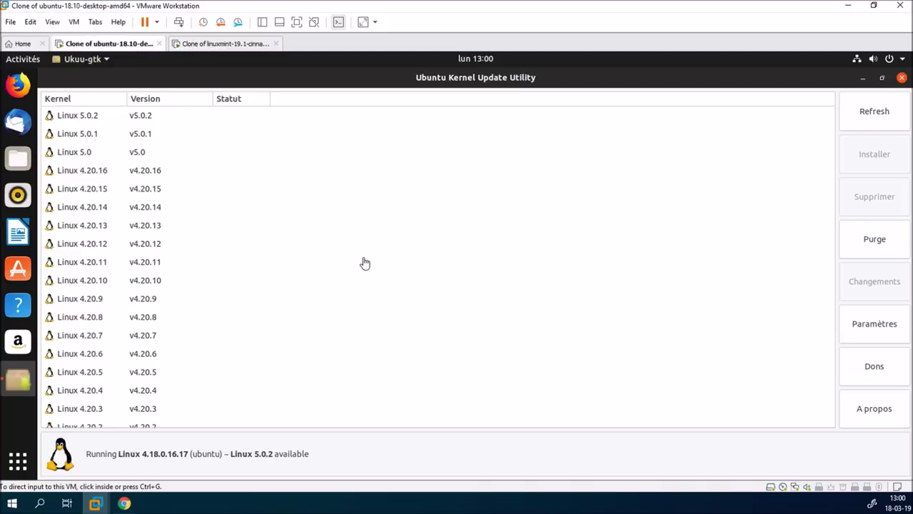
Widen Ubuntu's Kernel column to show full names and select Linux 5.0.2
scroll(436, 261, "down", 10)
scroll(431, 266, "down", 20)
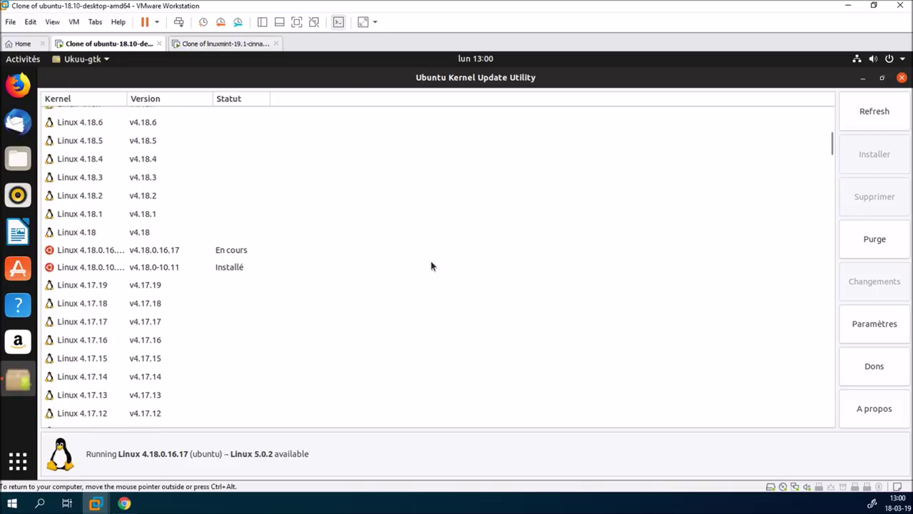
scroll(431, 266, "up", 1)
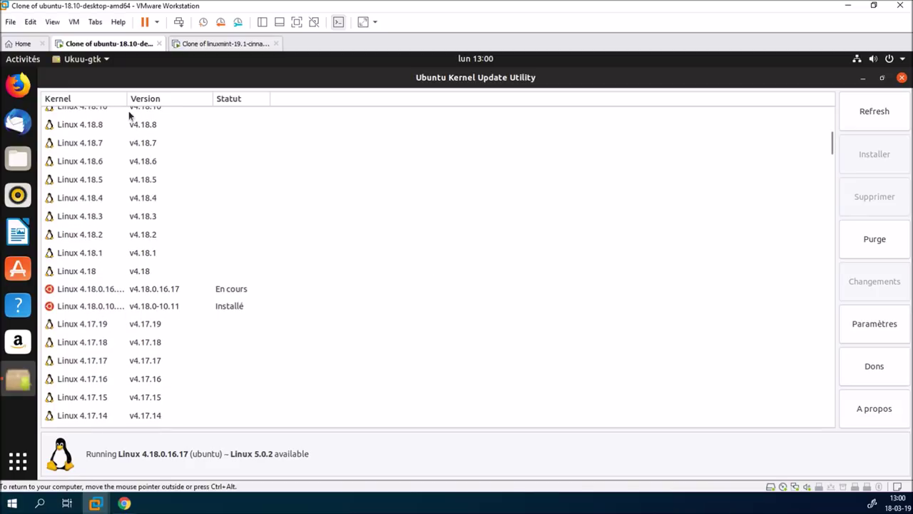
left_click_drag(127, 101, 191, 110)
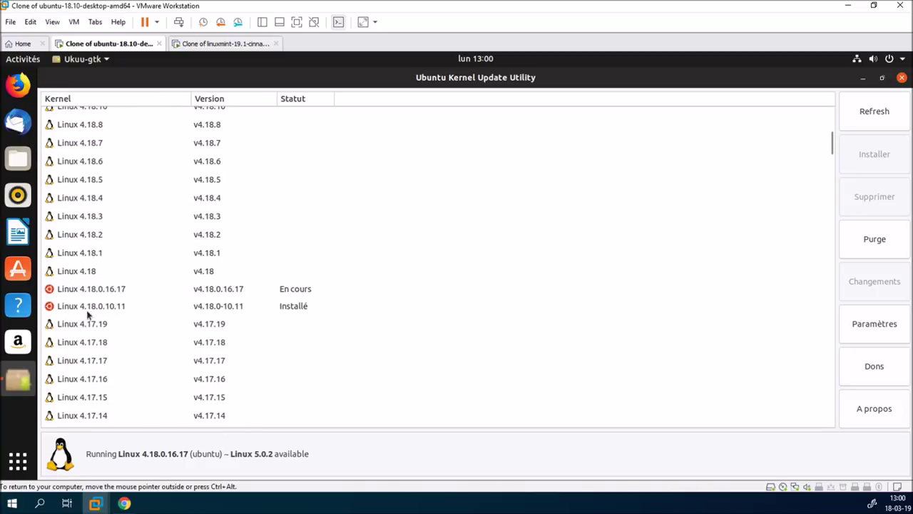
mouse_move(112, 305)
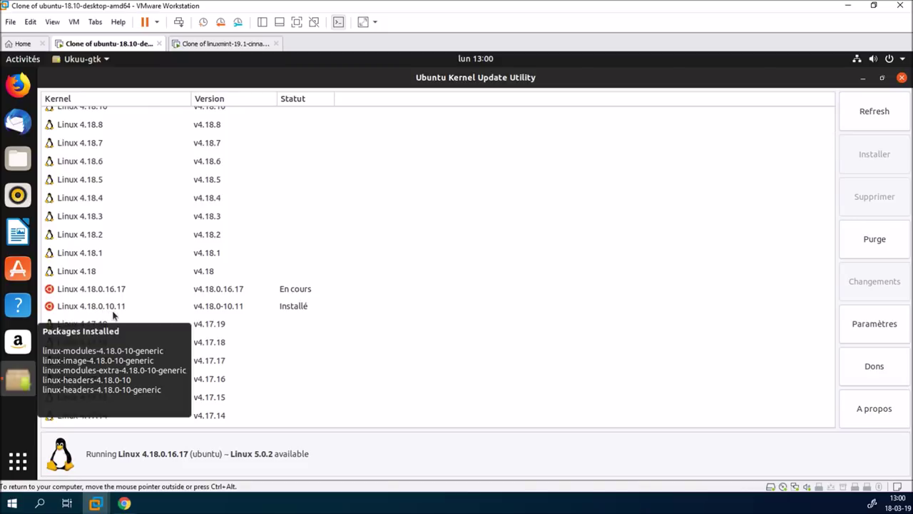
mouse_move(93, 294)
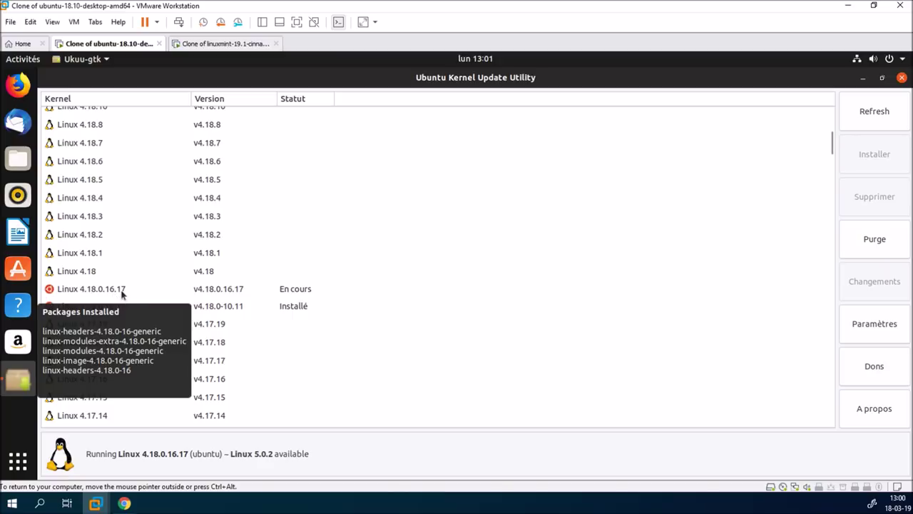
left_click(268, 291)
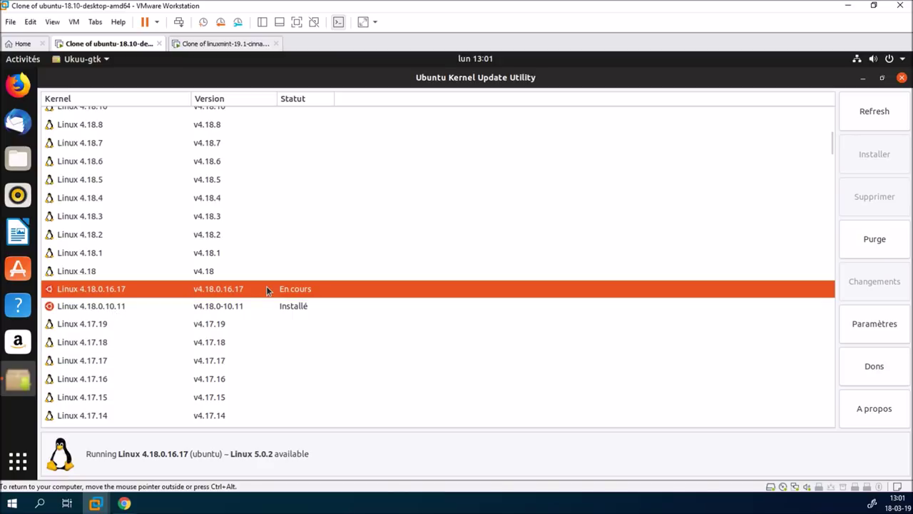
scroll(139, 309, "up", 10)
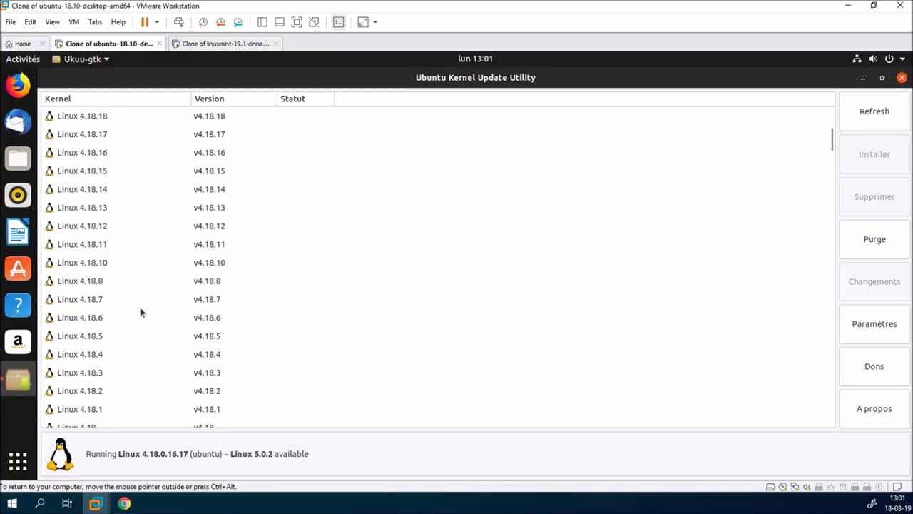
scroll(140, 314, "up", 5)
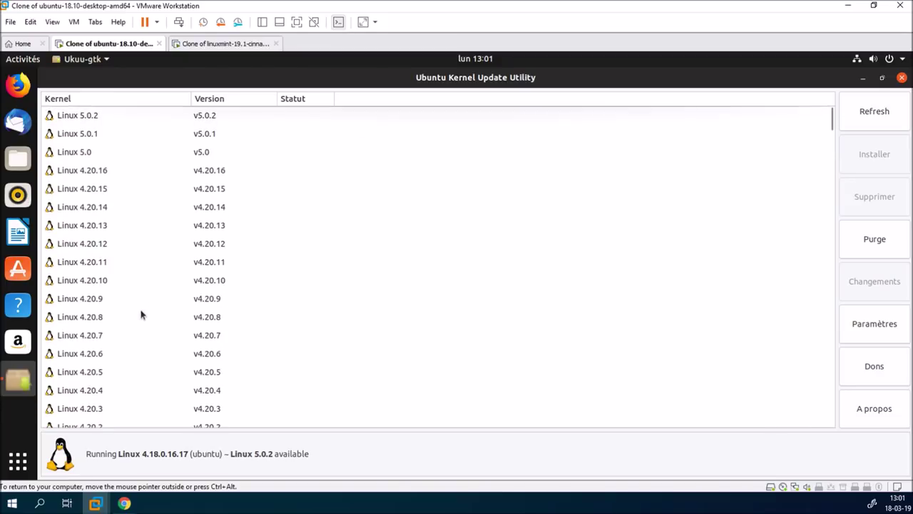
left_click(93, 117)
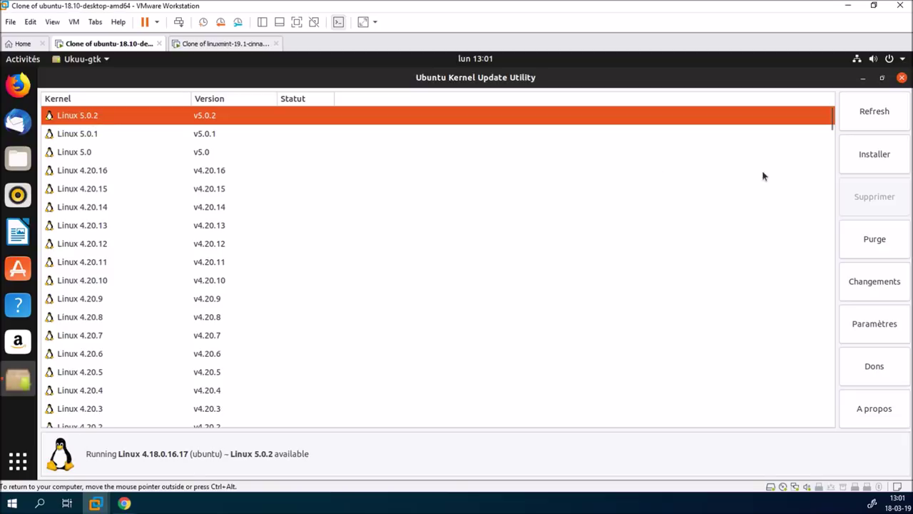
Start installing Linux 5.0.2 on the Ubuntu VM, authorizing with the user password
left_click(872, 154)
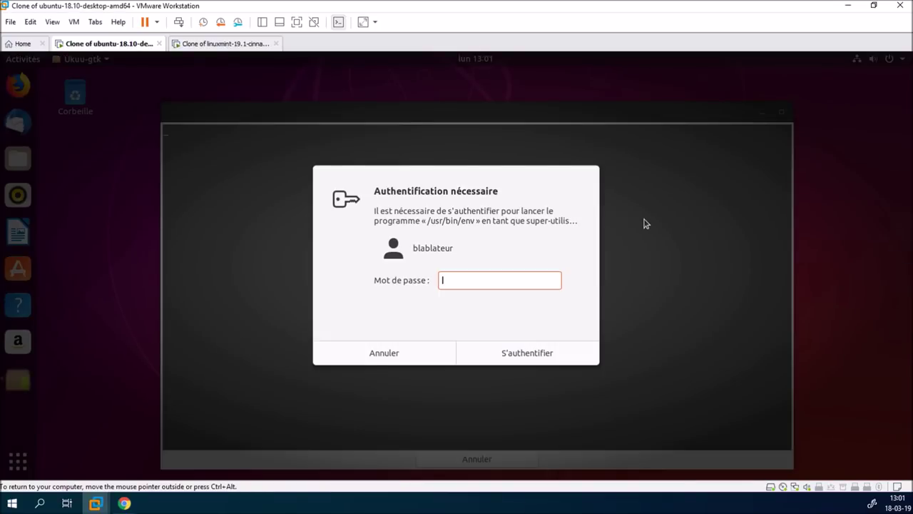
type("••••••")
key("Return")
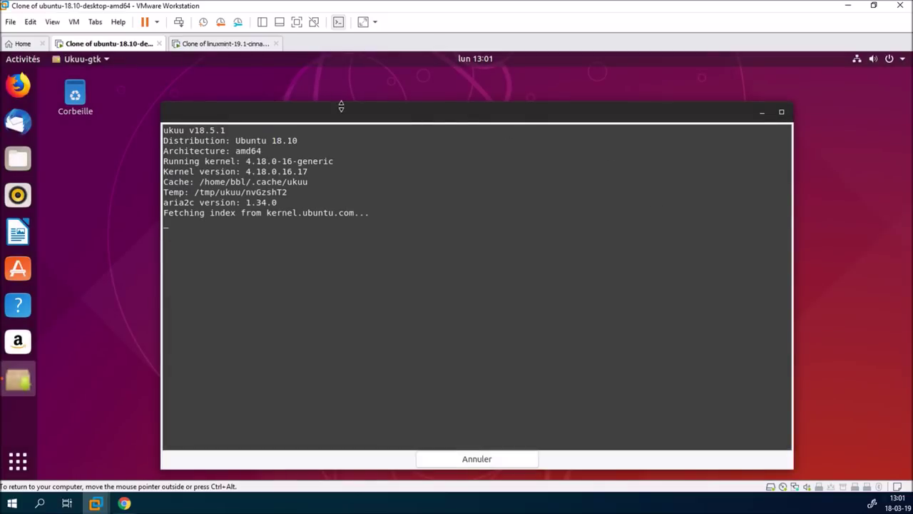
left_click(241, 46)
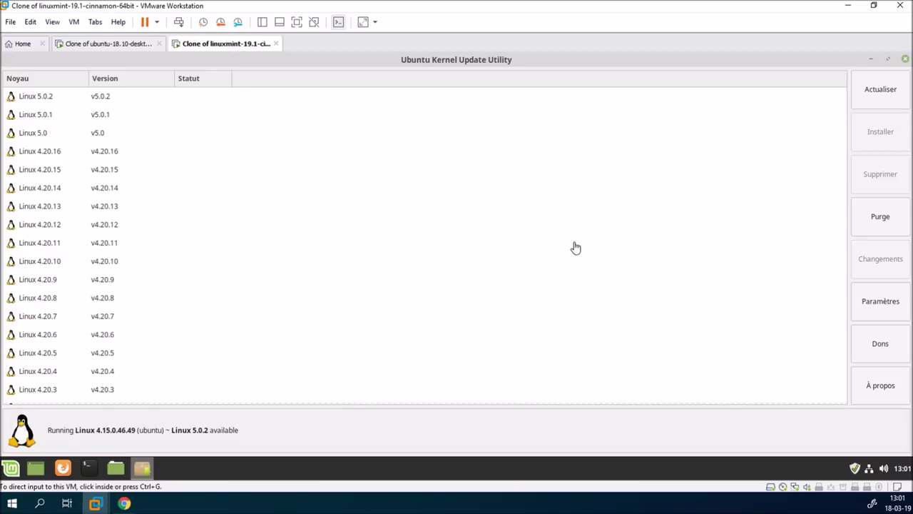
Select and install Linux 5.0.2 in Mint's Ukuu, then monitor both VMs' install progress
left_click(112, 98)
left_click(884, 136)
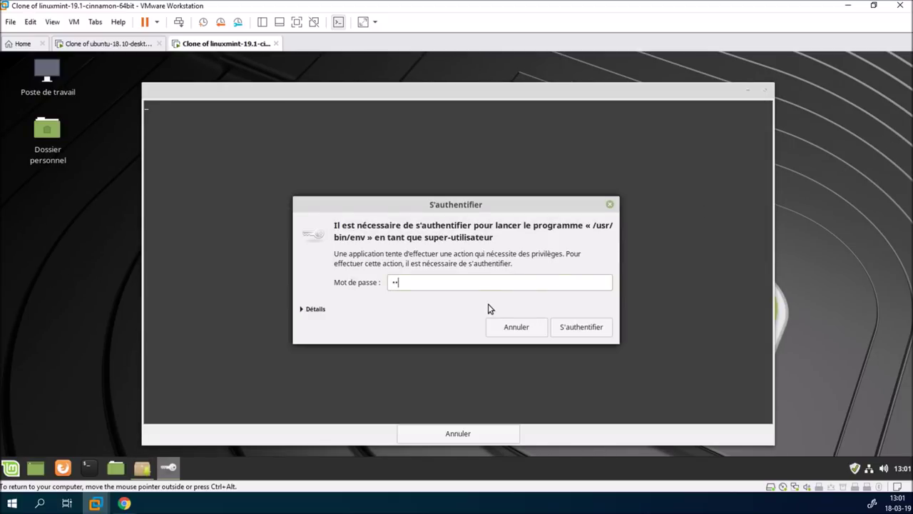
key("Return")
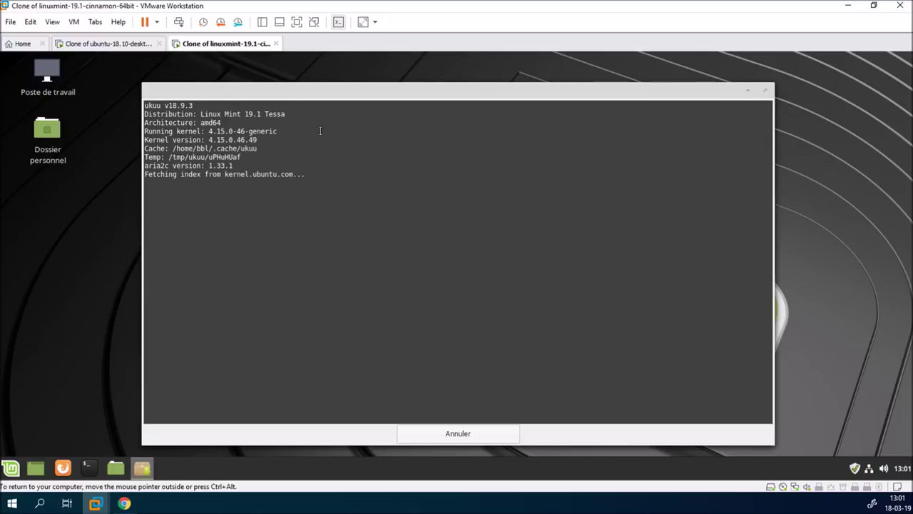
left_click(135, 45)
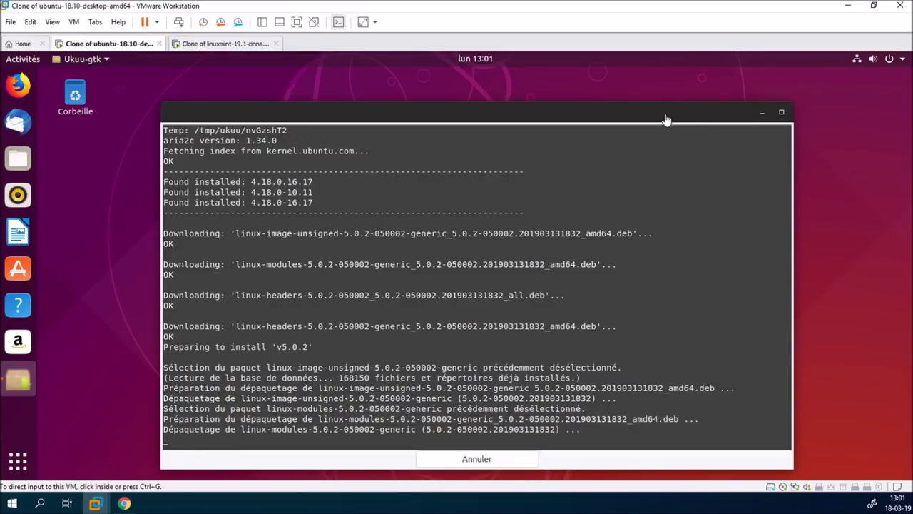
left_click(232, 44)
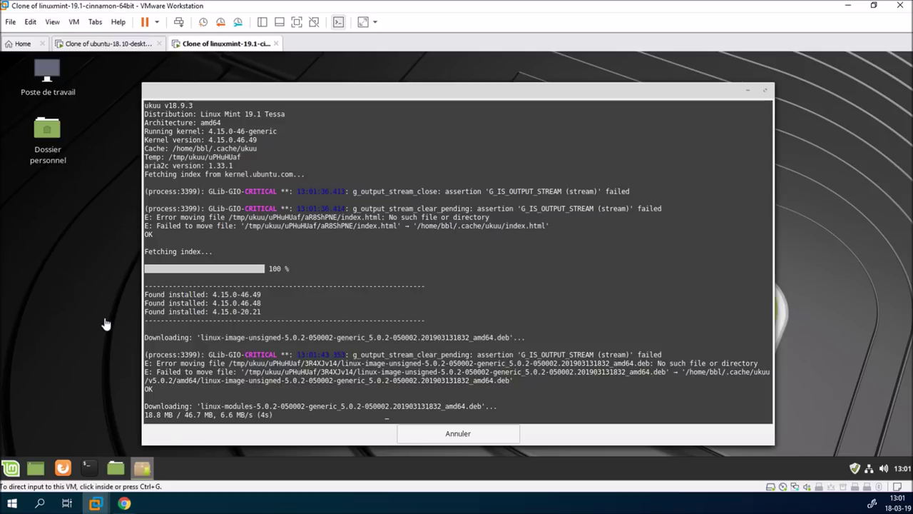
left_click(107, 44)
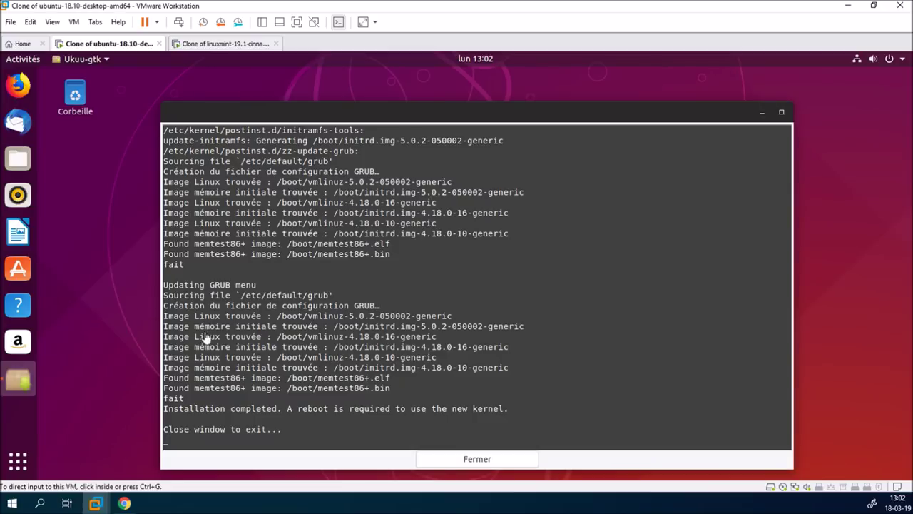
Close the finished Linux 5.0.2 install log in Ubuntu's Ukuu with Fermer
left_click(476, 459)
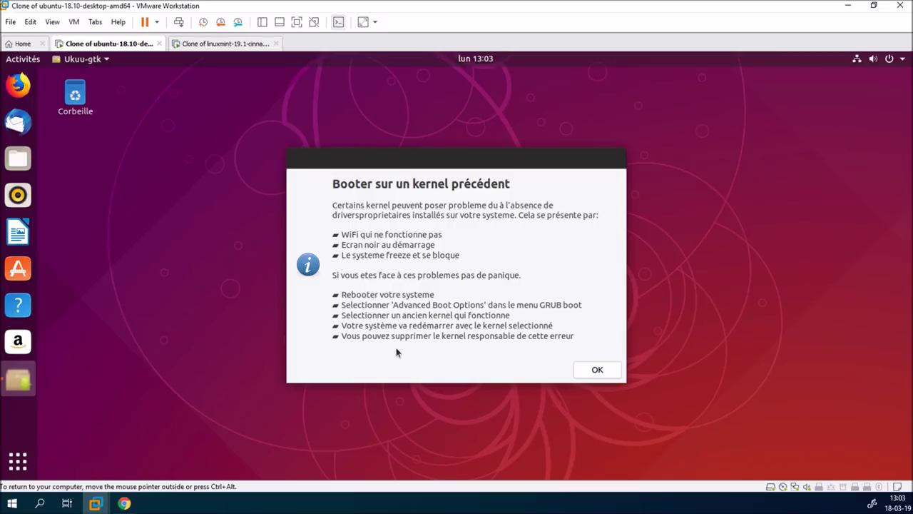
Dismiss the older-kernel boot notices on Ubuntu and Mint, closing Mint's install log, then return to Ubuntu
left_click(614, 367)
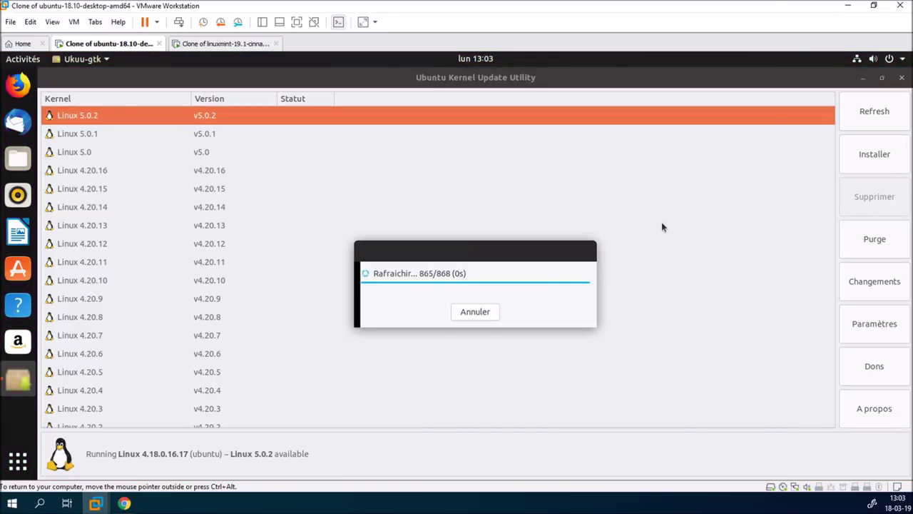
left_click(235, 45)
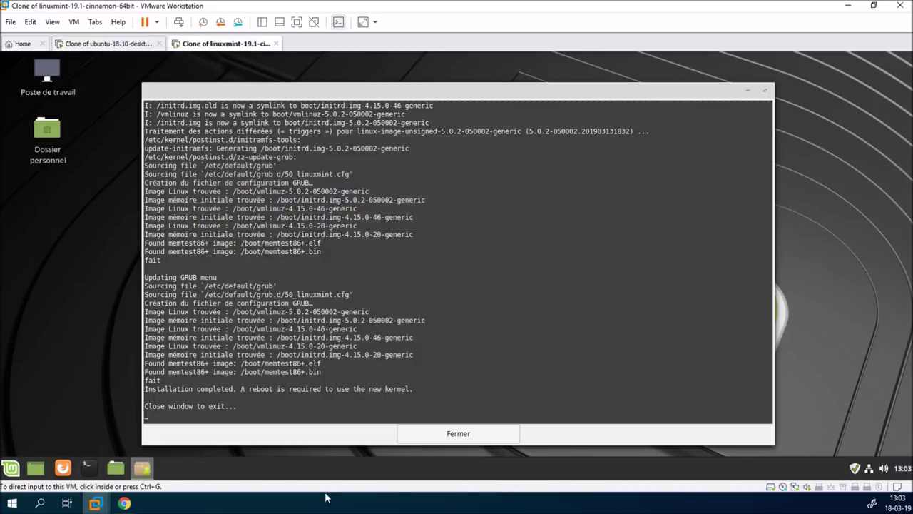
left_click(454, 431)
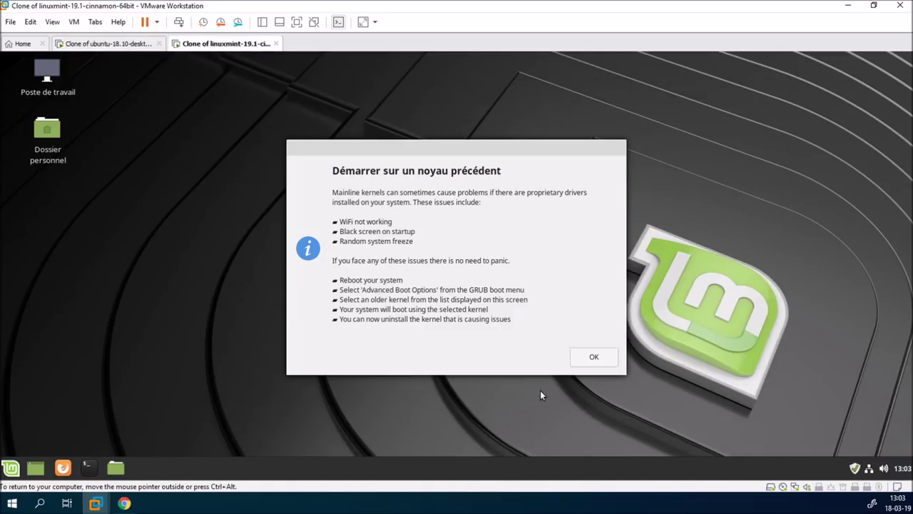
left_click(580, 357)
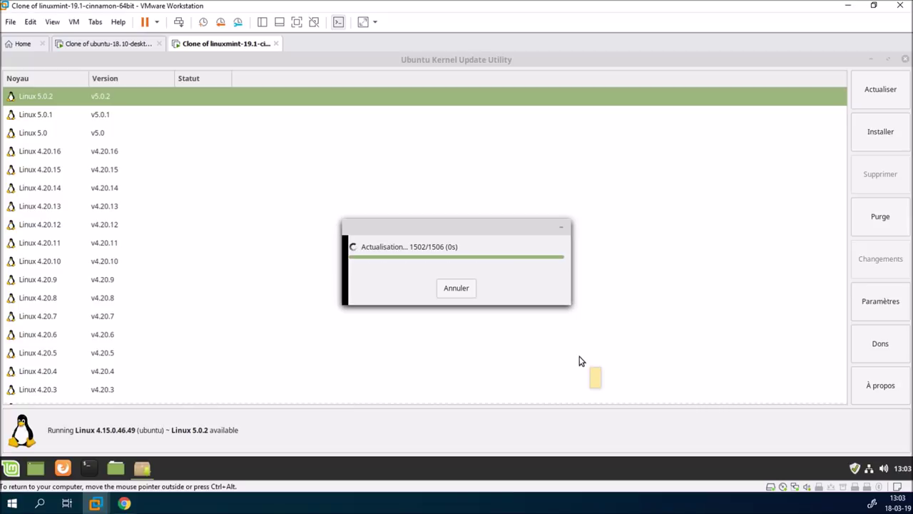
mouse_move(351, 106)
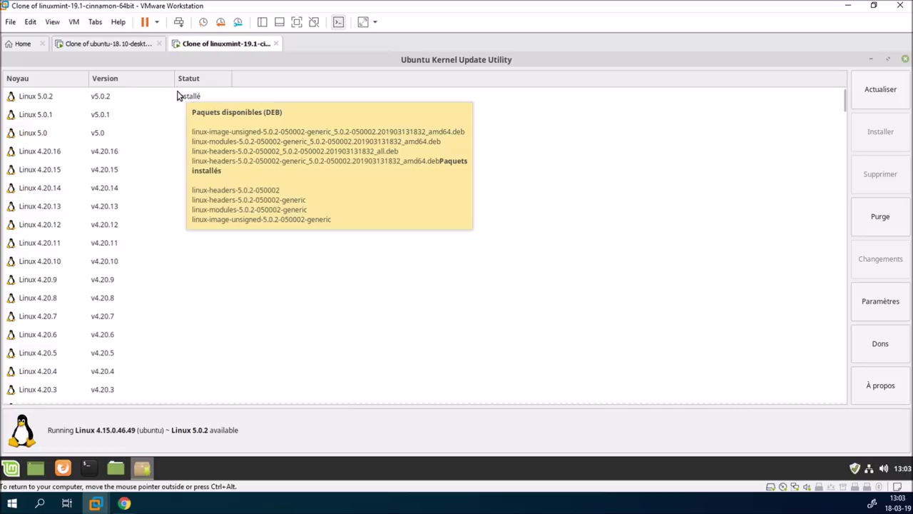
left_click(125, 45)
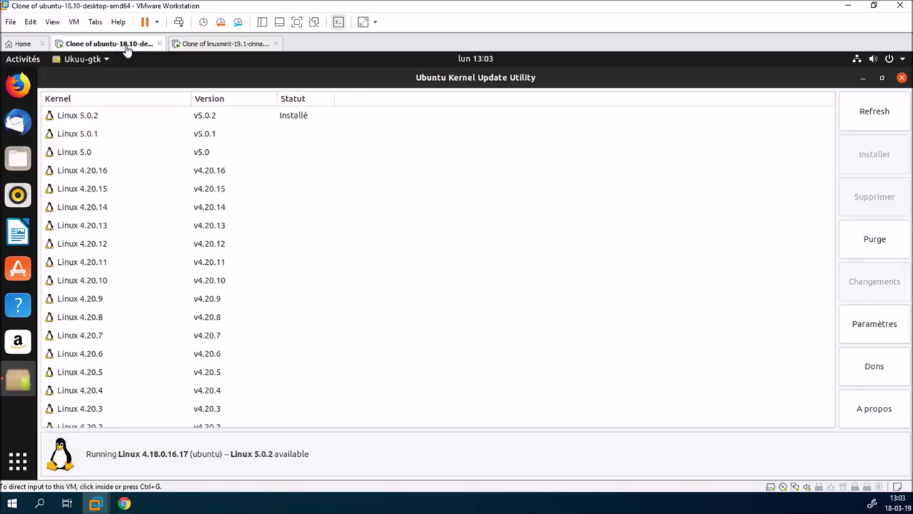
Close Ukuu and restart the Ubuntu VM via Redémarrer, then move over to the Mint VM
left_click(902, 78)
left_click(901, 60)
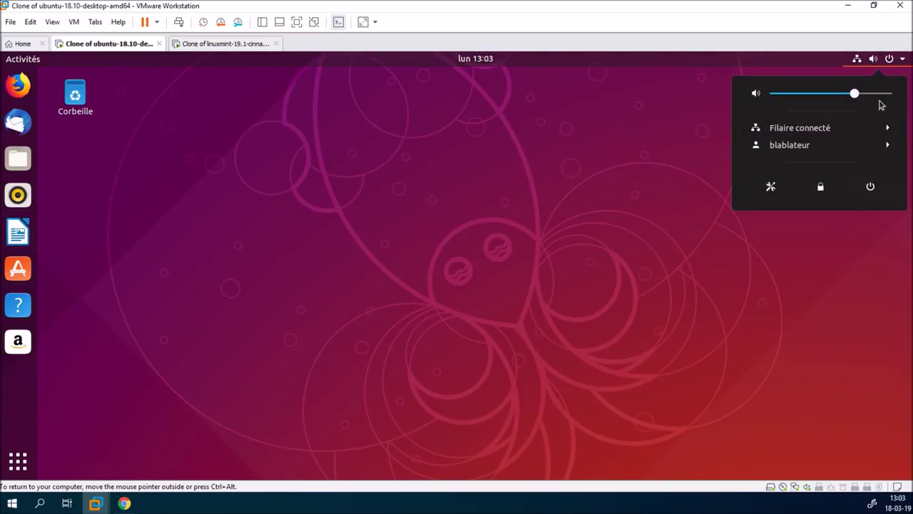
left_click(869, 195)
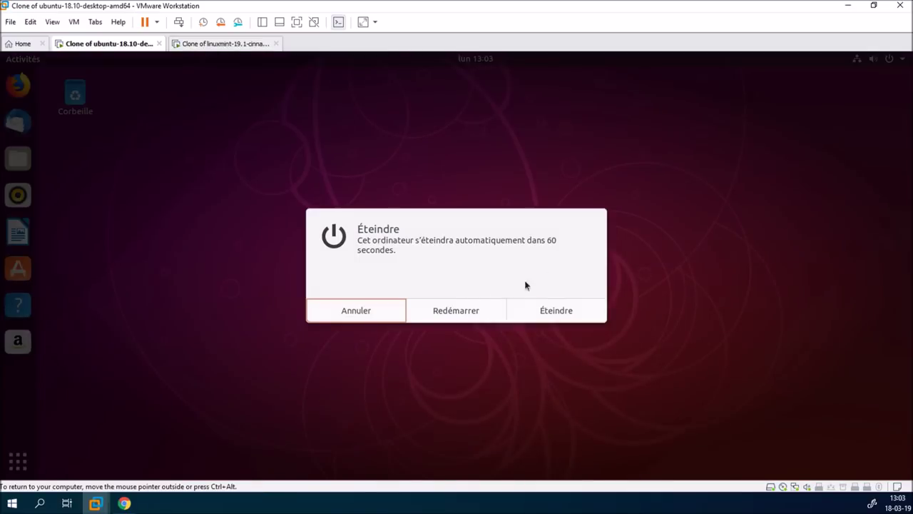
left_click(489, 310)
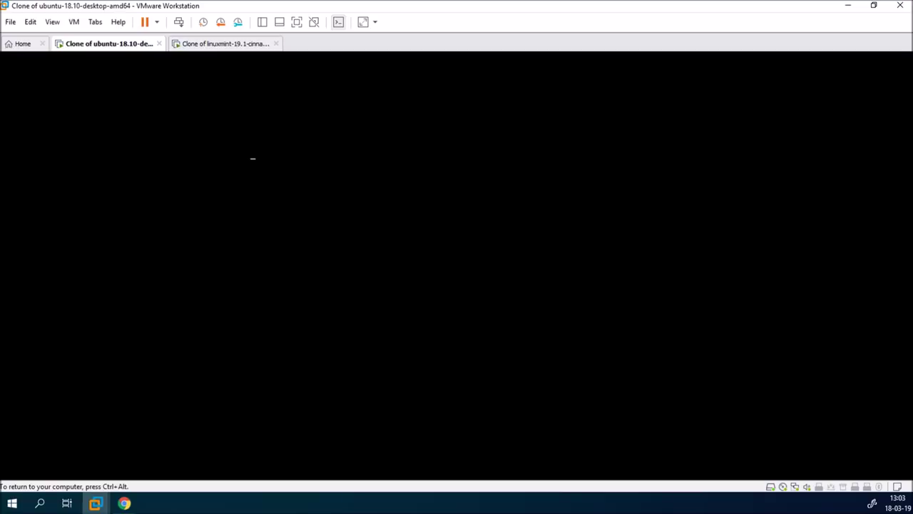
key("ctrl+alt")
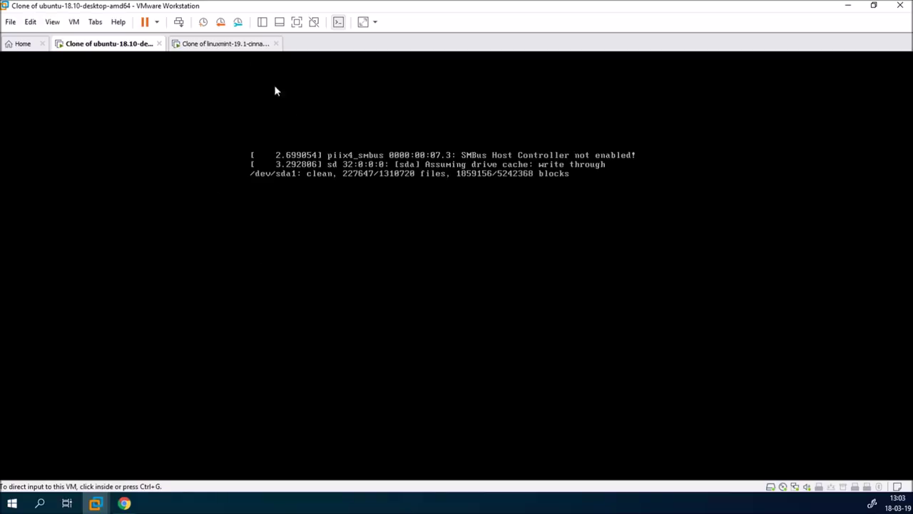
left_click(248, 47)
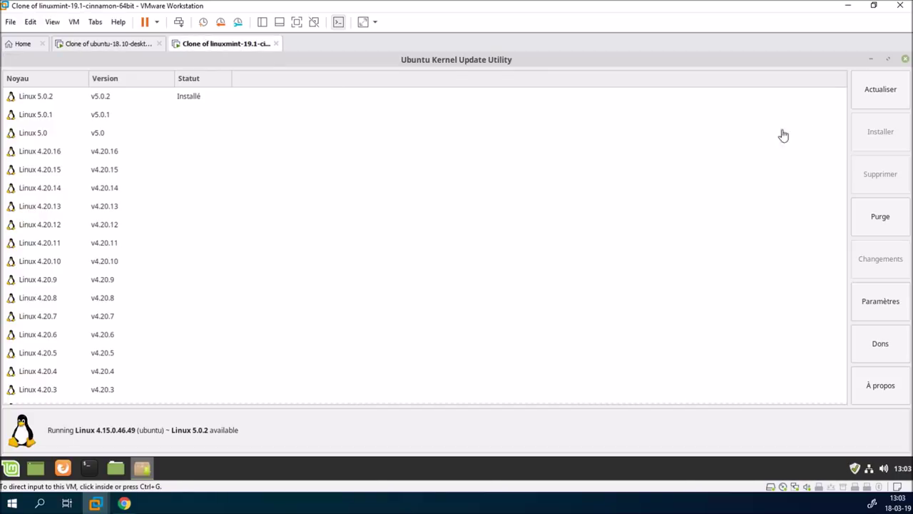
Close Ukuu in Mint and restart the Mint VM from its menu's power options
left_click(904, 60)
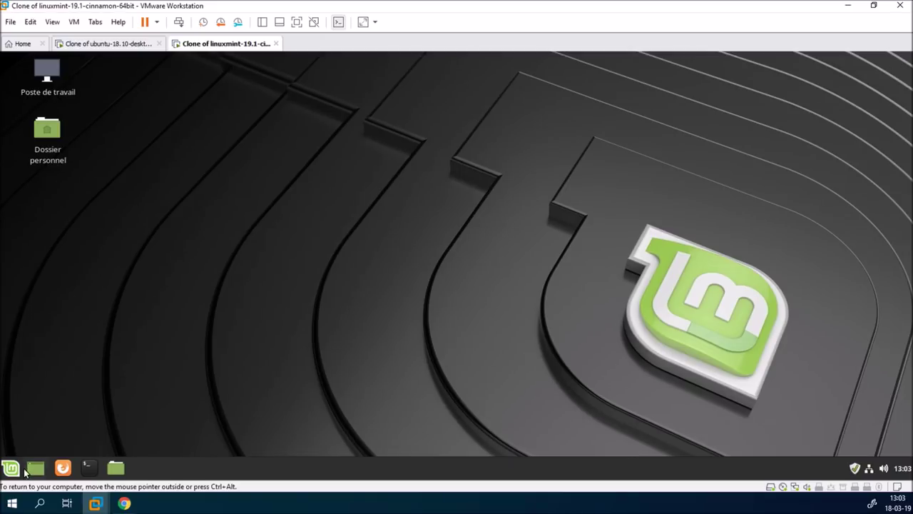
left_click(10, 473)
left_click(28, 411)
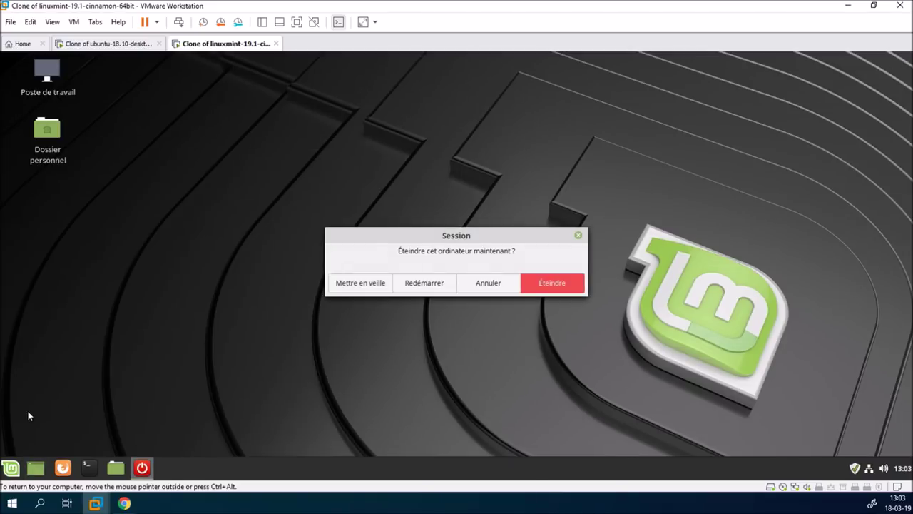
left_click(422, 284)
Log in to the rebooted Ubuntu VM by selecting the user and entering the account password
left_click(128, 45)
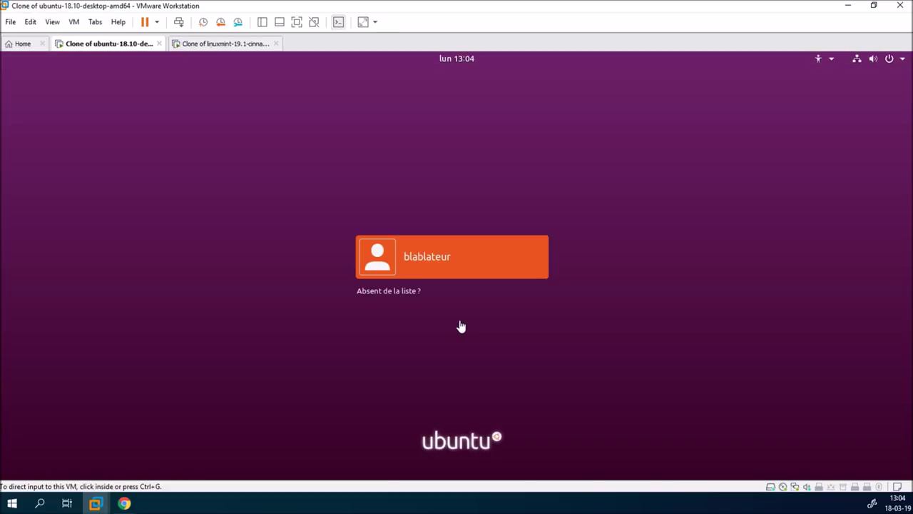
left_click(416, 254)
type("******")
key("Return")
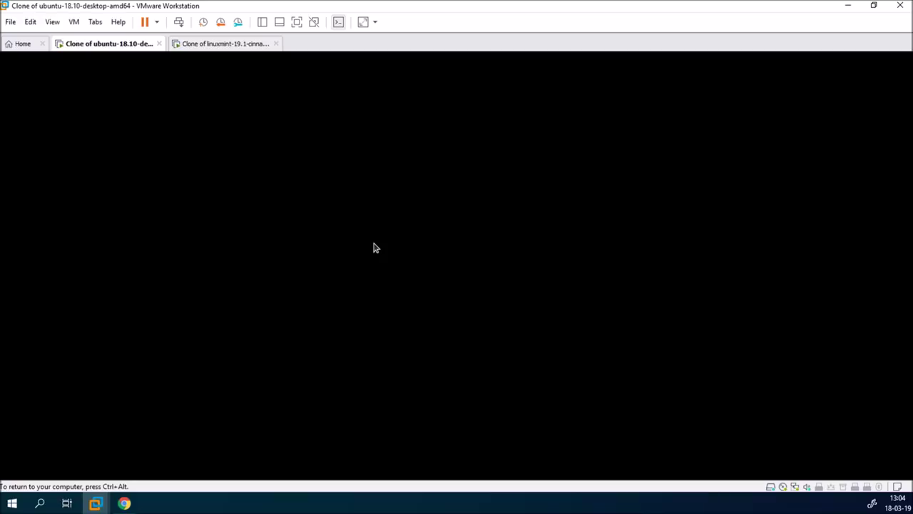
Glance at the Mint VM, then return to Ubuntu and open Afficher les applications
left_click(232, 45)
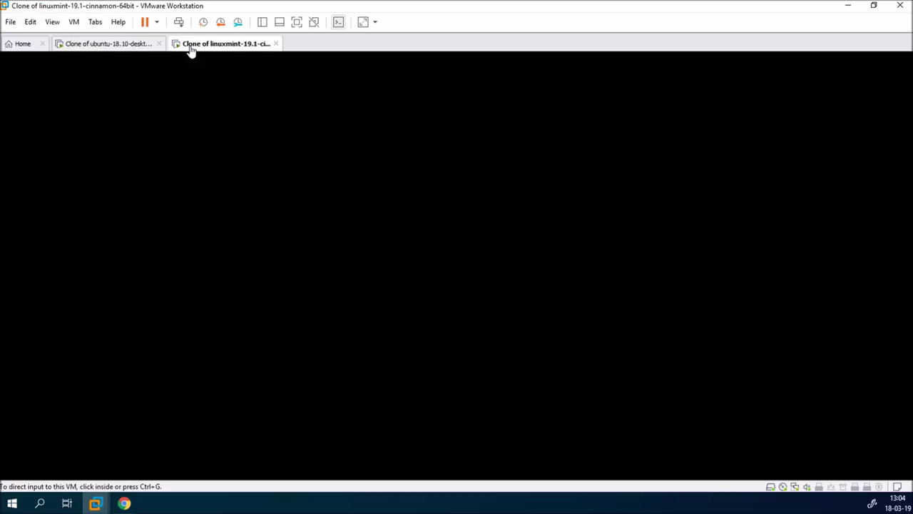
left_click(129, 47)
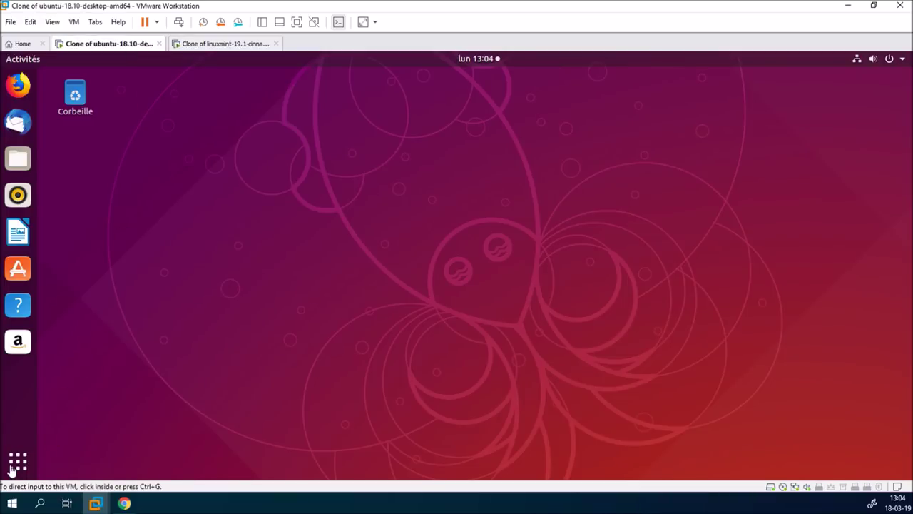
left_click(80, 429)
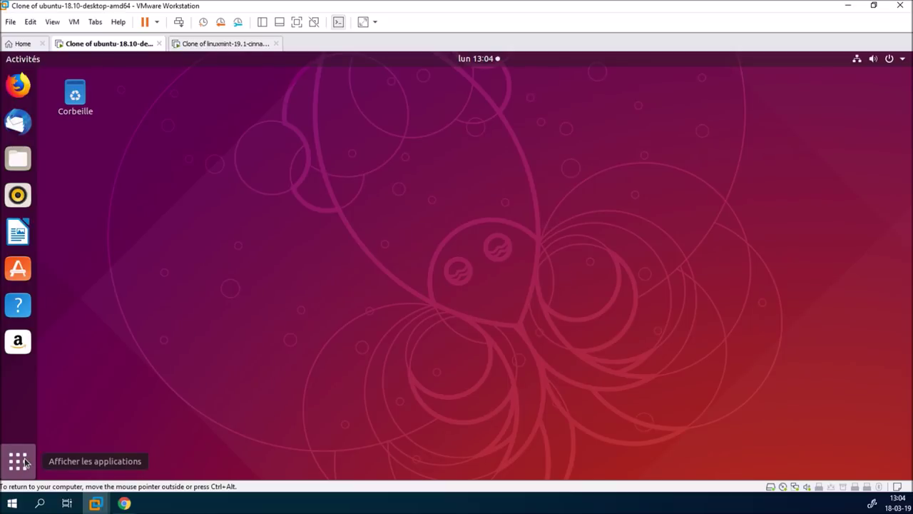
left_click(24, 463)
Launch Terminal, run uname -a, and highlight 050002 in the reported kernel version
type("ter")
left_click(406, 164)
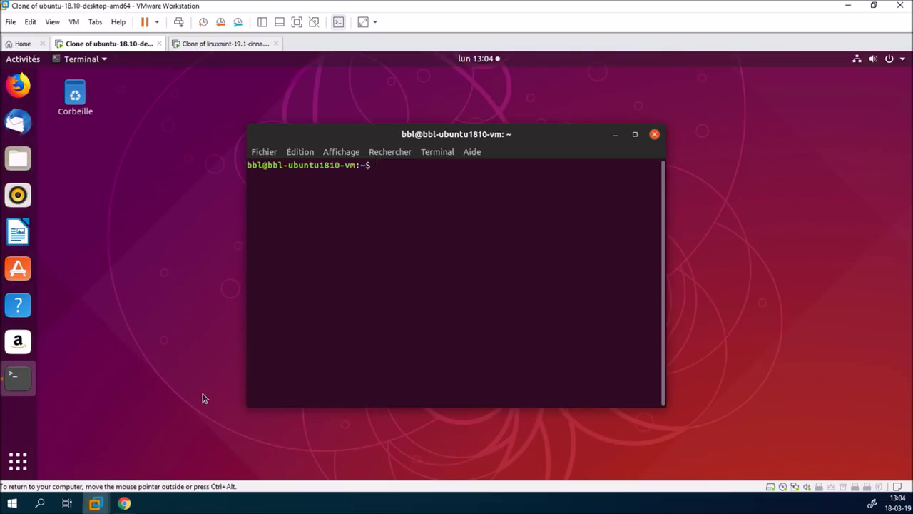
type("uname -a")
key("Return")
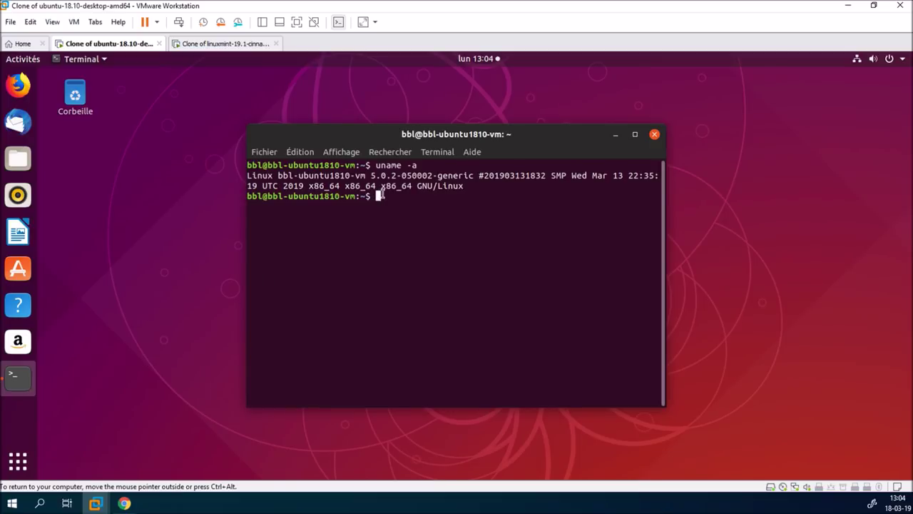
left_click_drag(401, 175, 433, 176)
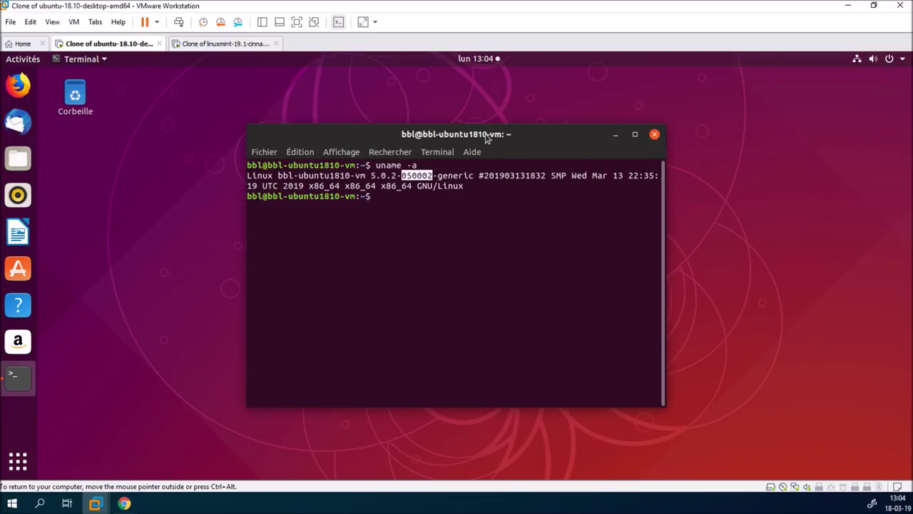
Close the terminal with Ctrl+D and go back to the application overview
mouse_move(508, 140)
left_mouse_down()
mouse_move(498, 147)
mouse_move(510, 127)
left_mouse_up()
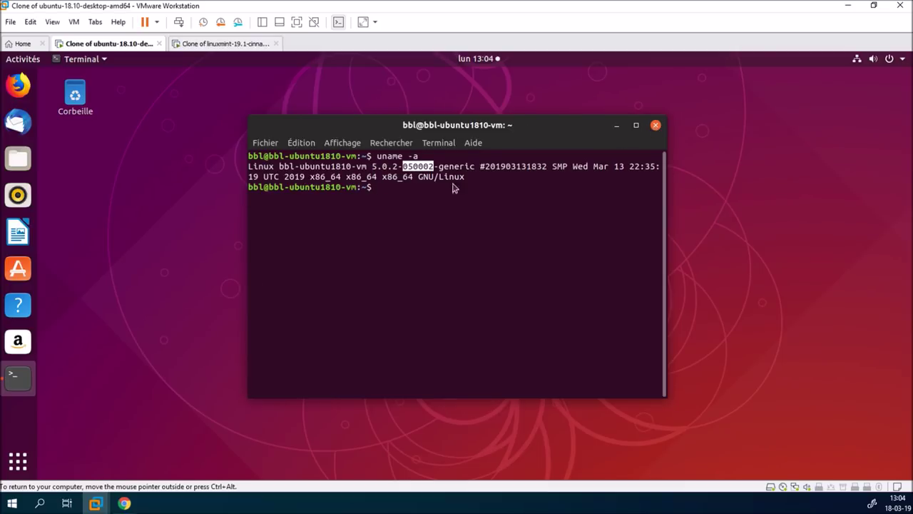
key("ctrl+d")
left_click(20, 464)
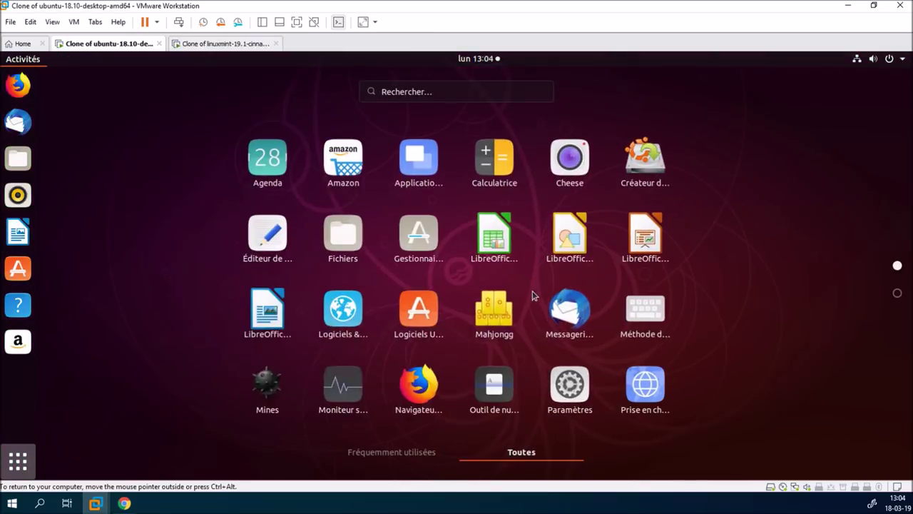
Launch Ukuu on Ubuntu, then briefly check on the Mint VM
scroll(534, 298, "down", 1)
left_click(420, 267)
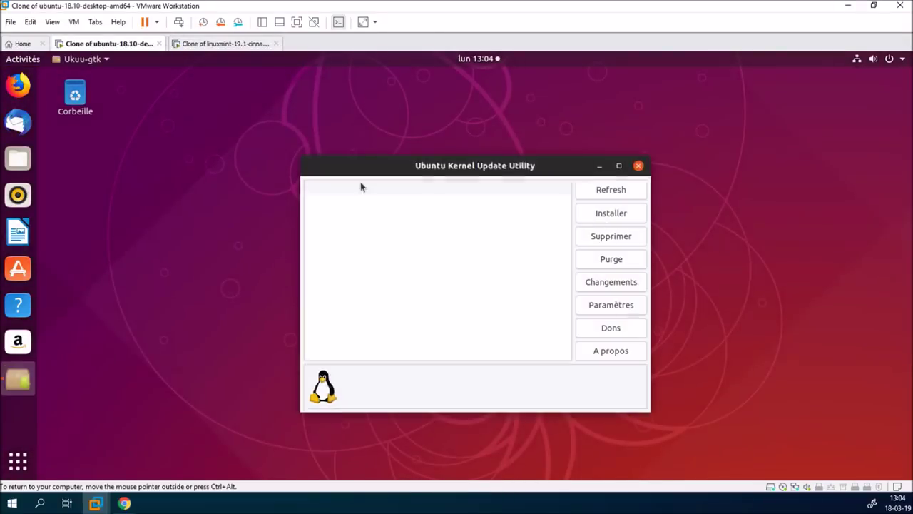
left_click(228, 44)
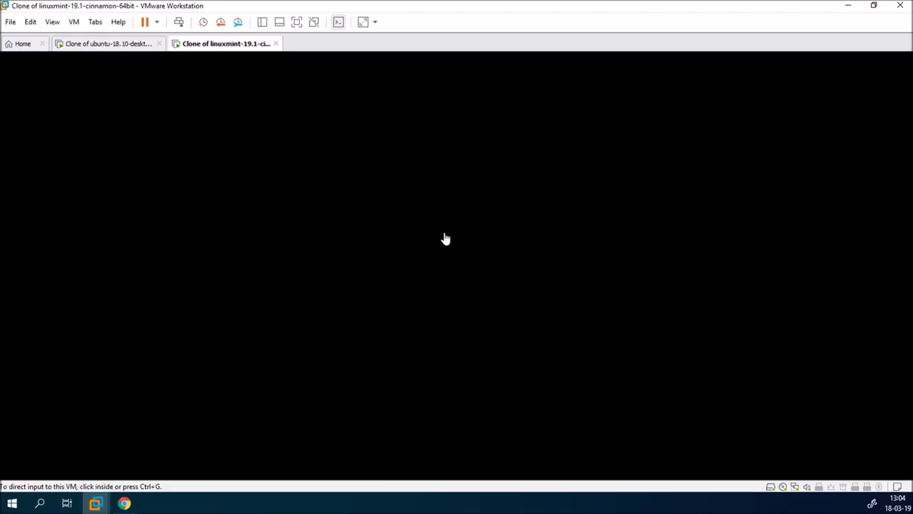
left_click(444, 235)
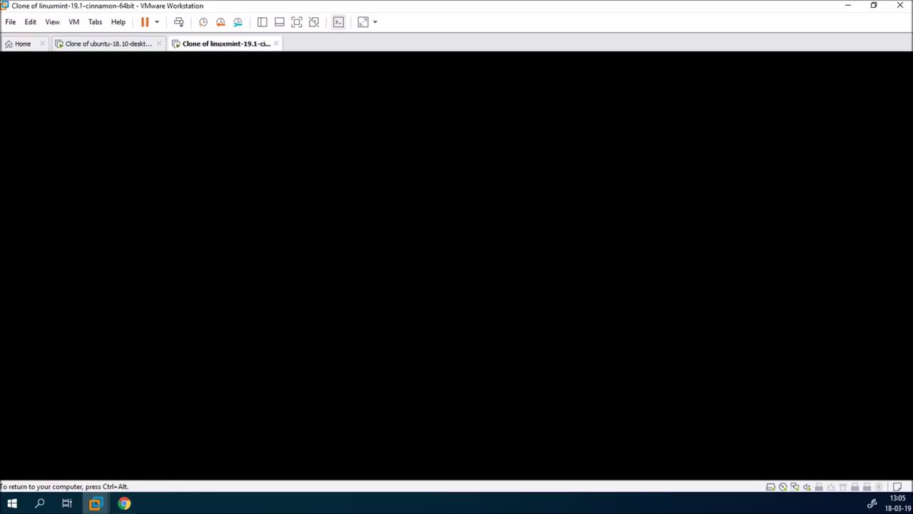
key("ctrl+alt")
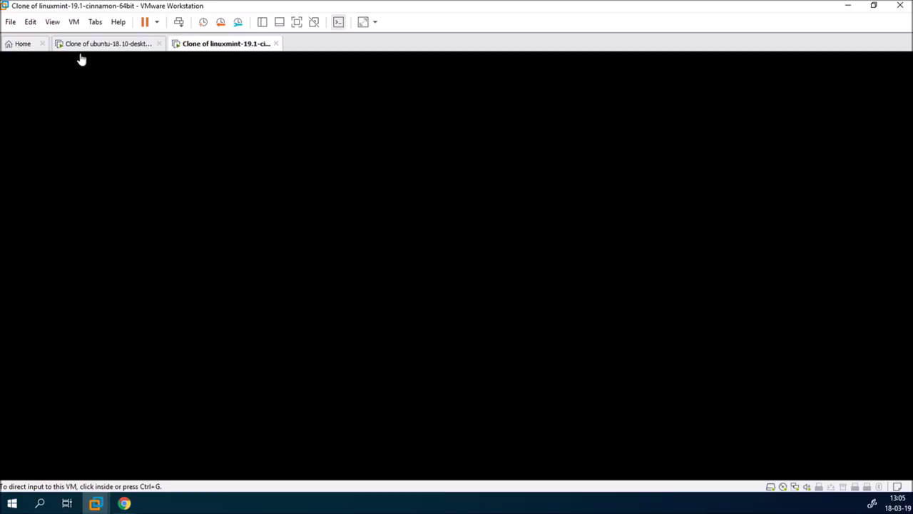
Maximize Ukuu on Ubuntu, select Linux 5.0.2, and scroll down to the installed 4.18.0 kernels
left_click(97, 44)
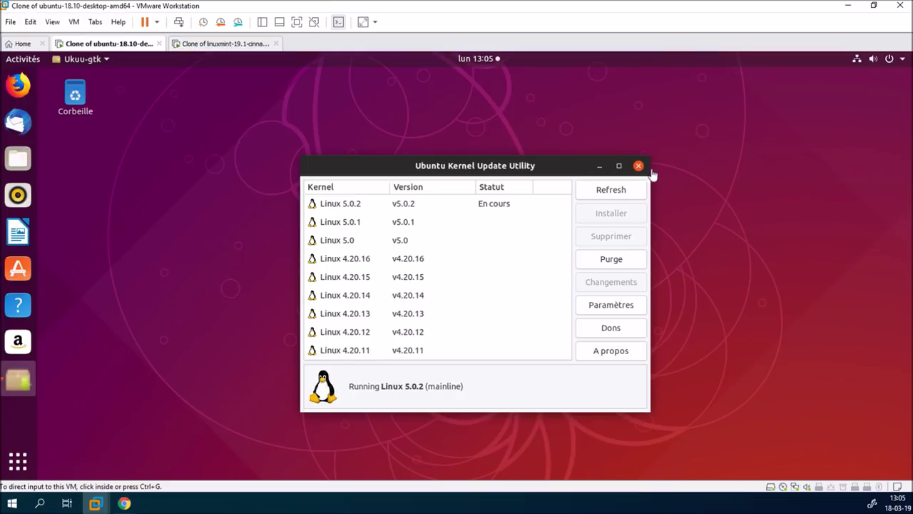
left_click(620, 166)
left_click(620, 166)
mouse_move(190, 125)
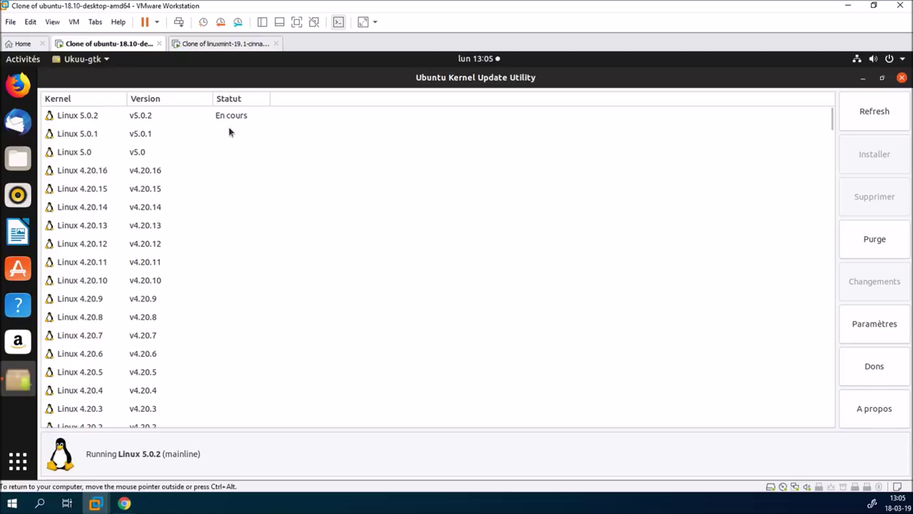
left_click(241, 117)
scroll(293, 247, "down", 10)
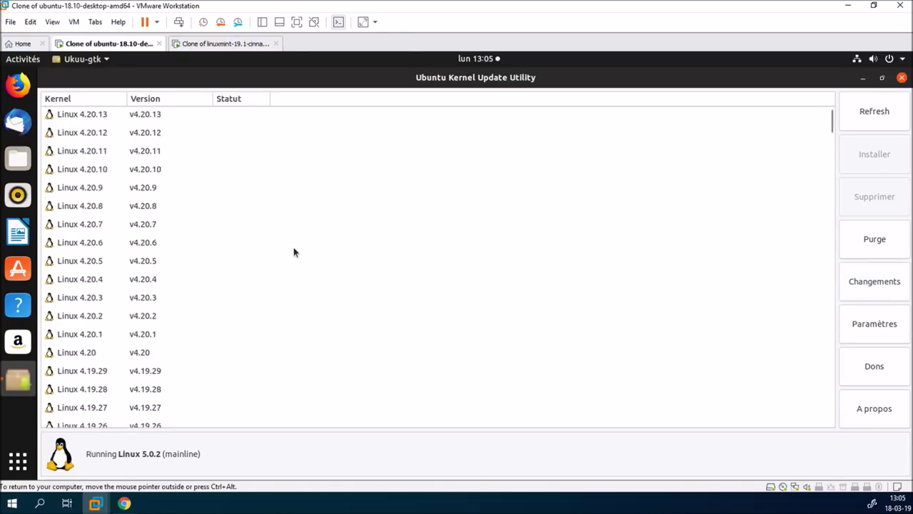
scroll(293, 248, "down", 10)
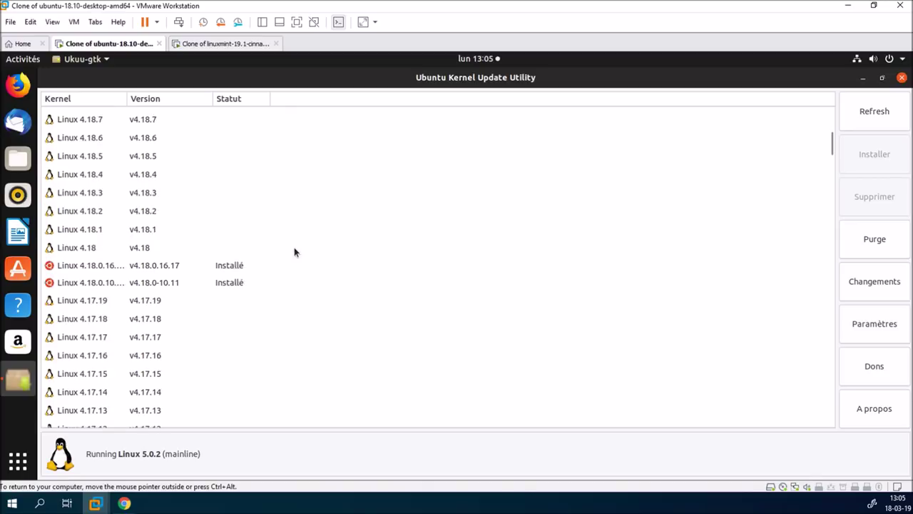
scroll(294, 247, "down", 1)
Remove the Linux 4.18.0.10 kernel with Supprimer, authorizing with the administrator password
left_click(234, 228)
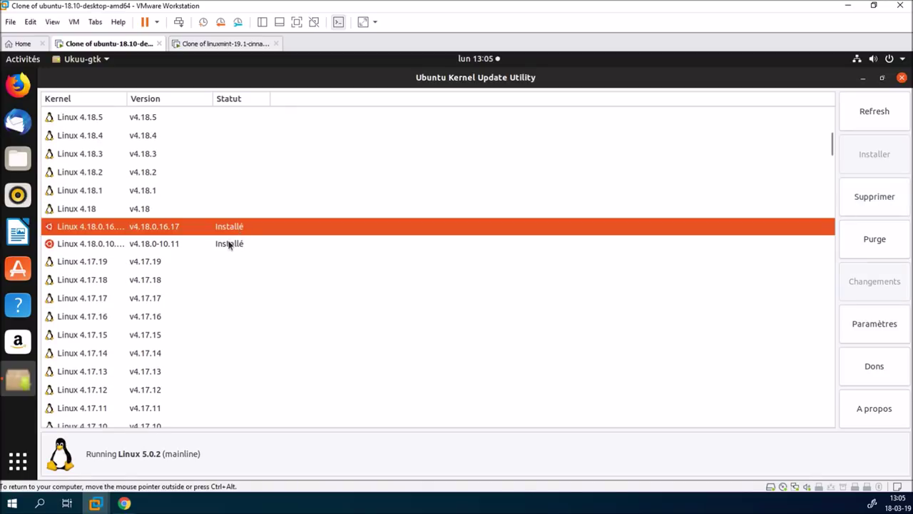
left_click(229, 245)
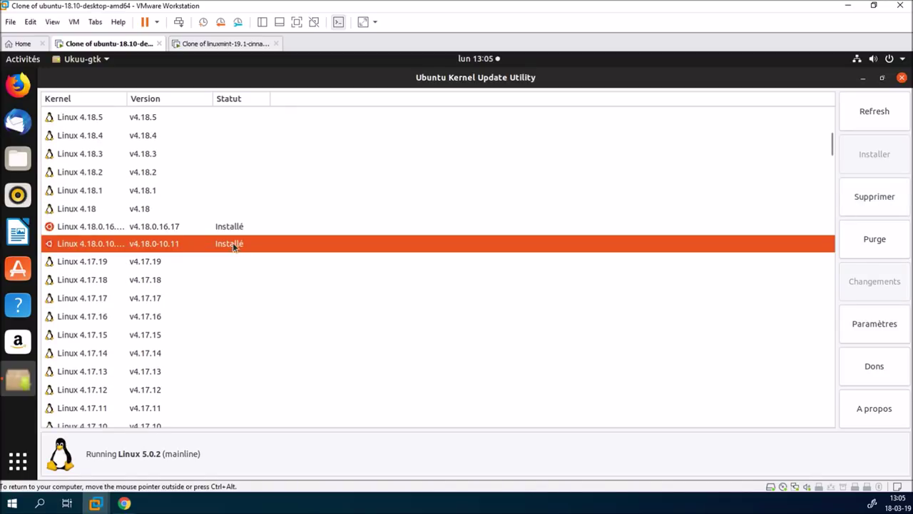
left_click(871, 202)
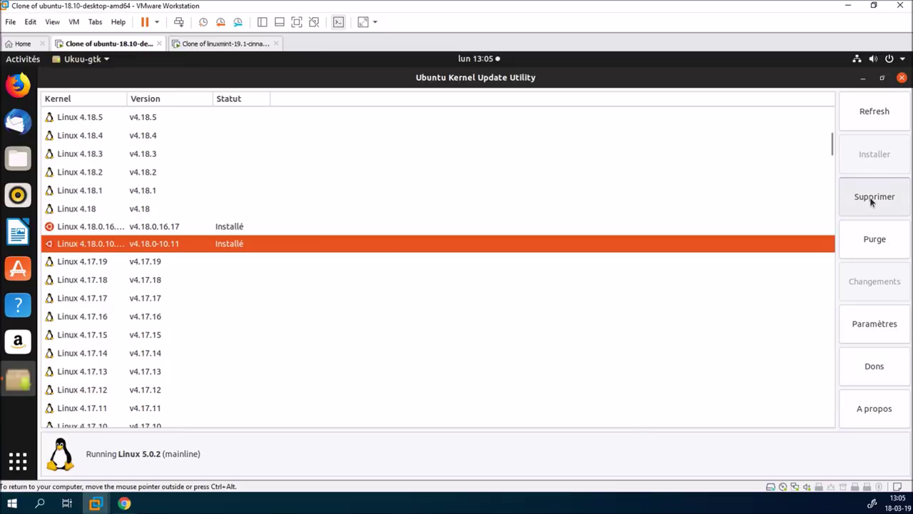
type("******")
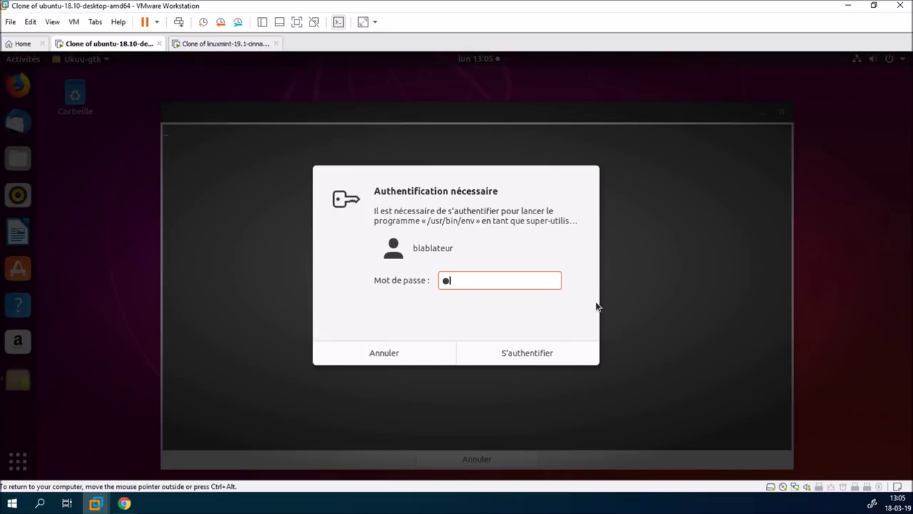
key("Return")
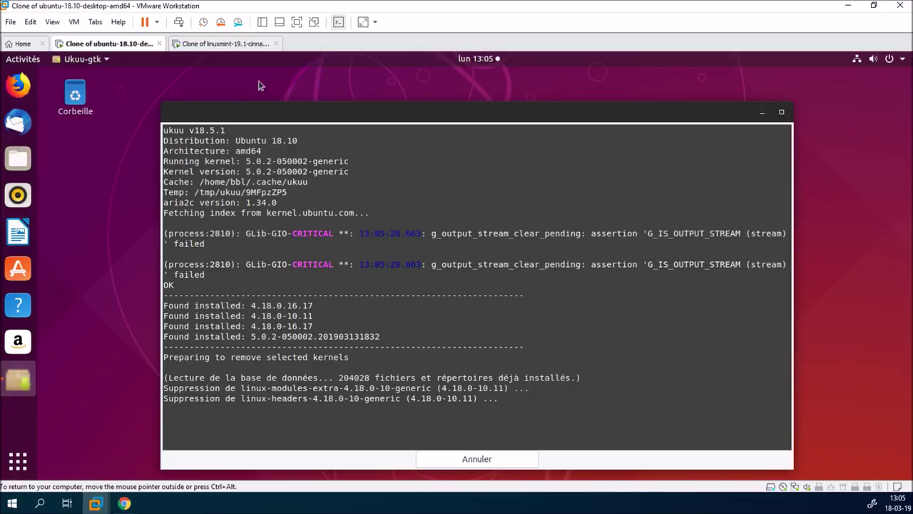
left_click(248, 45)
Log in to the Mint desktop with the account password, then return to the Ubuntu VM
left_click(187, 268)
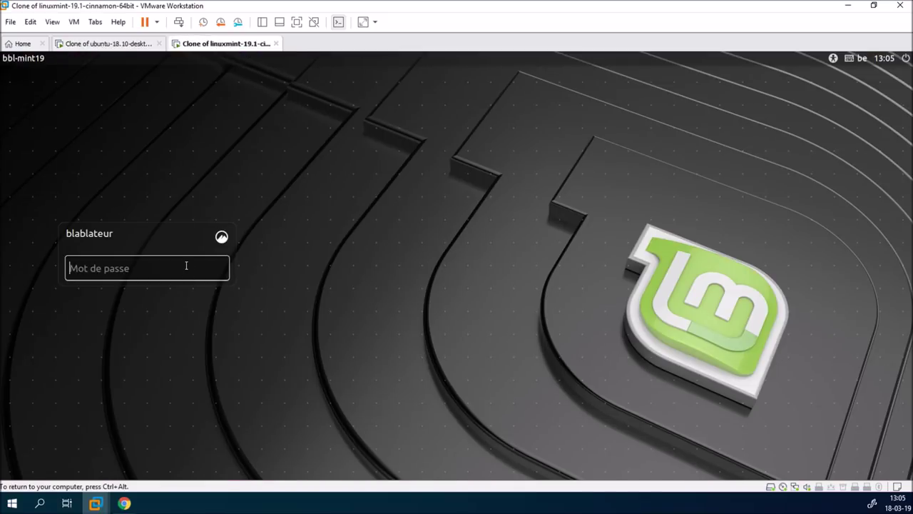
type("••••••••")
key("Return")
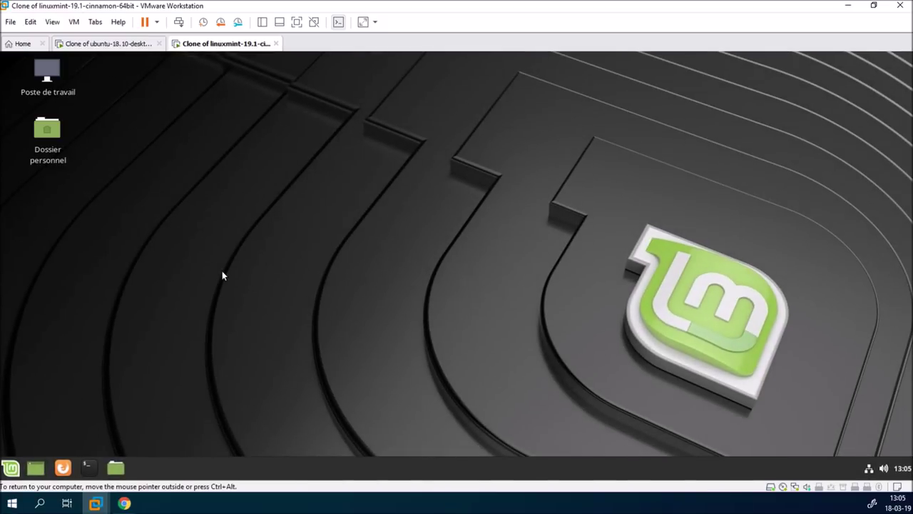
left_click(133, 45)
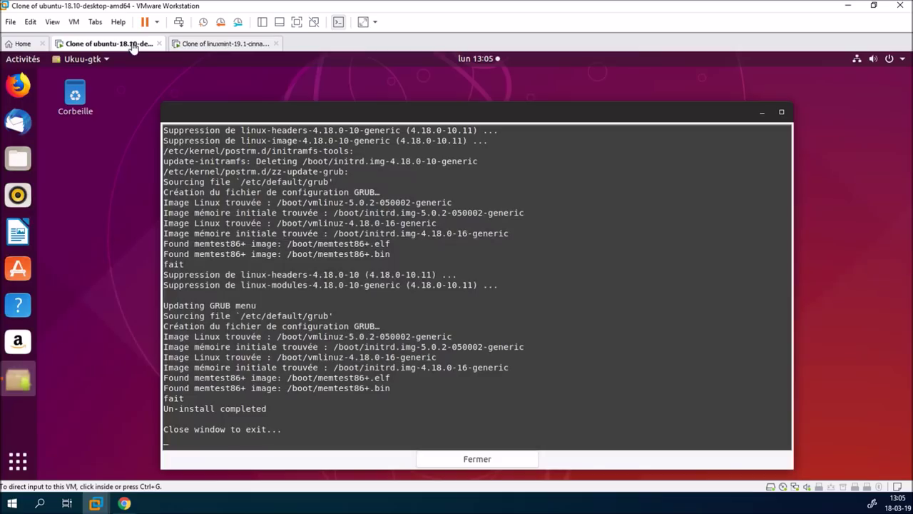
Close the uninstall log, confirm only 4.18.0.16.17 remains beside 5.0.2, and close Ukuu
left_click(487, 460)
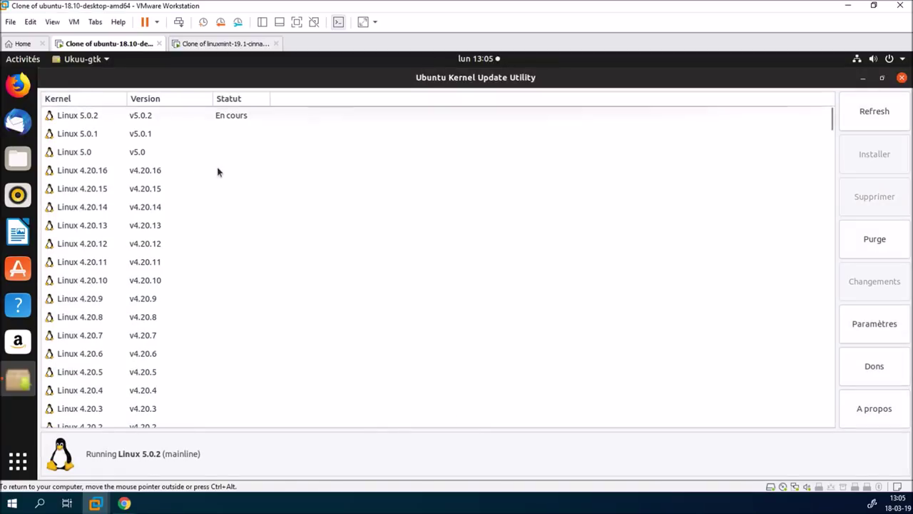
mouse_move(230, 118)
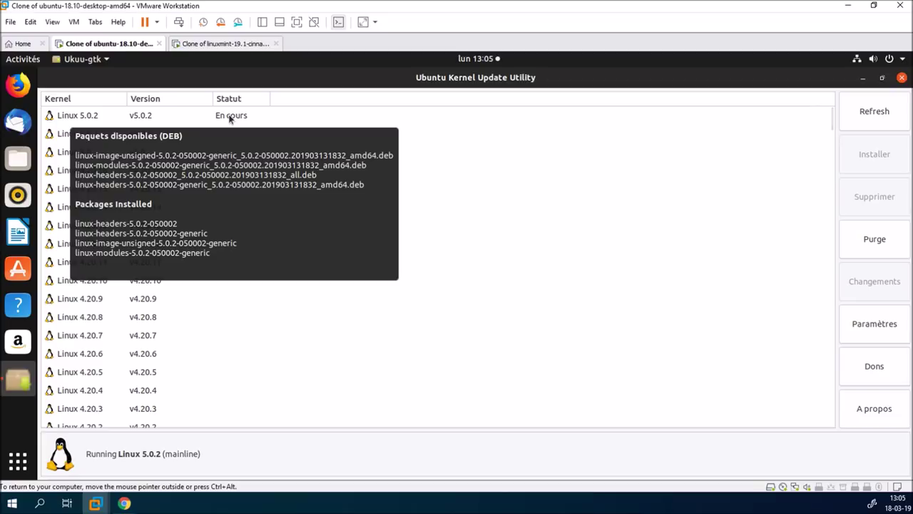
scroll(287, 304, "down", 10)
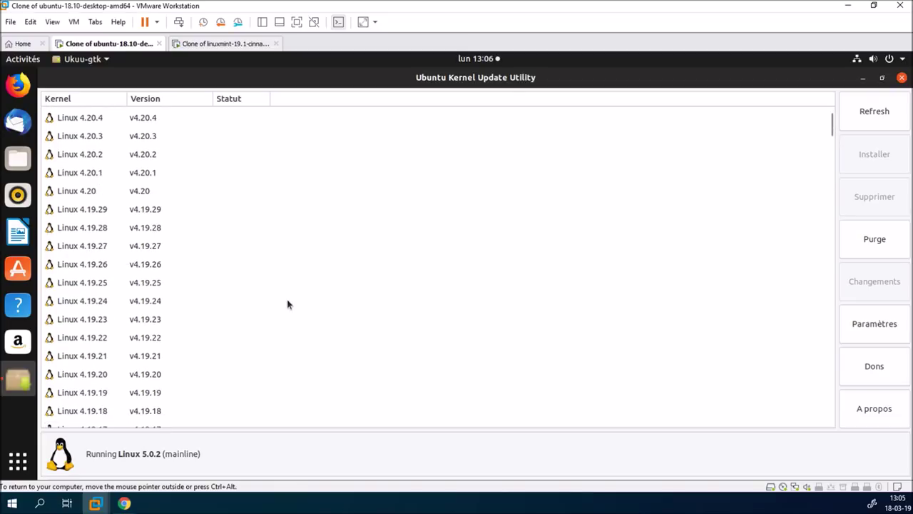
scroll(287, 305, "down", 10)
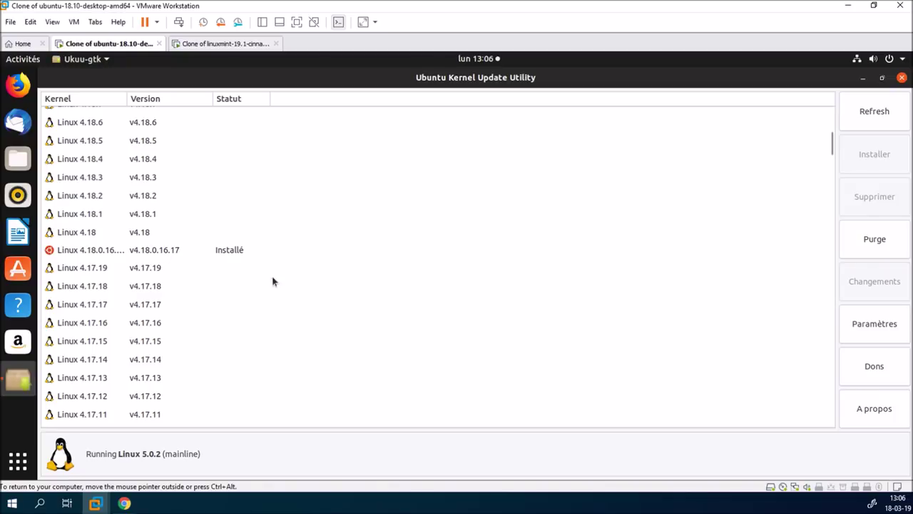
left_click(902, 78)
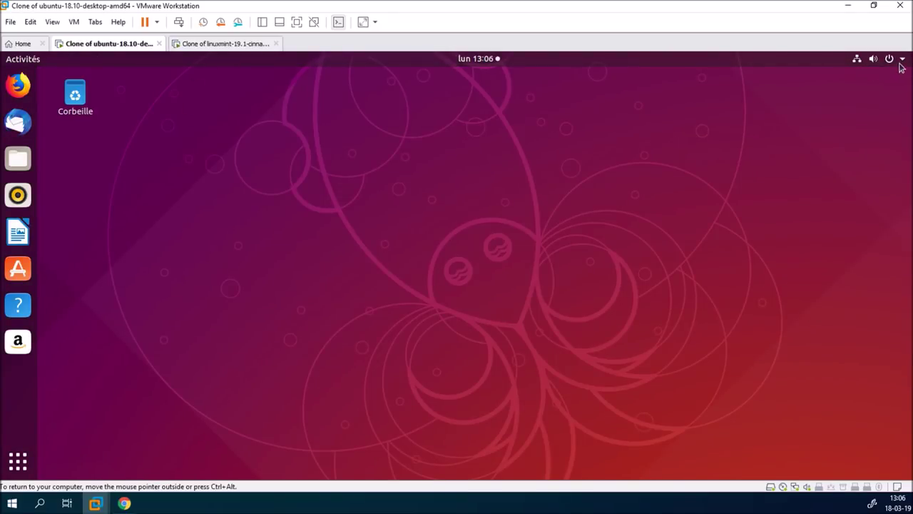
Restart the Ubuntu VM via Redémarrer in the system power menu
left_click(901, 60)
left_click(872, 194)
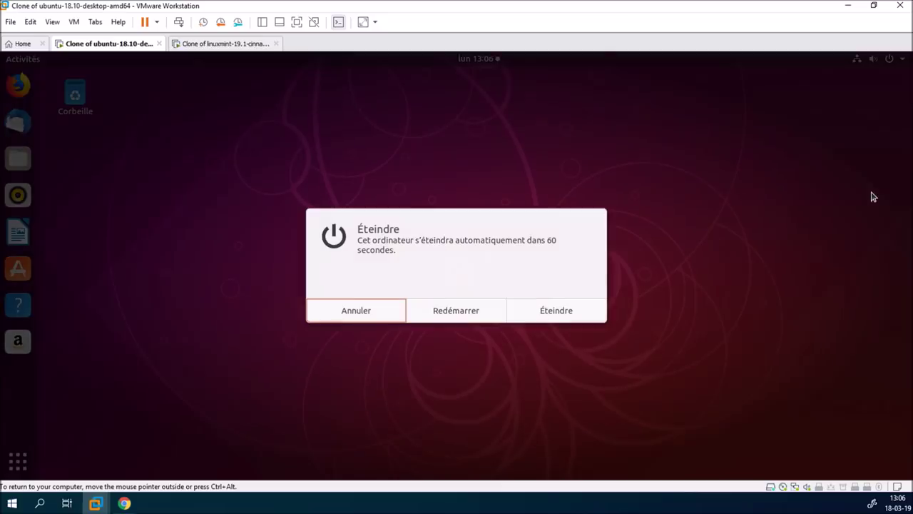
left_click(498, 316)
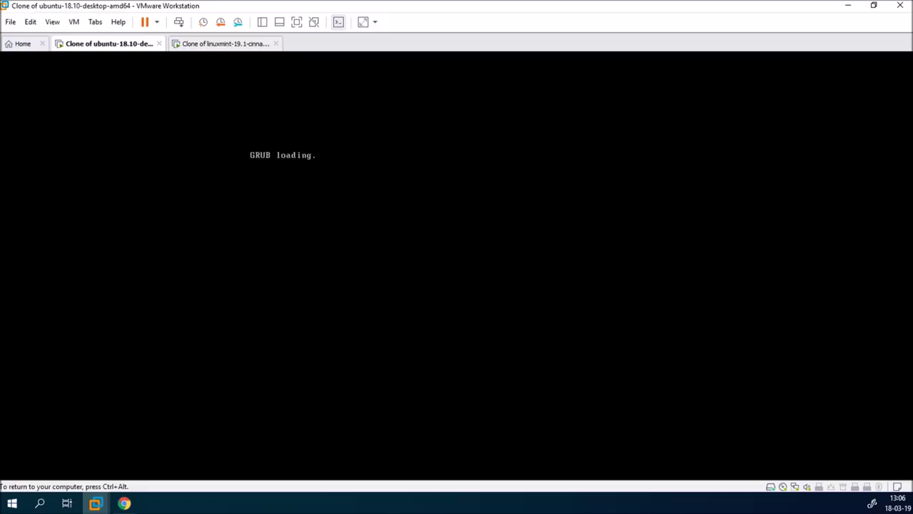
In GRUB, browse Options avancées to the 4.18.0-16 entry, then boot the default Ubuntu entry
key("Down")
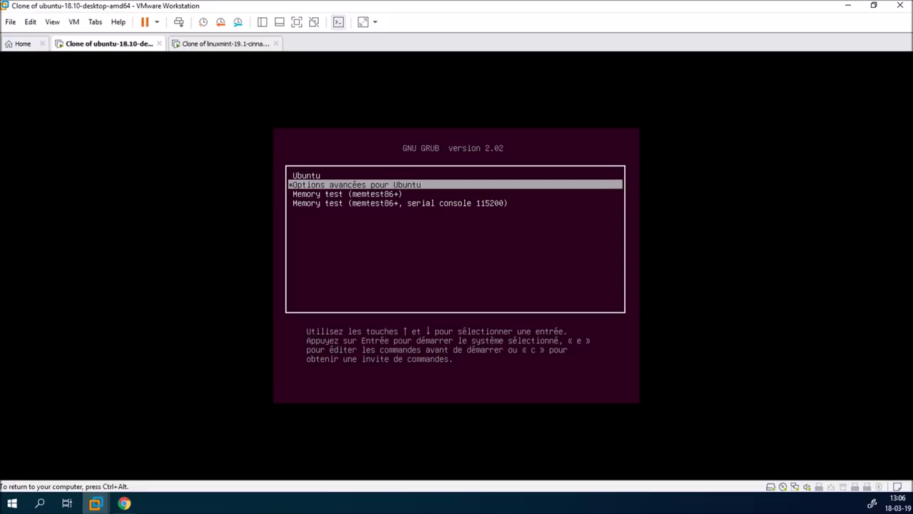
key("Return")
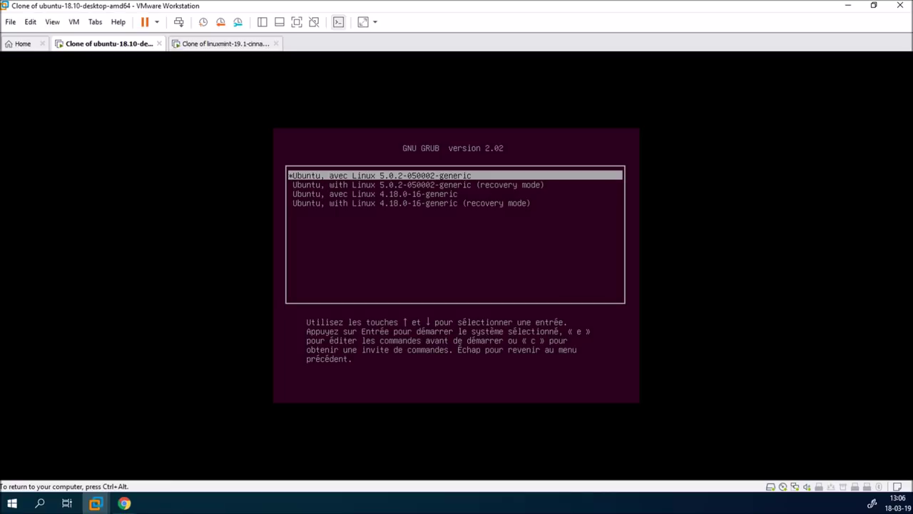
key("Down")
key("Down")
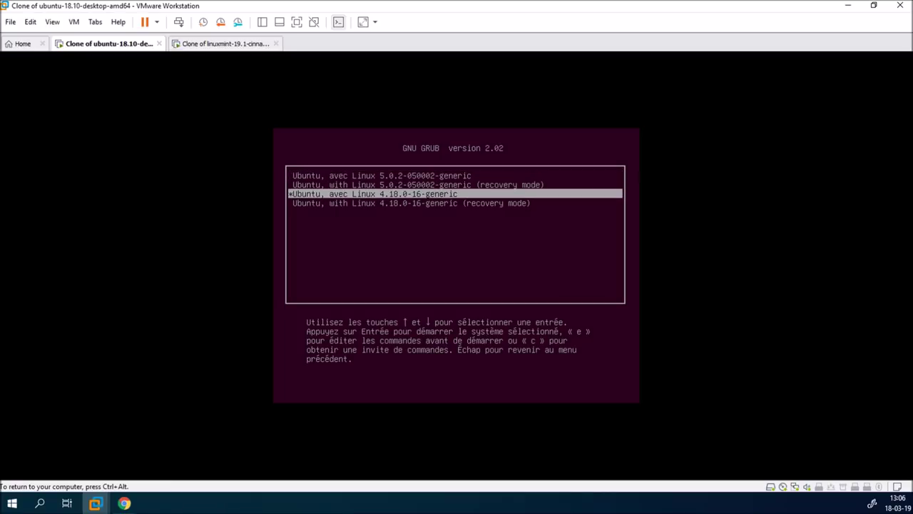
key("Escape")
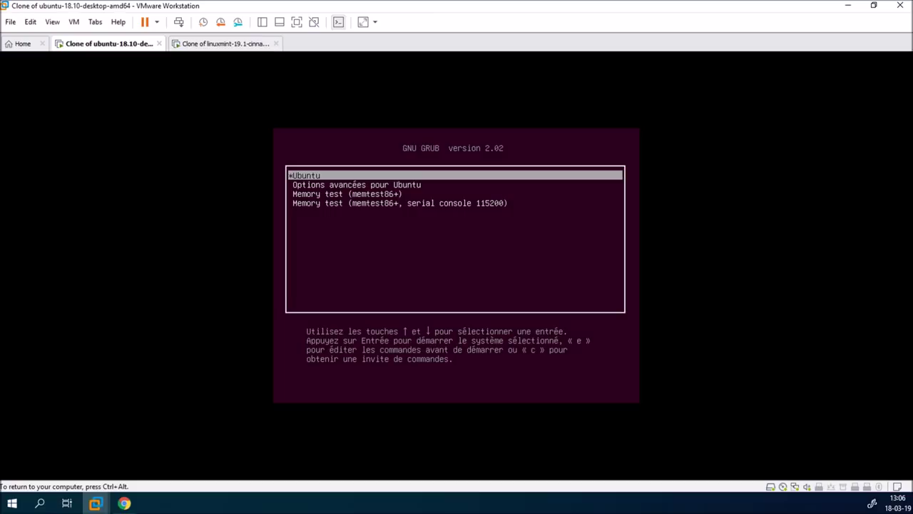
key("Return")
key("ctrl+alt")
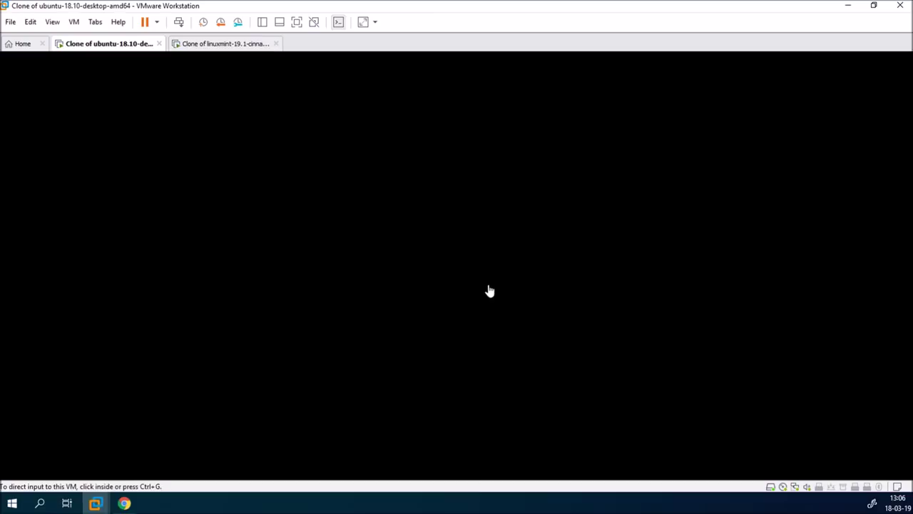
In the Mint VM, open Update Manager's Vue > Noyaux Linux and accept the warning
left_click(220, 43)
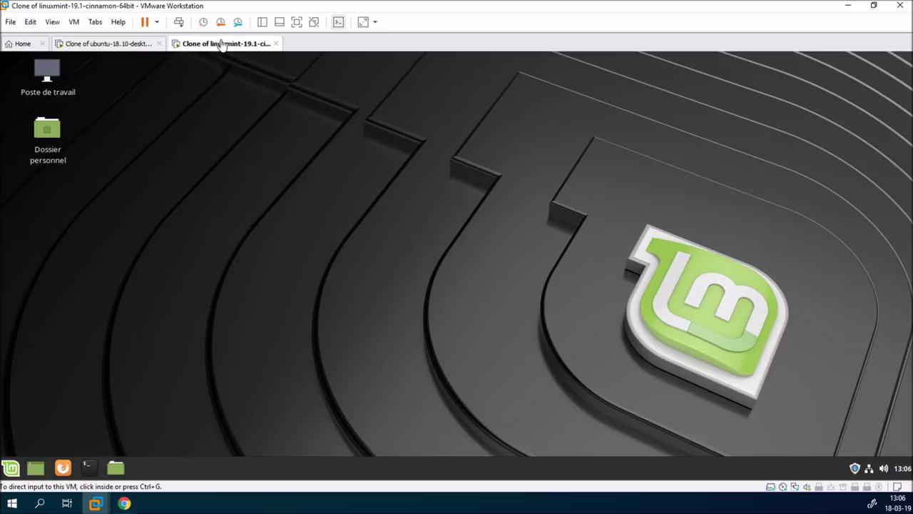
left_click(856, 469)
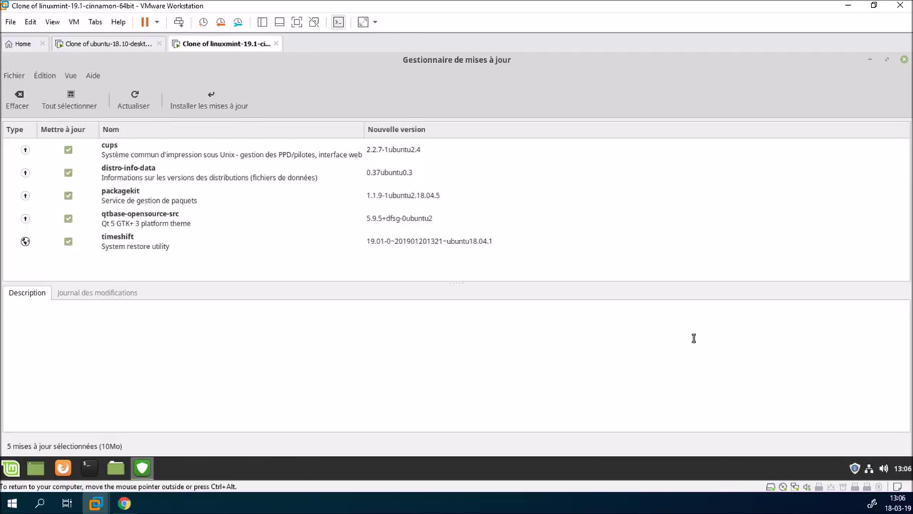
left_click(71, 76)
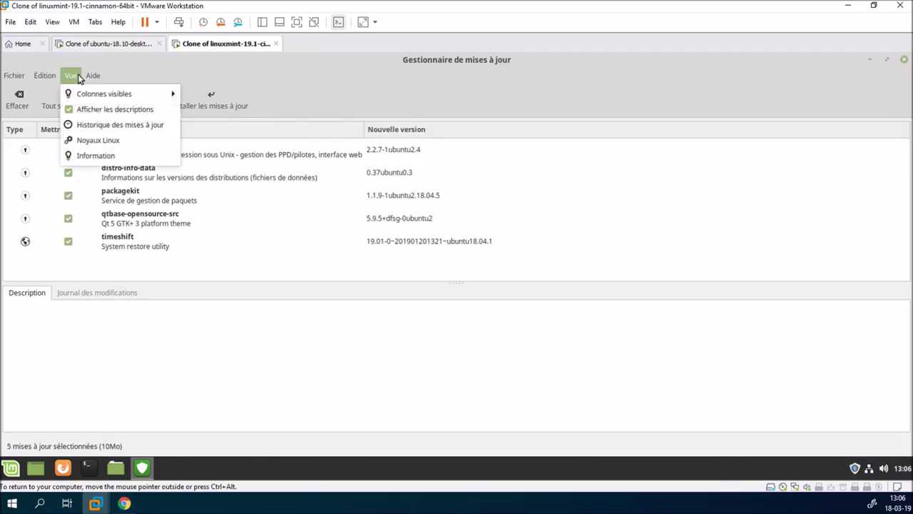
left_click(91, 143)
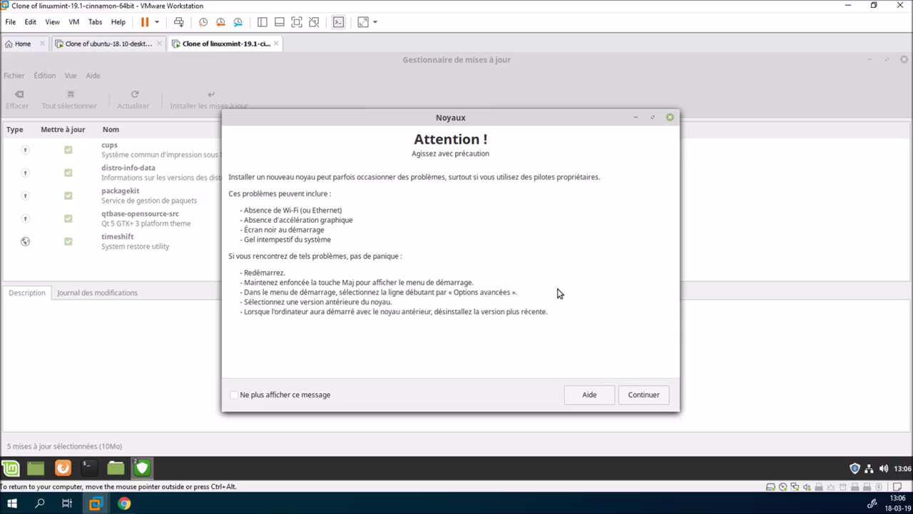
left_click(634, 393)
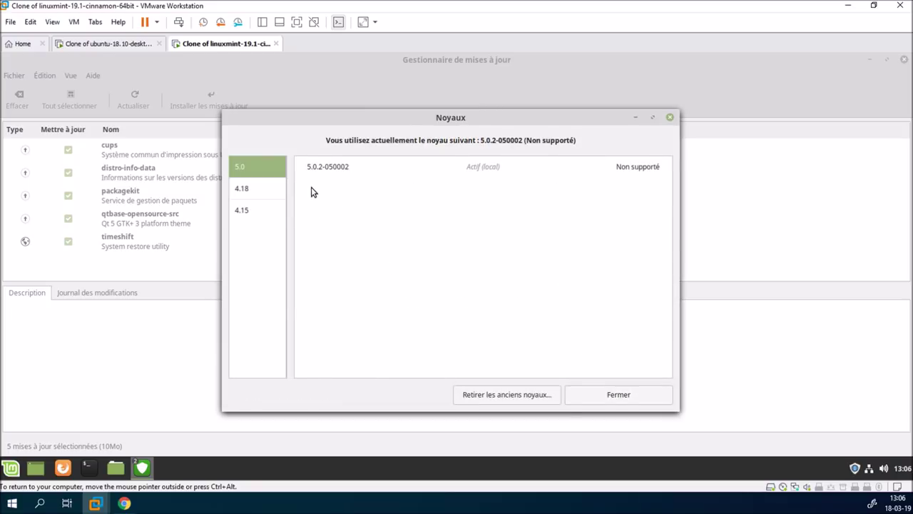
Browse the 4.18 and 5.0 kernel series and inspect the 5.0.2-050002 kernel's options
left_click(252, 187)
left_click(253, 171)
left_click(640, 169)
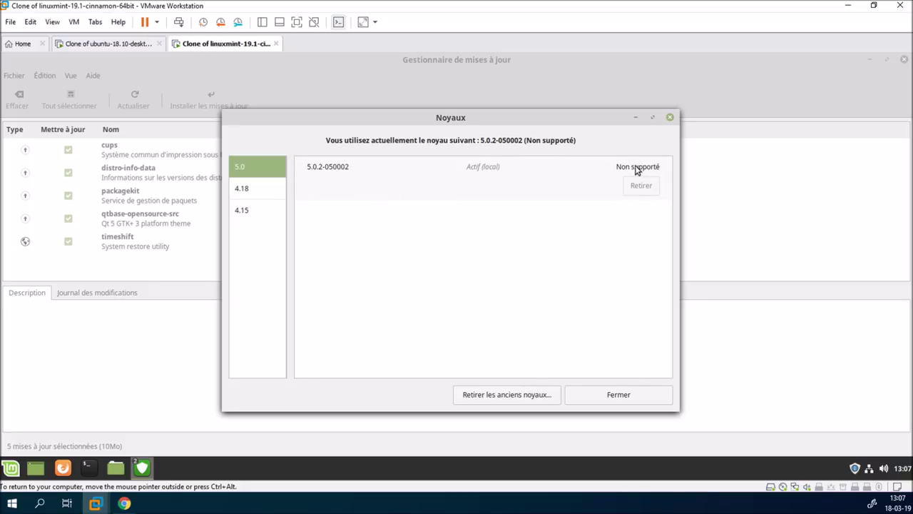
left_click(581, 165)
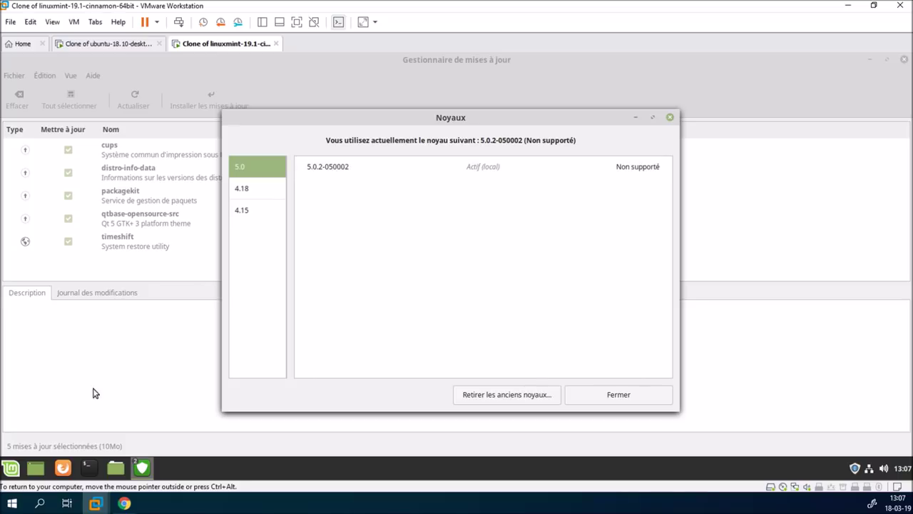
Check the running kernel with uname -a in a Mint terminal
left_click(86, 469)
type("uname -a")
key("Return")
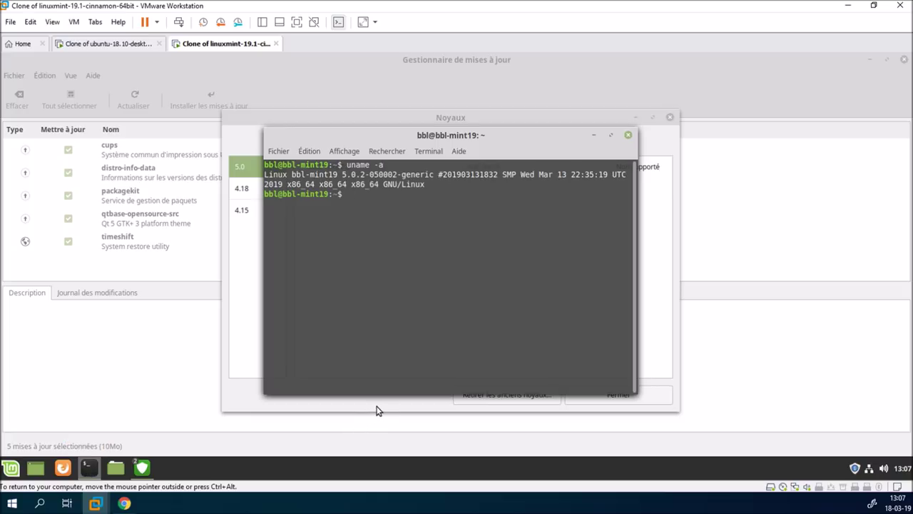
left_click(628, 136)
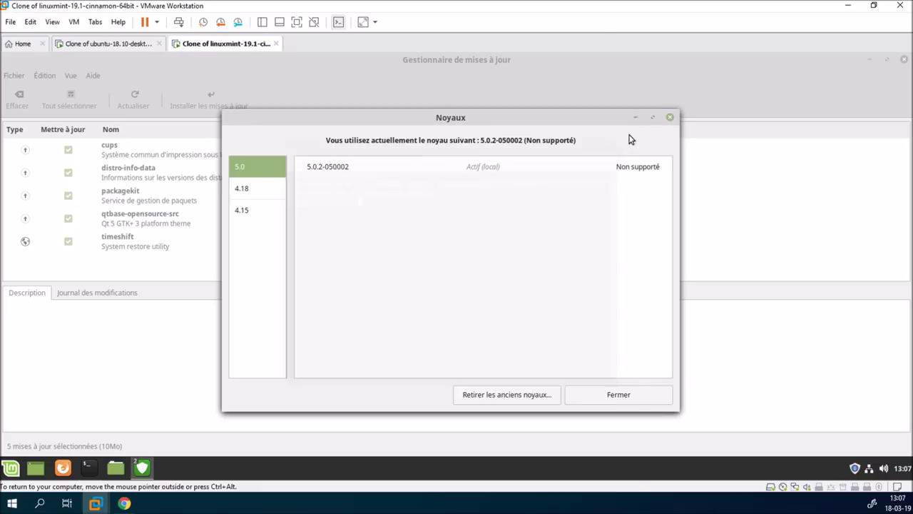
Compare the 4.15, 4.18 and 5.0 kernel series, finishing on the 4.18 list
left_click(265, 210)
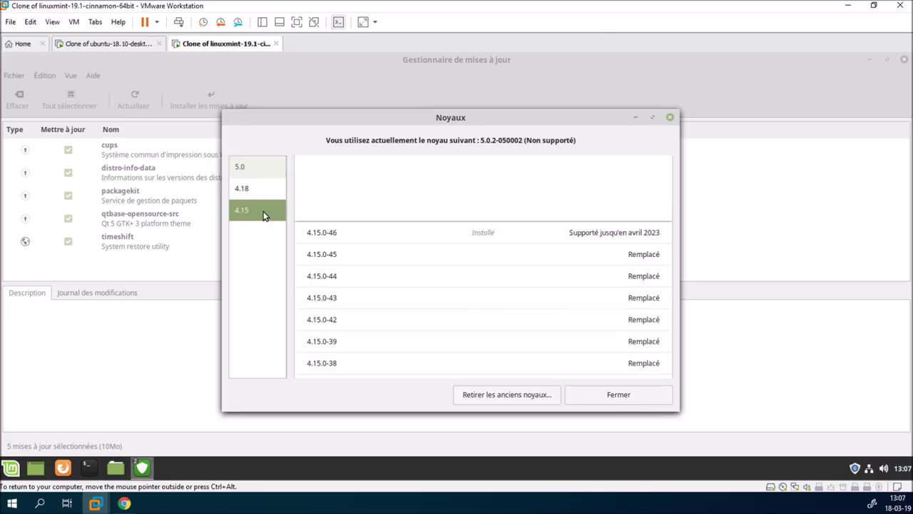
left_click(261, 189)
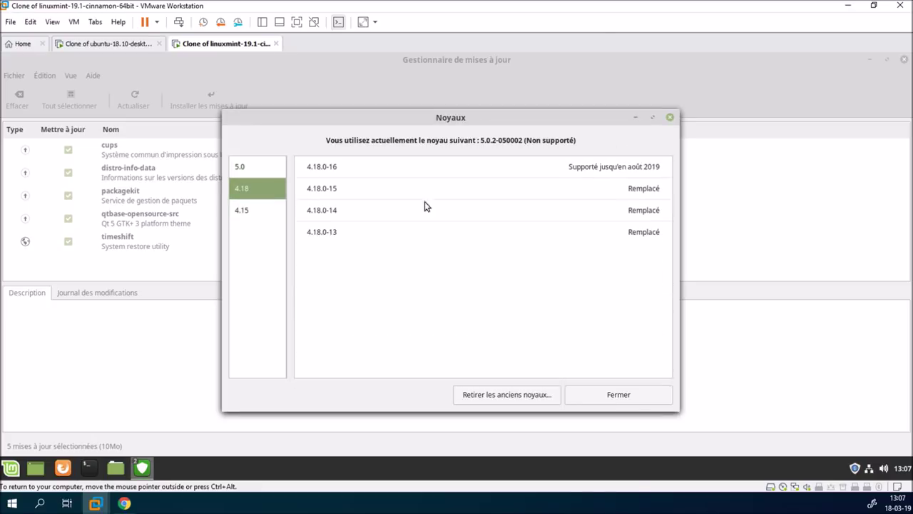
left_click(259, 166)
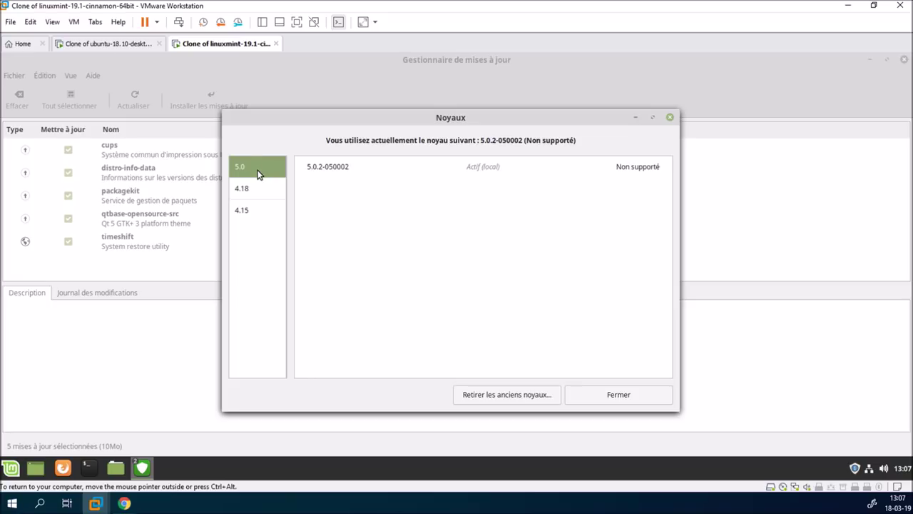
left_click(252, 186)
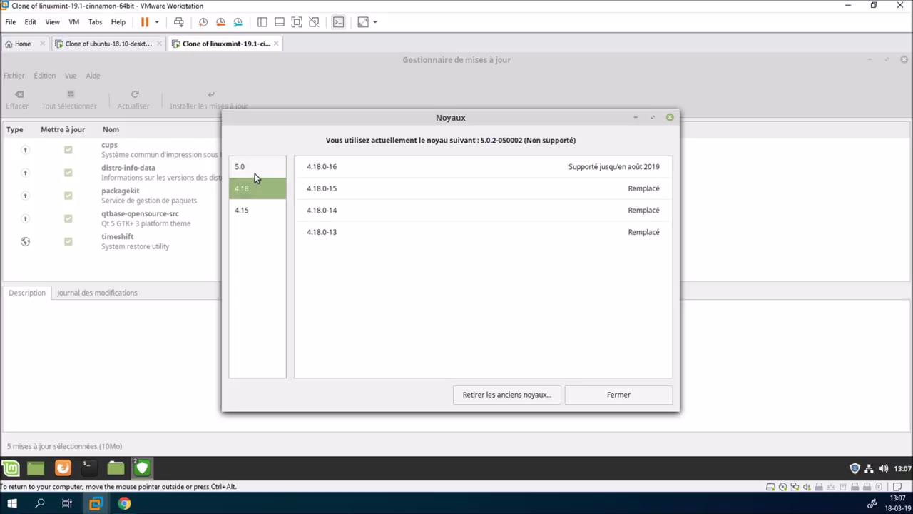
left_click(255, 169)
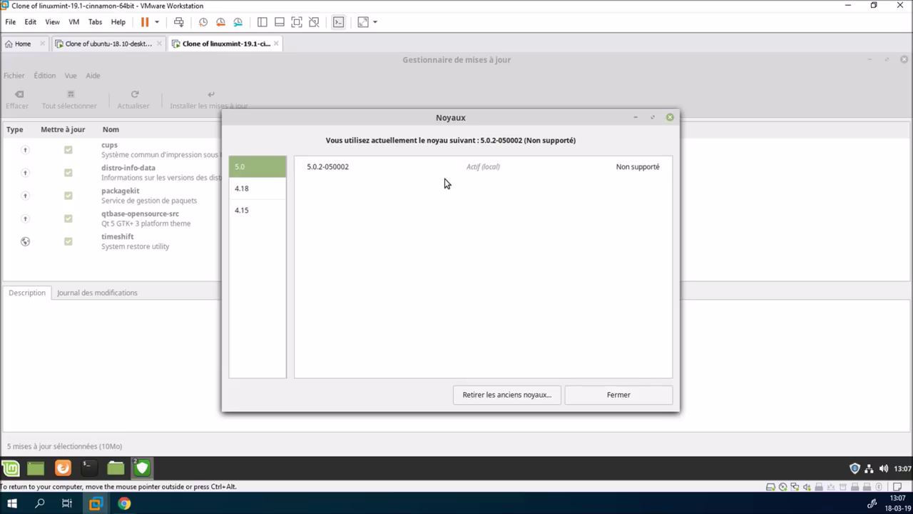
left_click(251, 197)
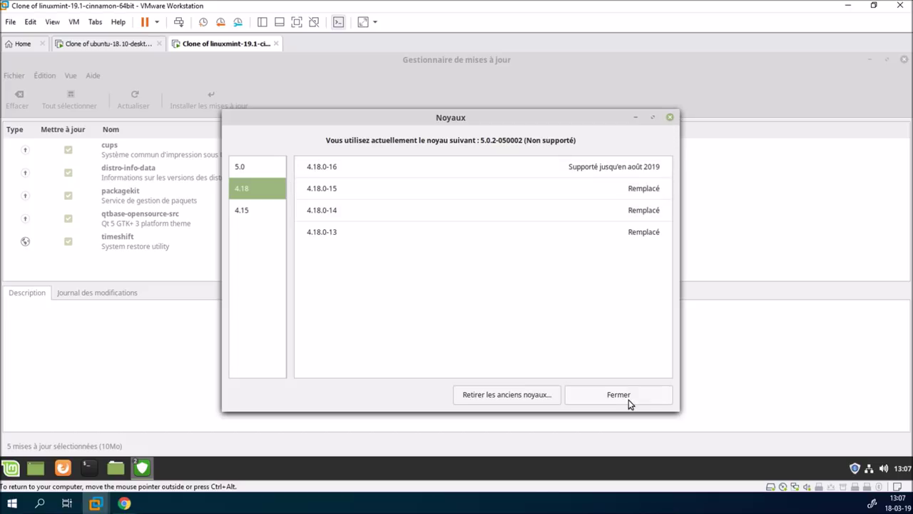
Close the Kernels window and Update Manager, then restart Mint via Quit > Redémarrer
left_click(571, 397)
left_click(904, 60)
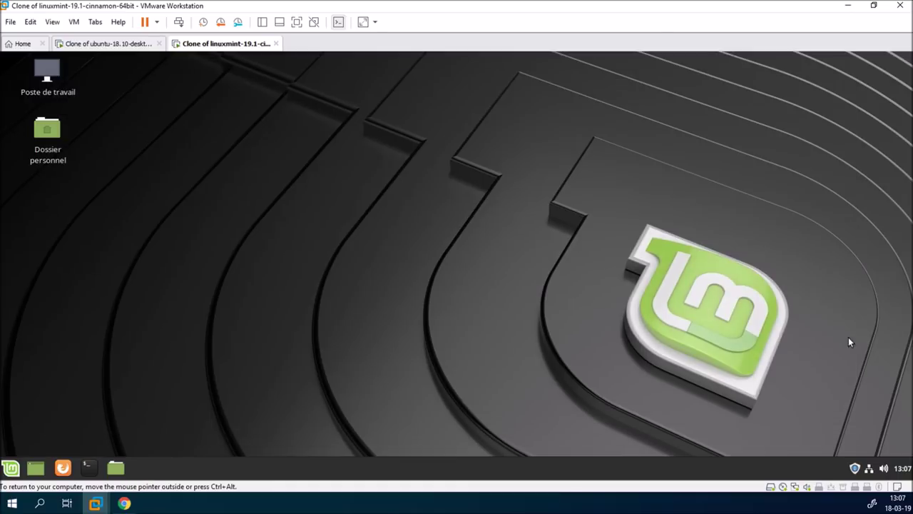
left_click(11, 468)
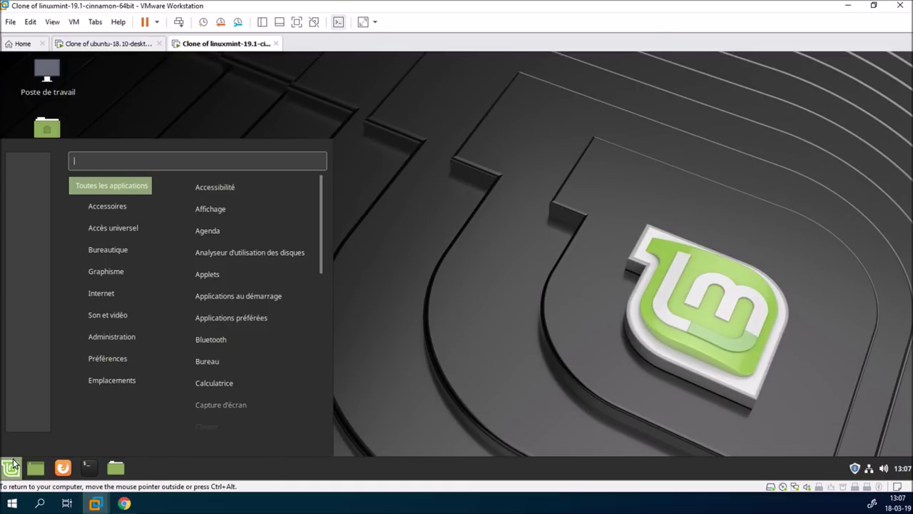
left_click(28, 414)
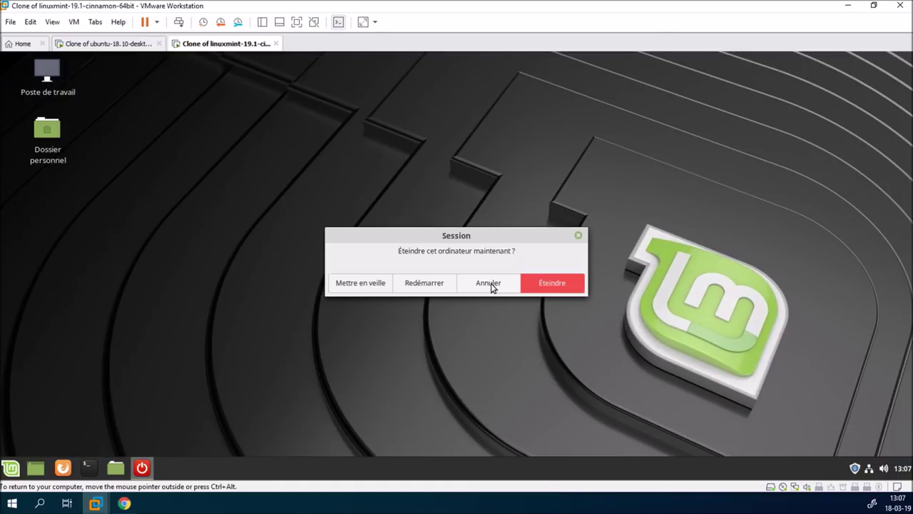
left_click(429, 286)
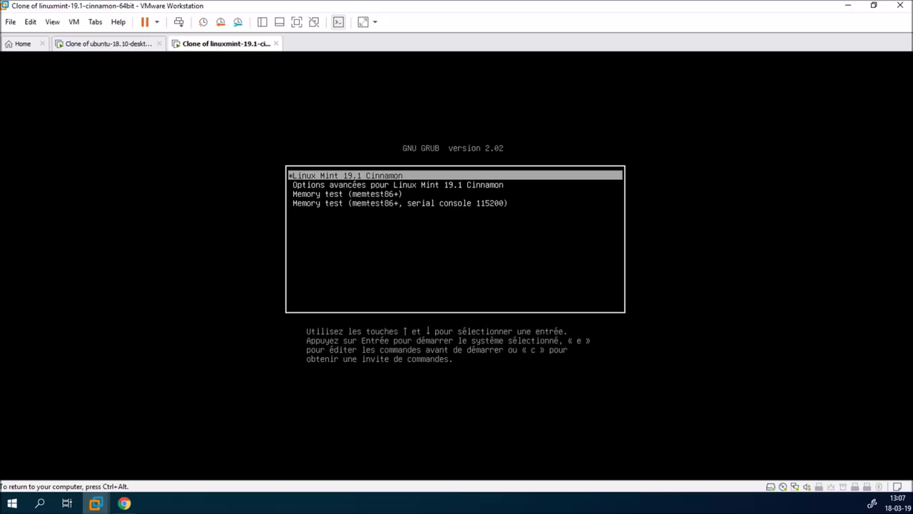
Boot Mint into Linux 4.15.0-46-generic from GRUB's Options avancées, then release input
key("Down")
key("Return")
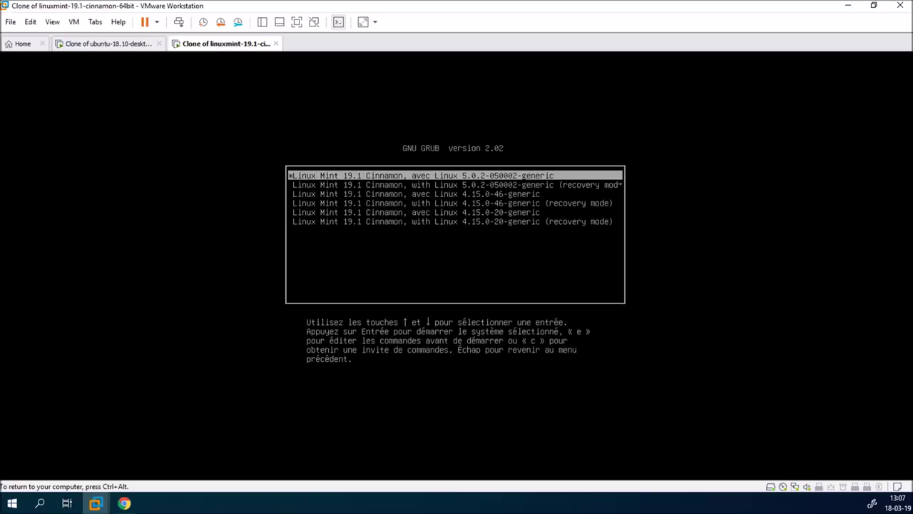
key("Down")
key("Down")
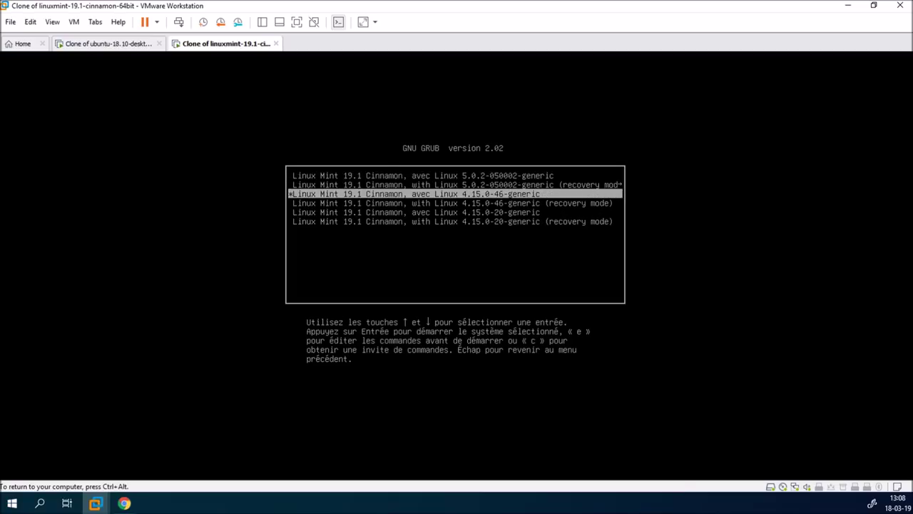
key("Return")
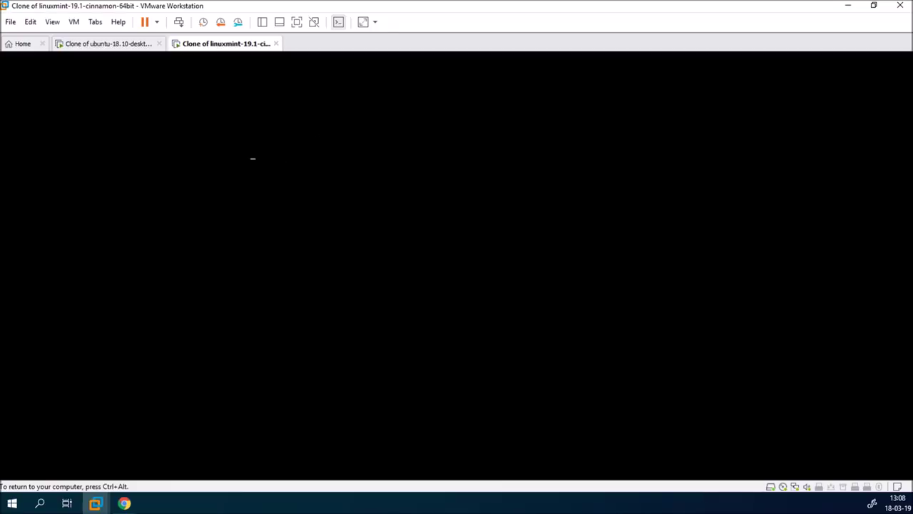
key("ctrl+alt")
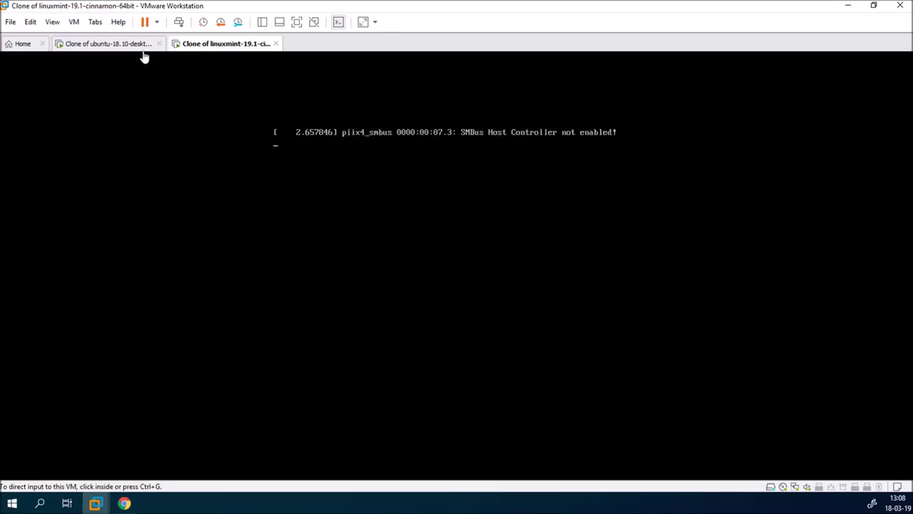
Restart the Ubuntu VM with Redémarrer from its power menu
left_click(142, 47)
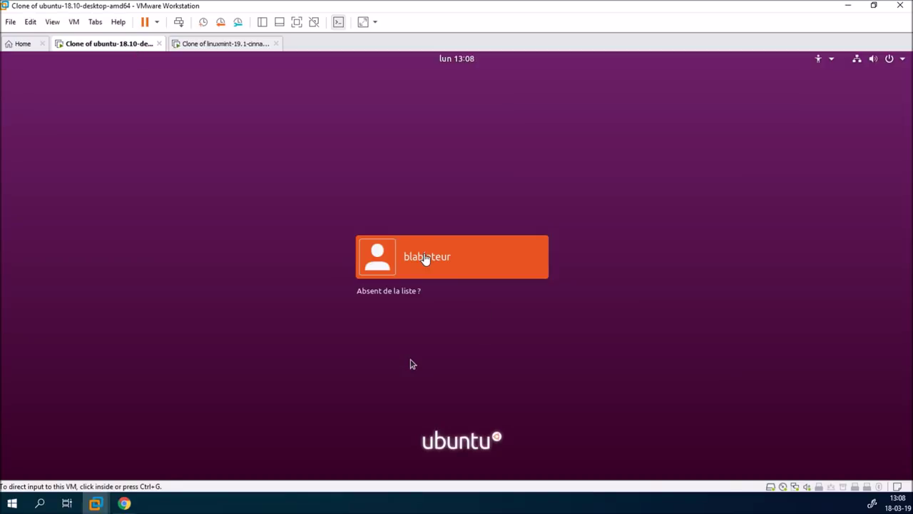
left_click(412, 363)
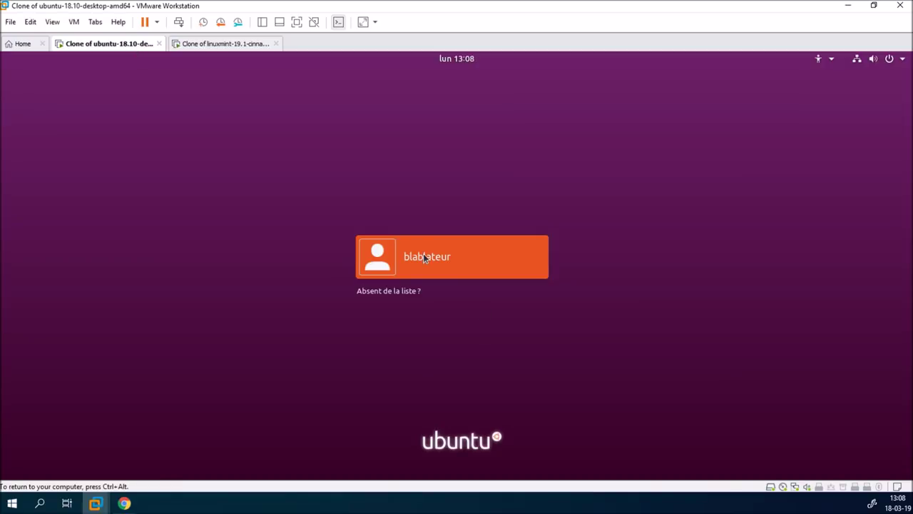
left_click(903, 62)
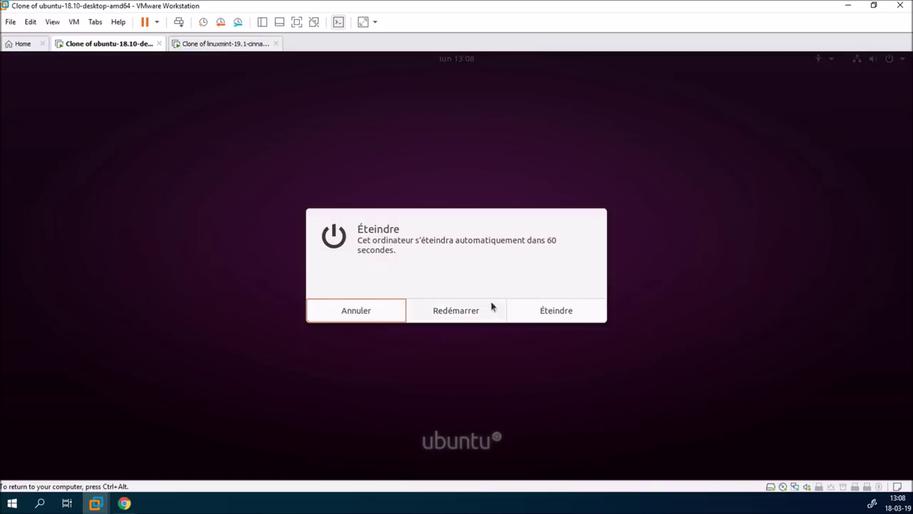
left_click(471, 312)
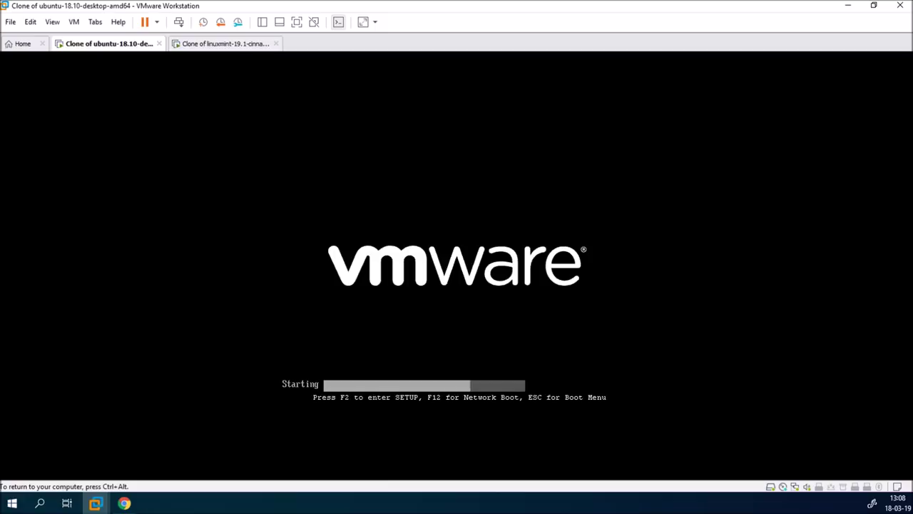
Boot Ubuntu into Linux 4.18.0-16-generic from GRUB's Options avancées, then return to Mint
key("Down")
key("Return")
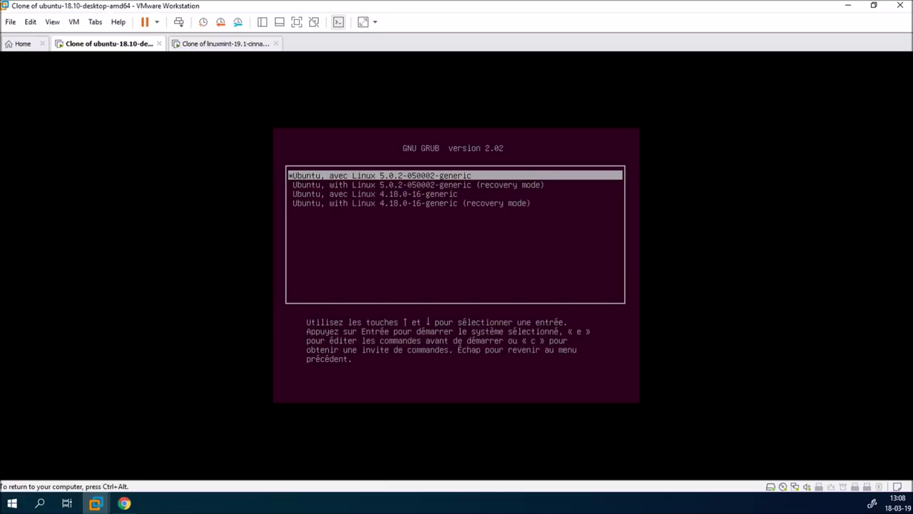
key("Down")
key("Down")
key("Return")
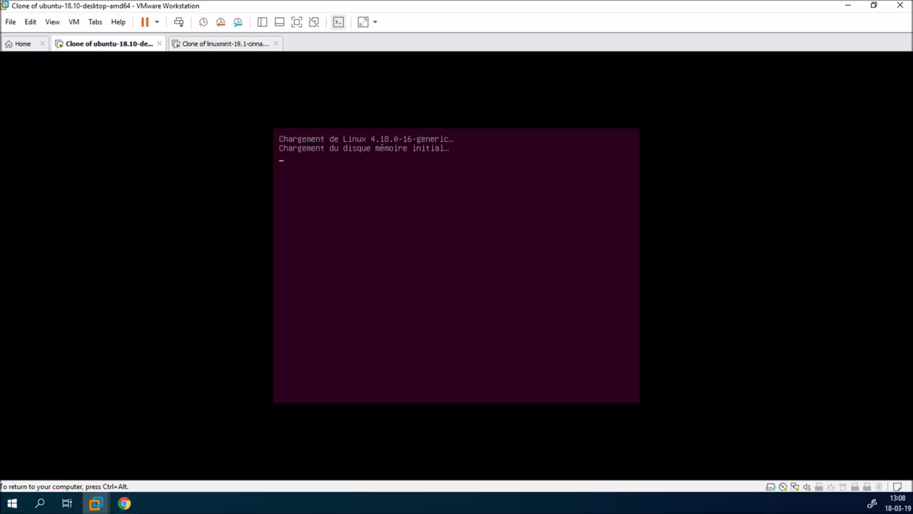
key("ctrl+alt")
left_click(238, 45)
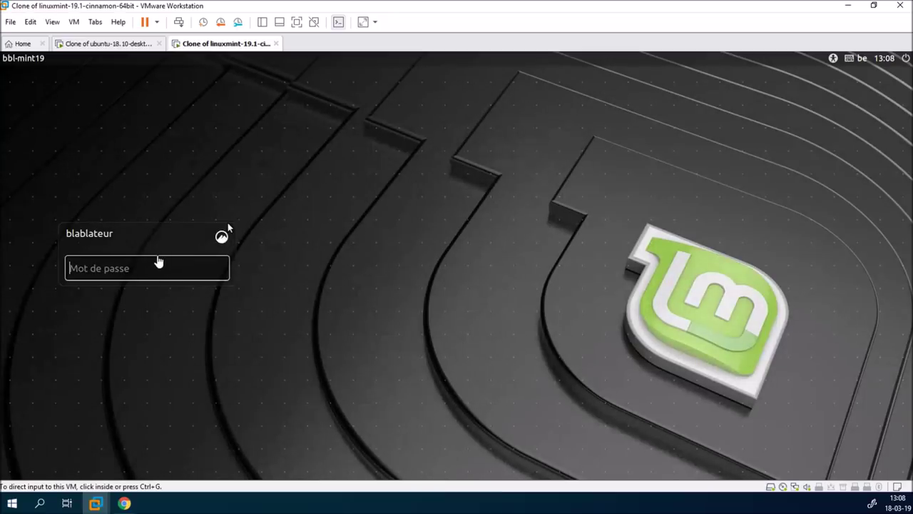
Log in to the Mint session with the account password
left_click(153, 268)
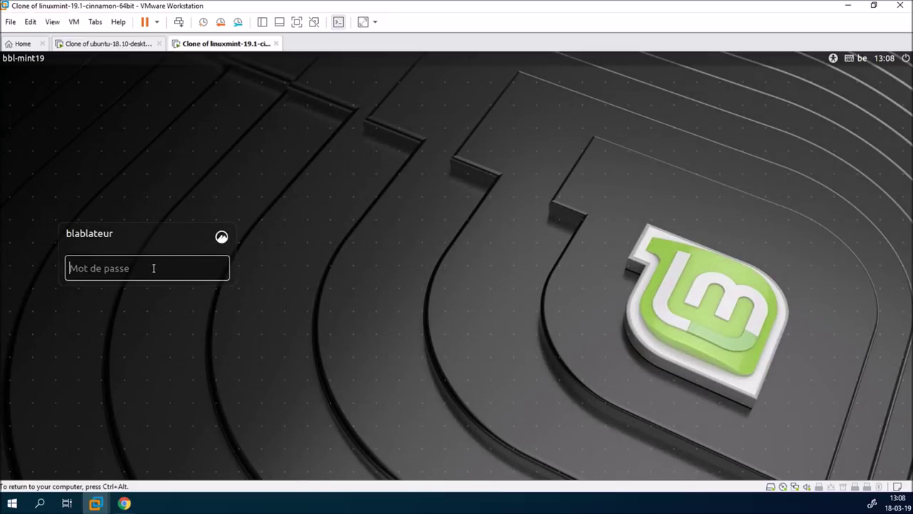
type("*******")
key("Return")
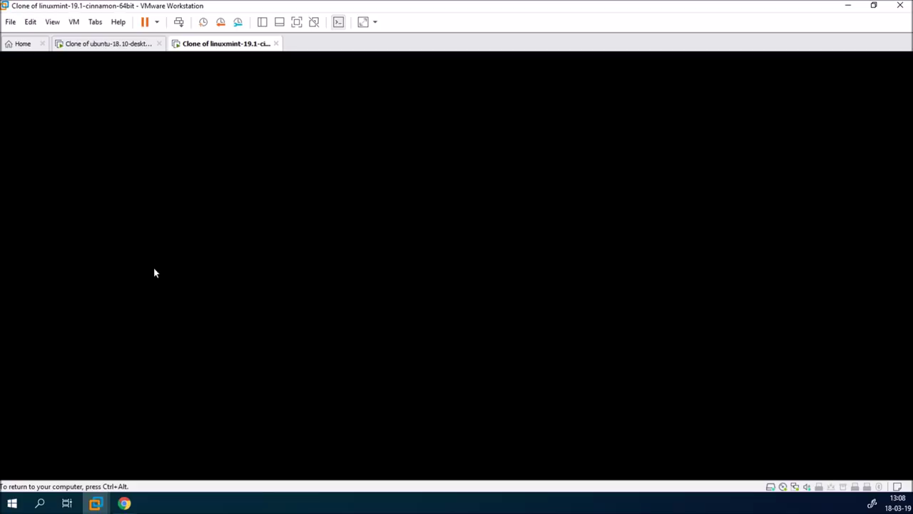
key("ctrl+alt")
left_click(123, 50)
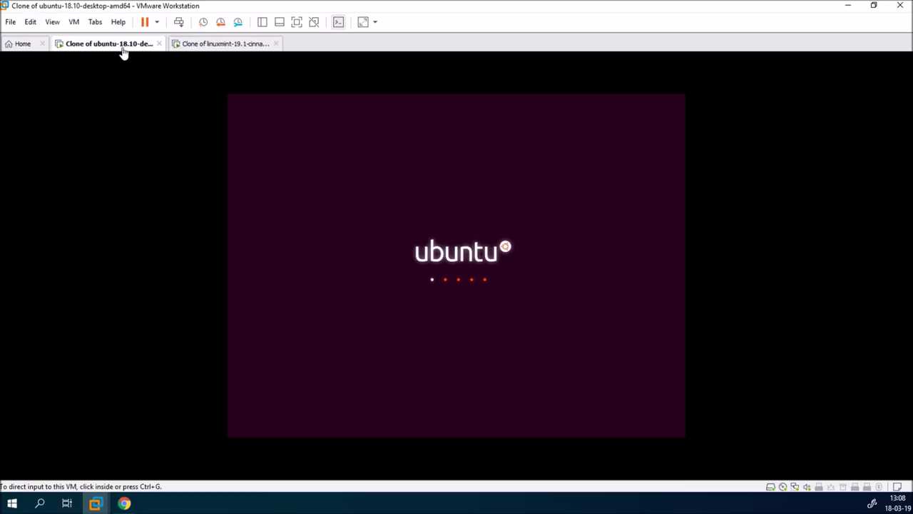
left_click(216, 47)
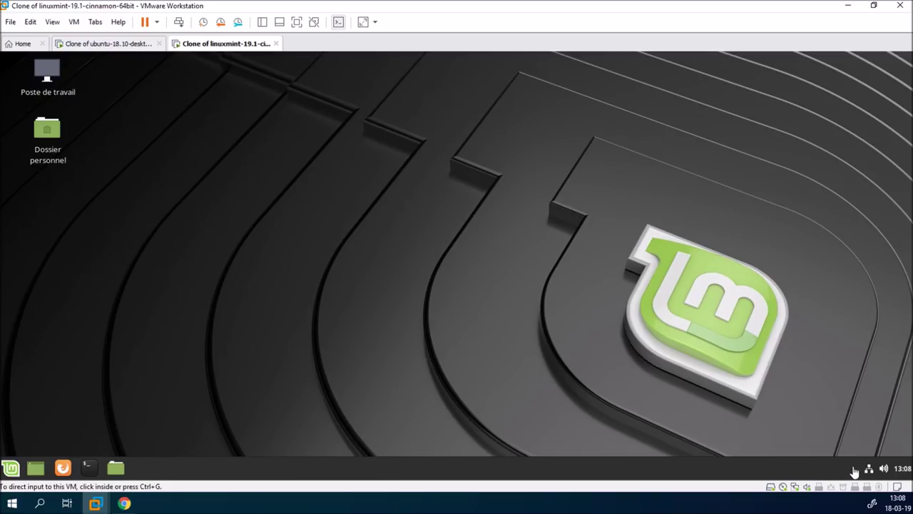
left_click(792, 408)
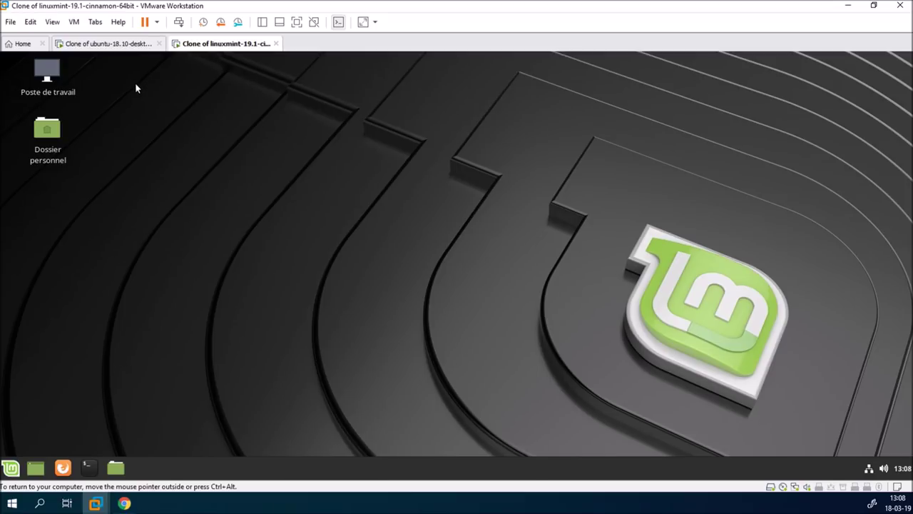
Log in to Ubuntu by choosing the user account and entering its password
left_click(124, 45)
left_click(439, 259)
type("blabla")
key("Return")
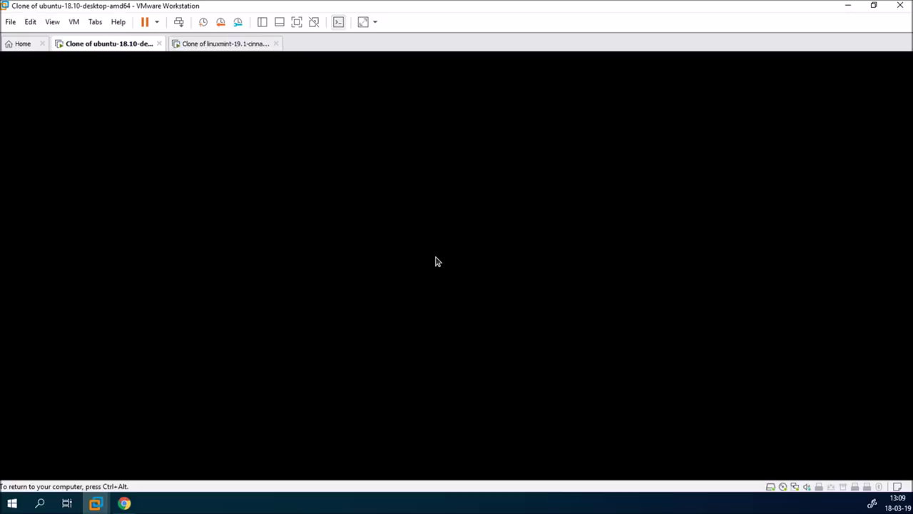
left_click(224, 44)
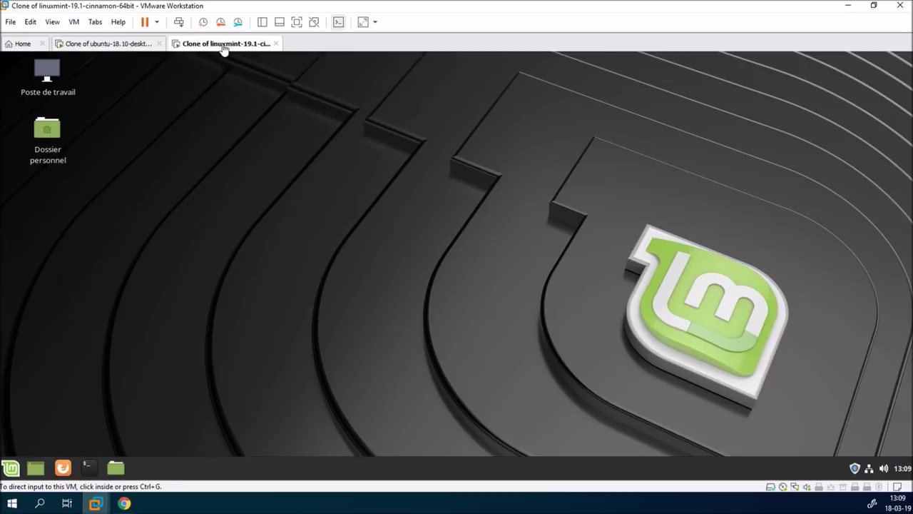
Open Mint's Update Manager Vue > Noyaux Linux and accept the warning to view kernels
left_click(854, 468)
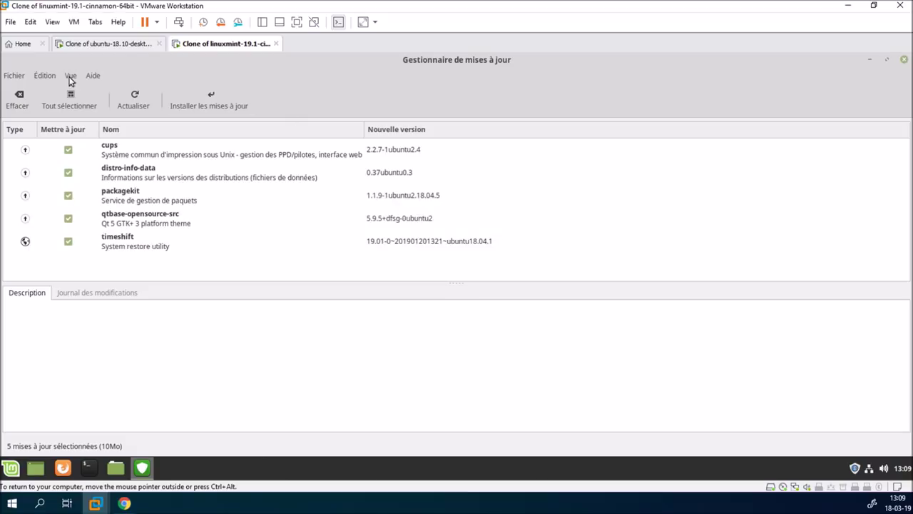
left_click(69, 75)
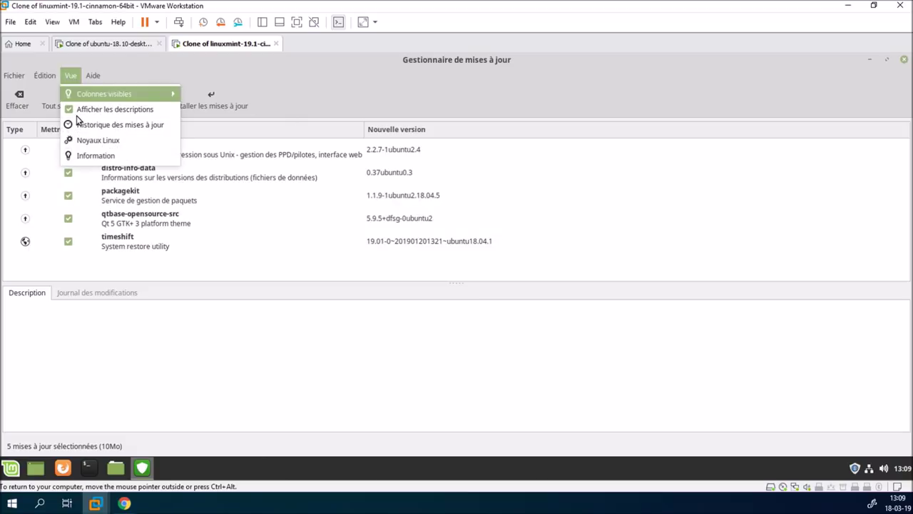
left_click(77, 141)
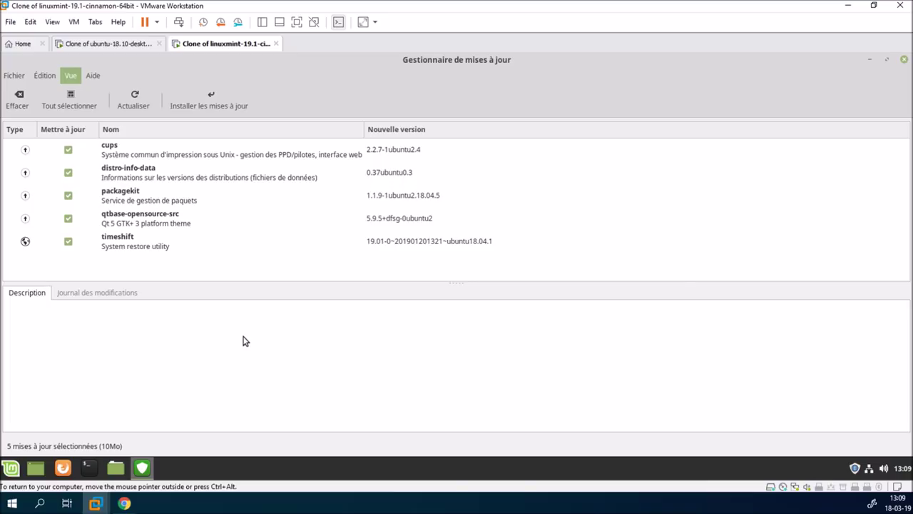
left_click(658, 401)
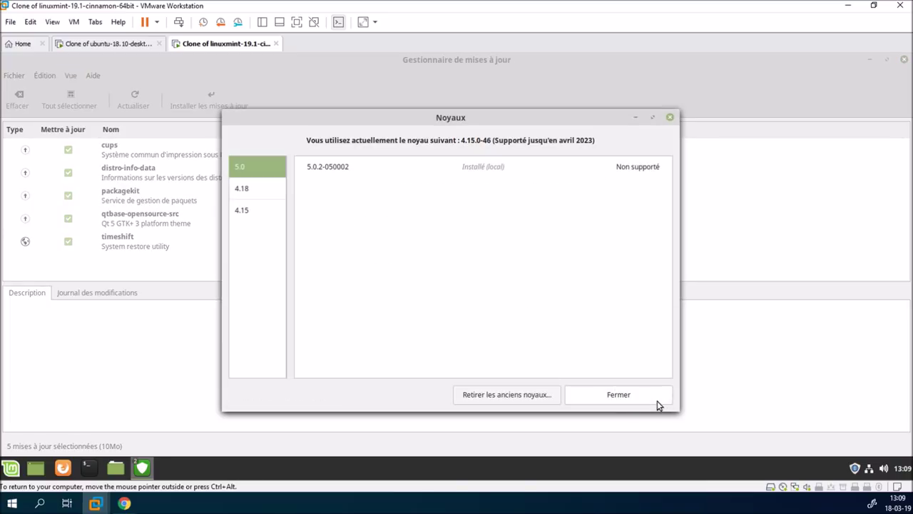